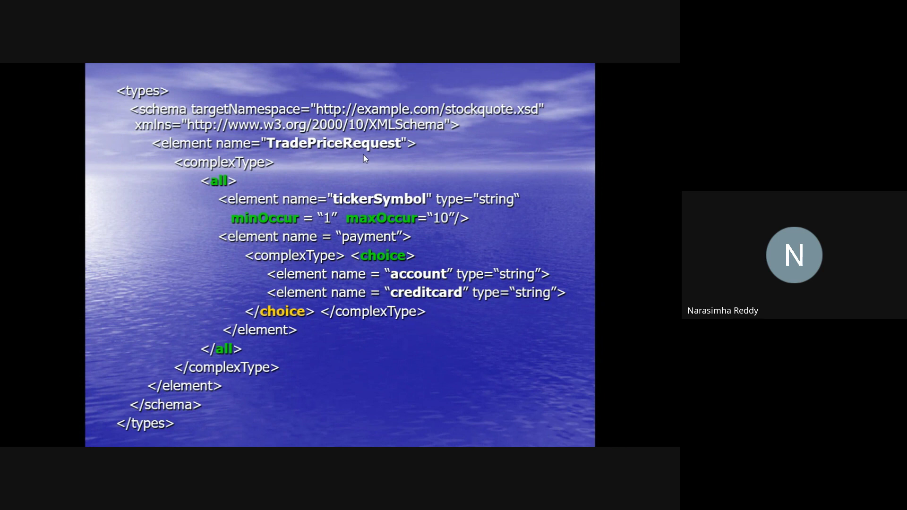
Advance the slide show to the WSDL message definitions slide showing GetLastTradePriceInput and GetLastTradePriceOutput.
{"action": "key", "text": "Right"}
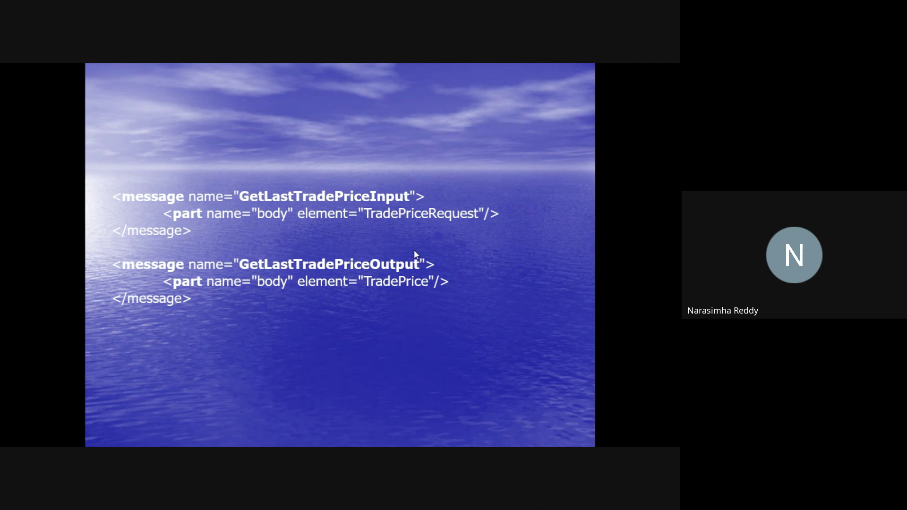
Advance to the StockQuotePortType portType slide with the GetLastTradePrice operation.
{"action": "key", "text": "Right"}
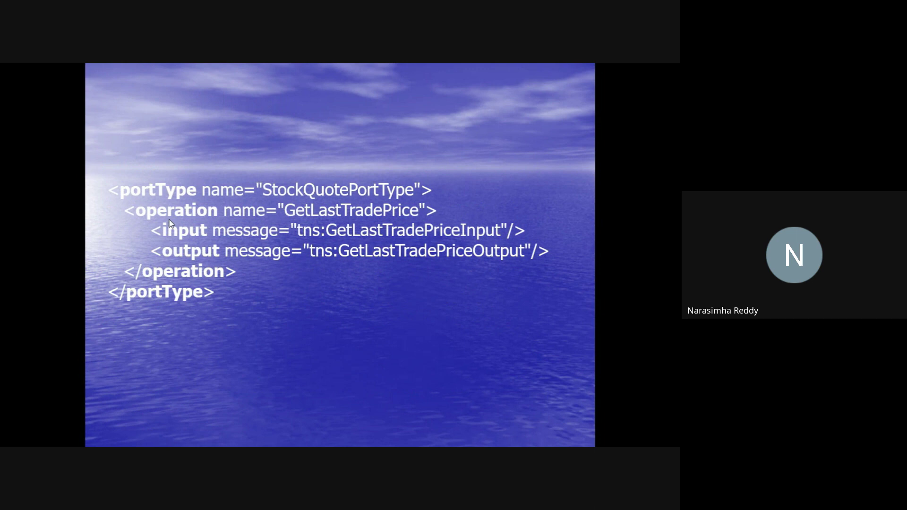
Go through the Operation Types, Binding and Service slides, then exit the show on slide 16.
{"action": "key", "text": "Right"}
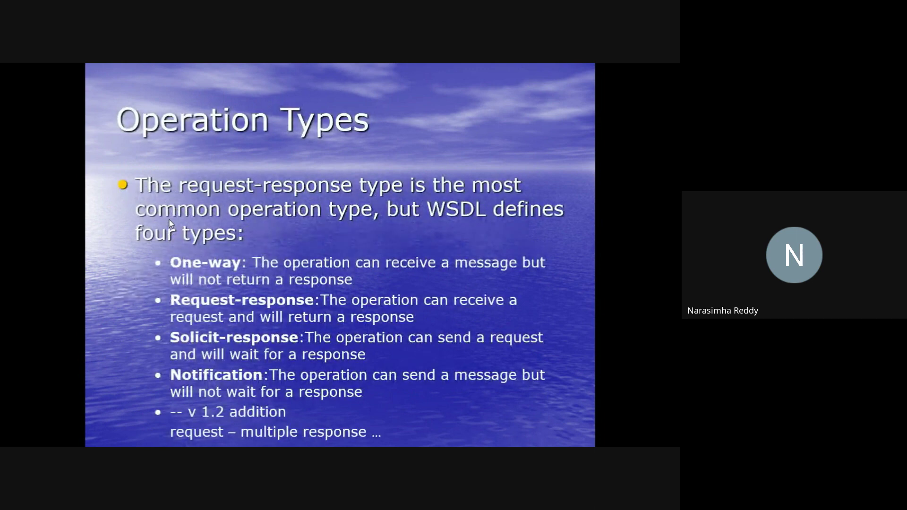
{"action": "key", "text": "Right"}
{"action": "key", "text": "Right"}
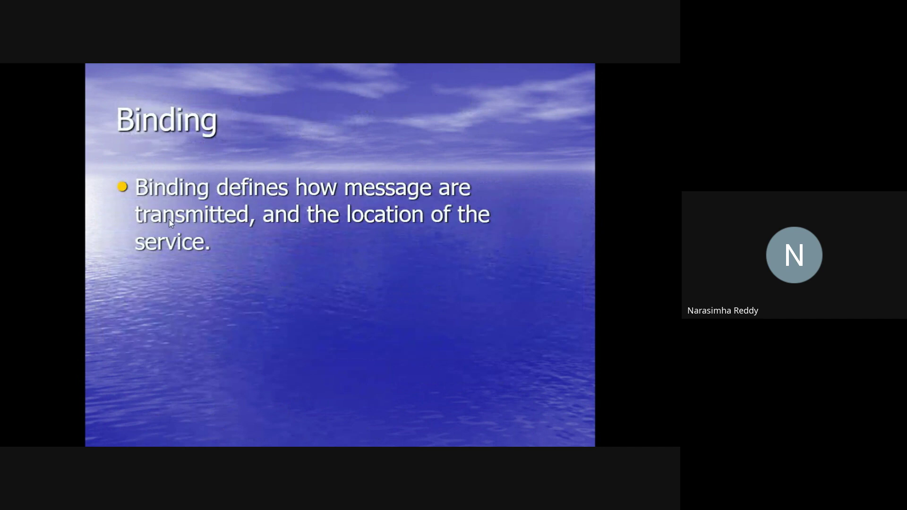
{"action": "key", "text": "Right"}
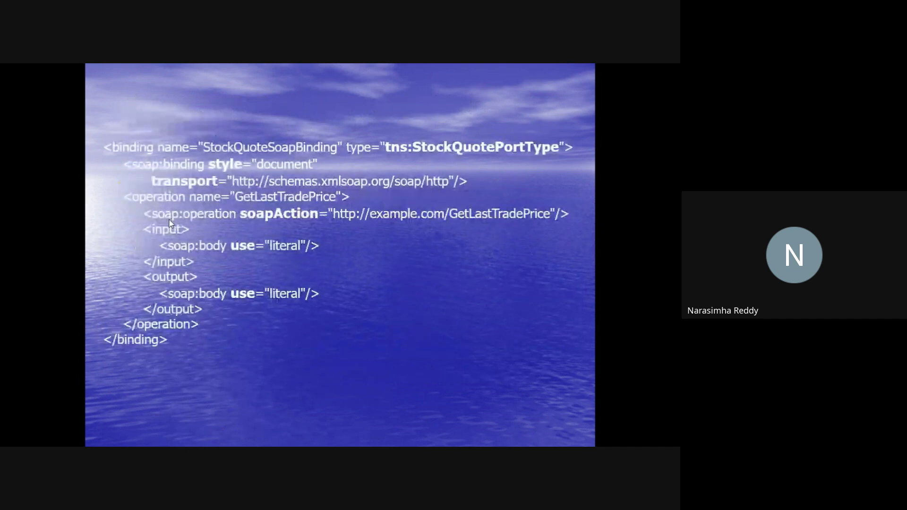
{"action": "key", "text": "Right"}
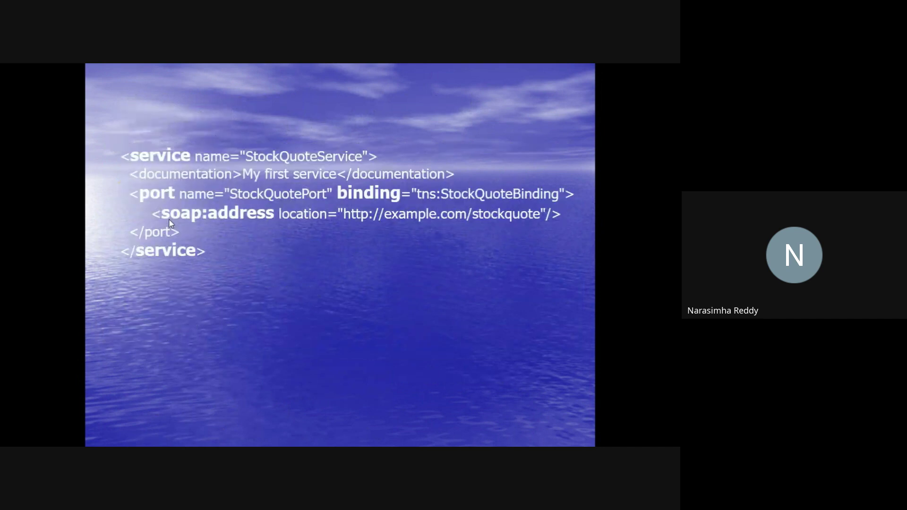
{"action": "key", "text": "Escape"}
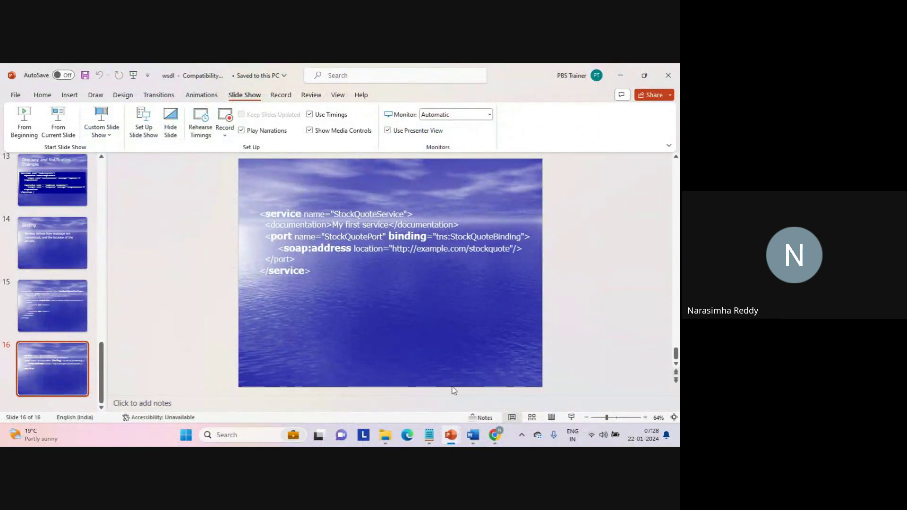
Bring the Google Meet Chrome window forward and open a new blank tab.
{"action": "mouse_move", "coordinate": [494, 435]}
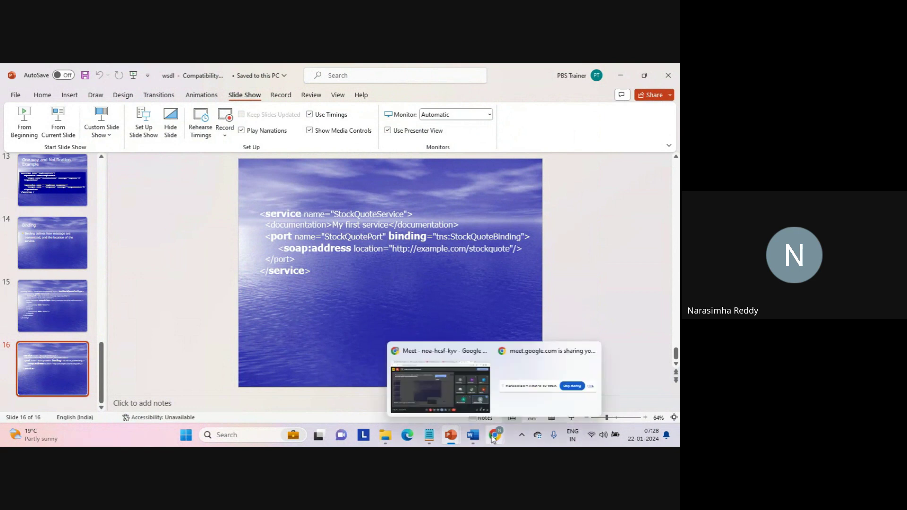
{"action": "left_click", "coordinate": [463, 390]}
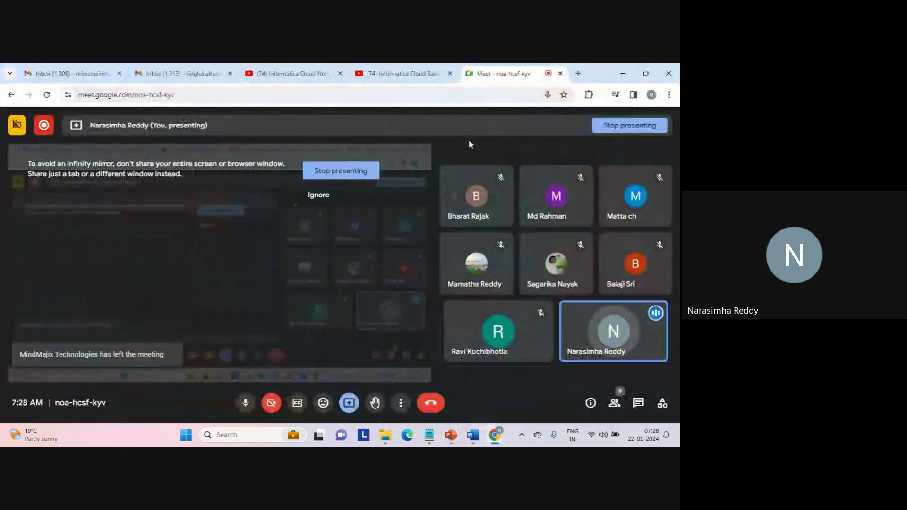
{"action": "left_click", "coordinate": [577, 75]}
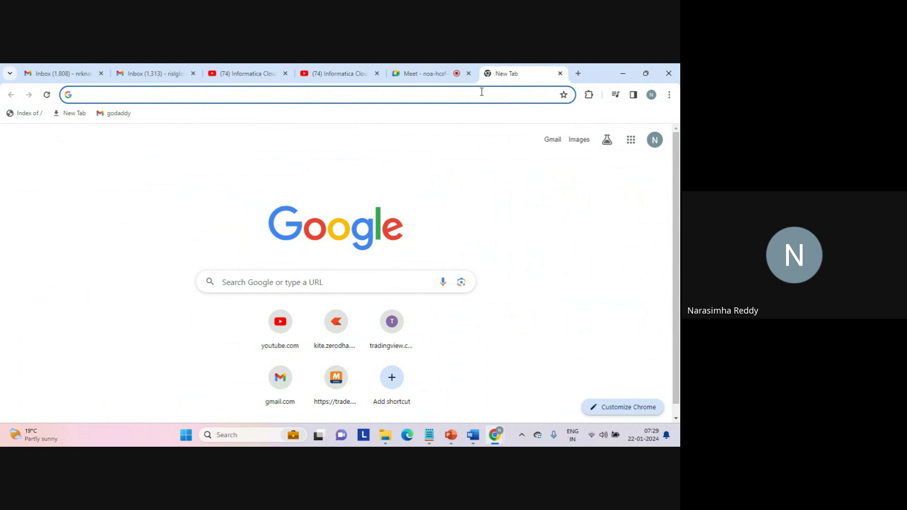
Search Google for 'celcius to farenheit', then refine the query to add 'web service'.
{"action": "type", "text": "cel"}
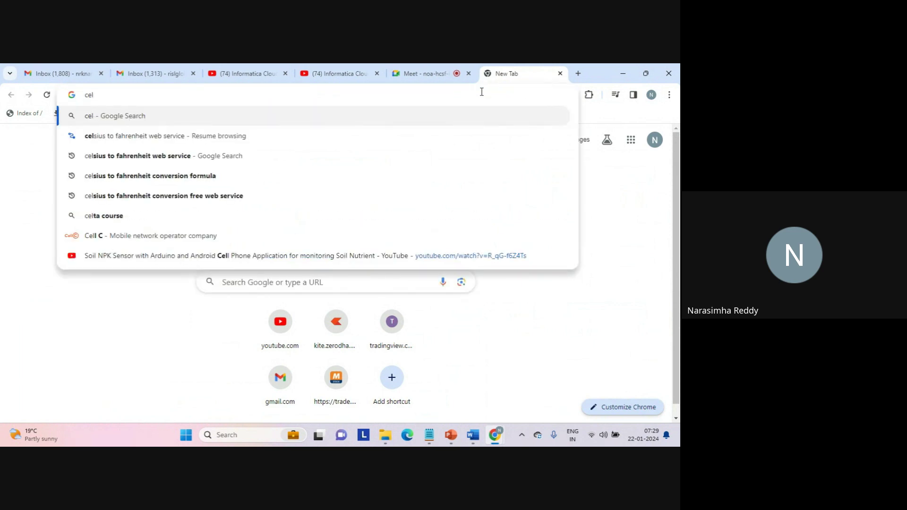
{"action": "type", "text": "cius to farenheit"}
{"action": "key", "text": "Return"}
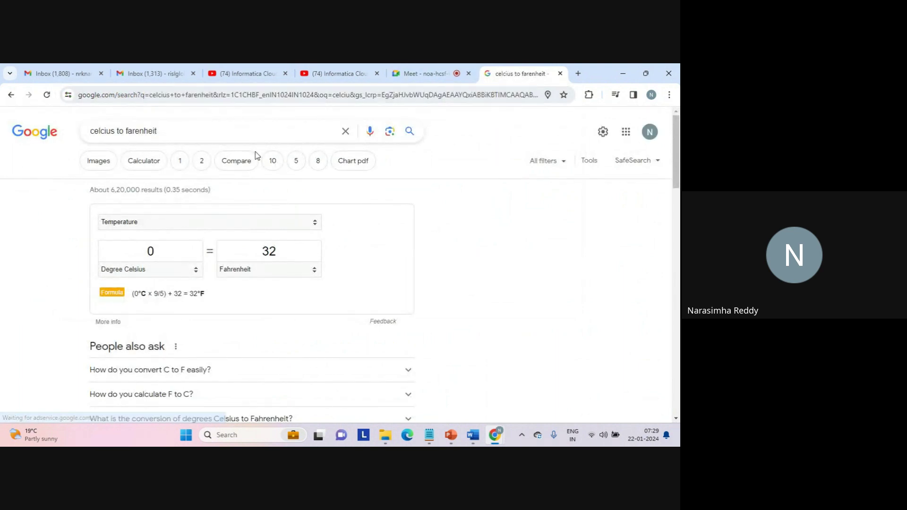
{"action": "left_click", "coordinate": [209, 136]}
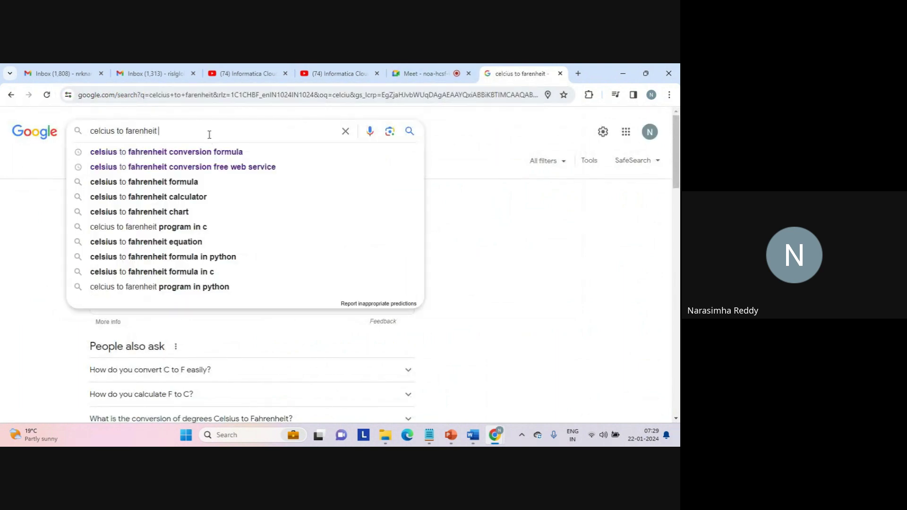
{"action": "type", "text": "we"}
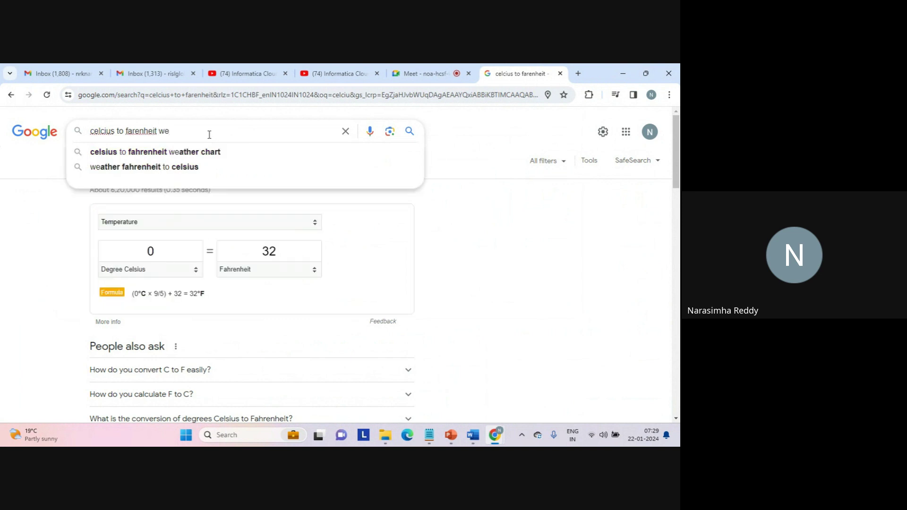
{"action": "type", "text": "b ser"}
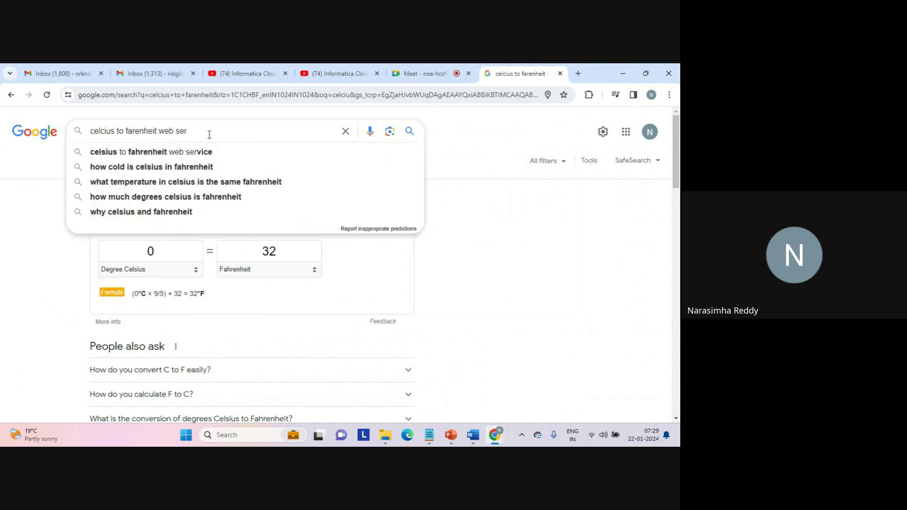
{"action": "type", "text": "vice"}
{"action": "key", "text": "Return"}
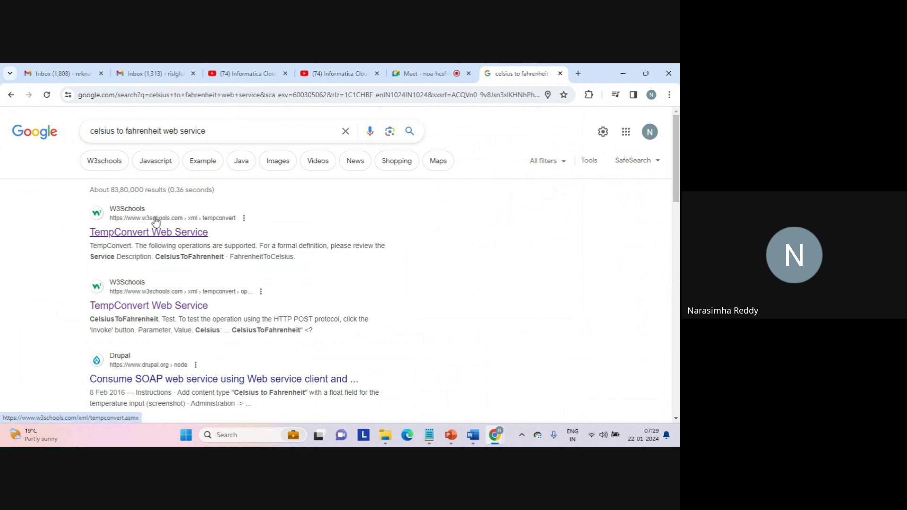
Open W3Schools' TempConvert page, highlight 'operations' and the domain, then open CelsiusToFahrenheit.
{"action": "left_click", "coordinate": [174, 233]}
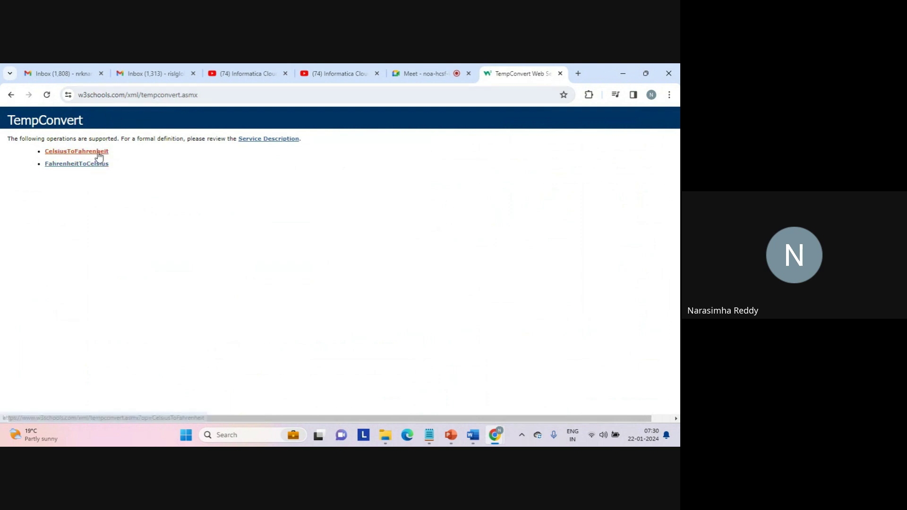
{"action": "left_click", "coordinate": [104, 168]}
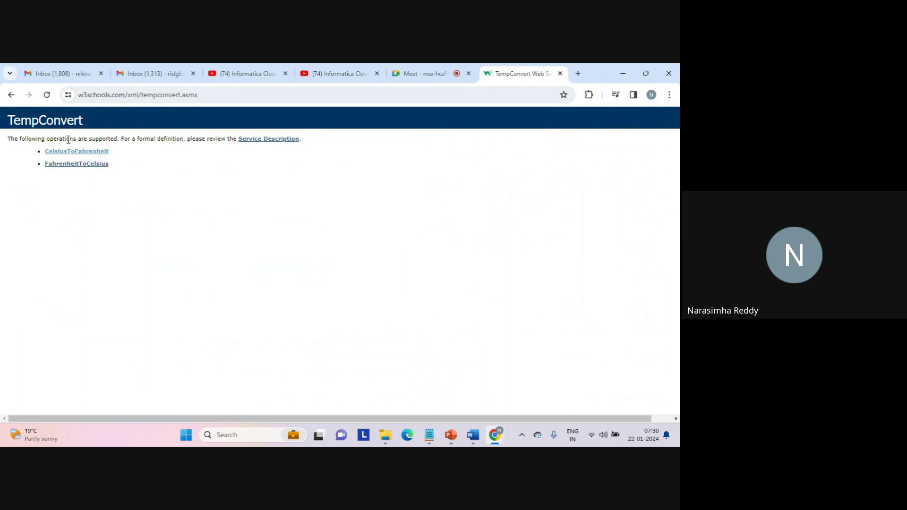
{"action": "double_click", "coordinate": [69, 140]}
{"action": "left_click", "coordinate": [133, 95]}
{"action": "double_click", "coordinate": [133, 95]}
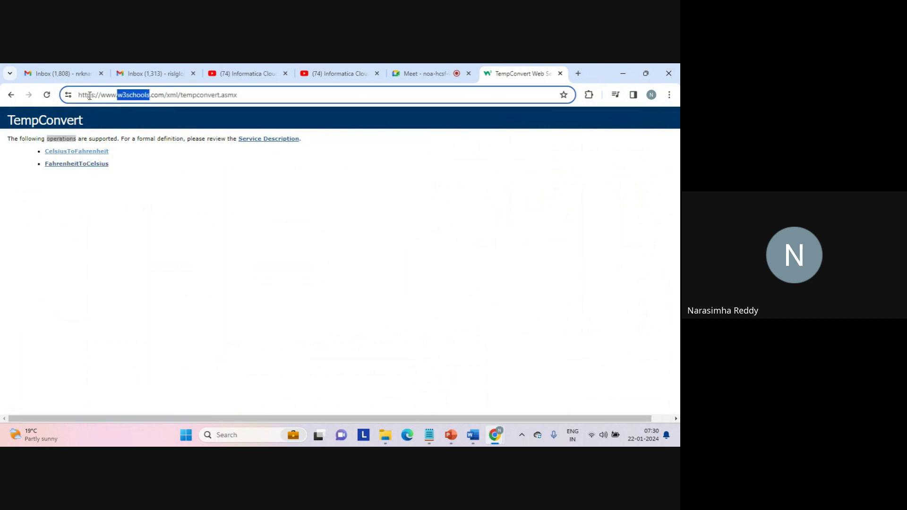
{"action": "left_click", "coordinate": [146, 157]}
{"action": "left_click", "coordinate": [96, 155]}
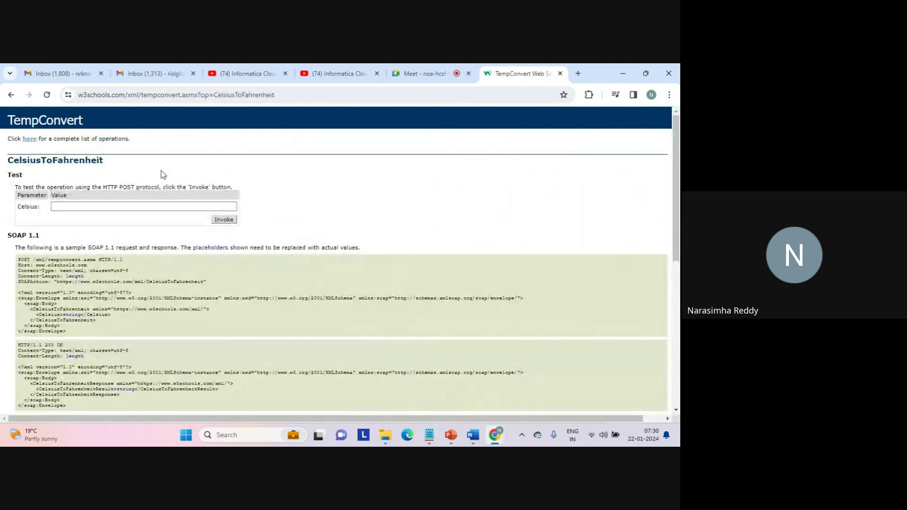
{"action": "left_click", "coordinate": [93, 204]}
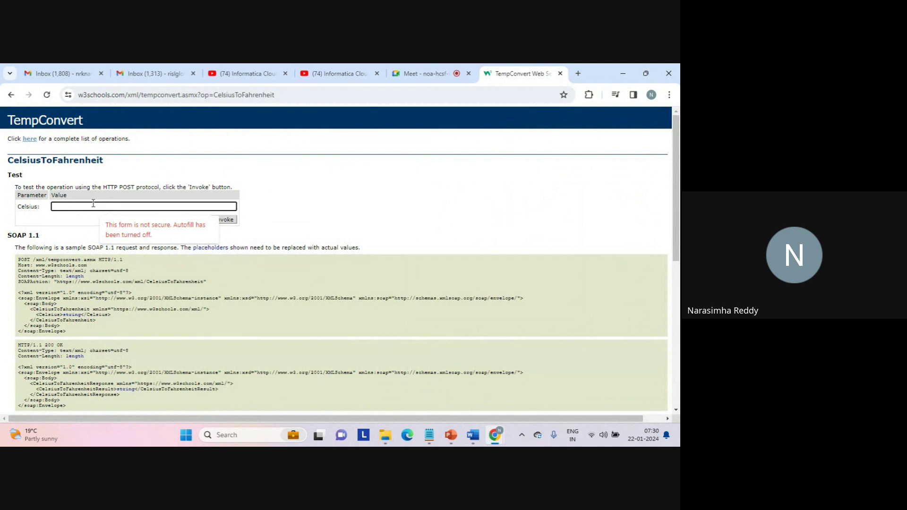
{"action": "left_click", "coordinate": [41, 221]}
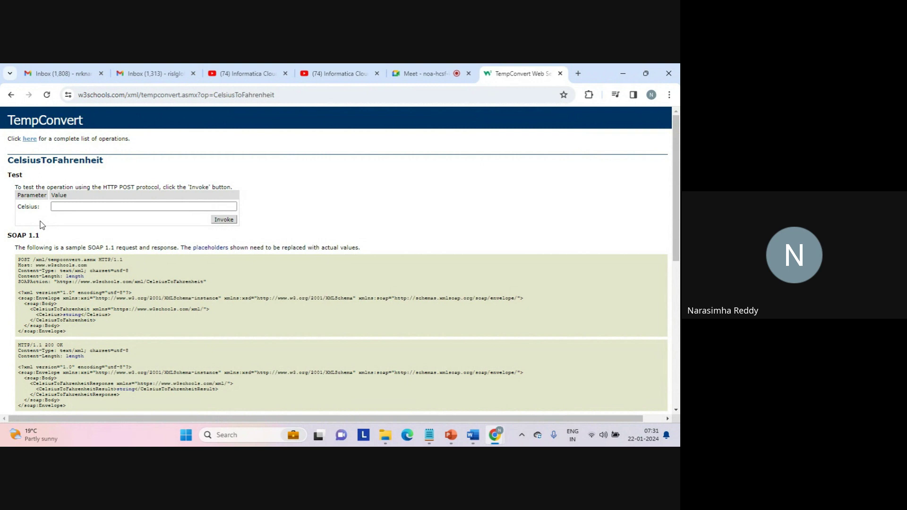
{"action": "double_click", "coordinate": [83, 161]}
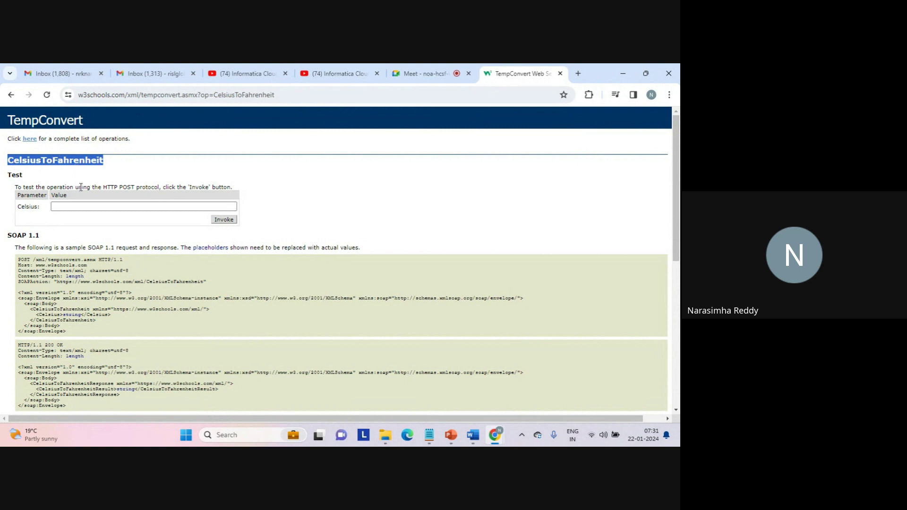
{"action": "left_click", "coordinate": [103, 235]}
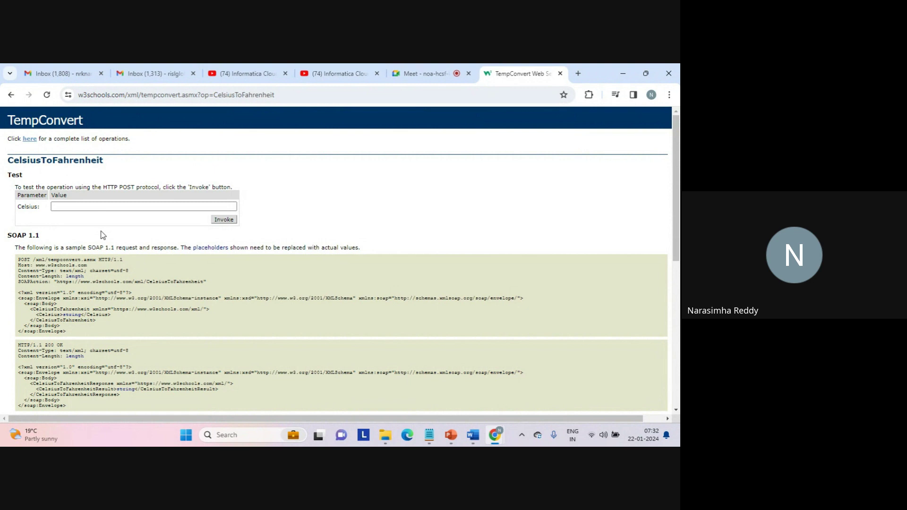
{"action": "scroll", "coordinate": [103, 235], "scroll_direction": "down", "scroll_amount": 3}
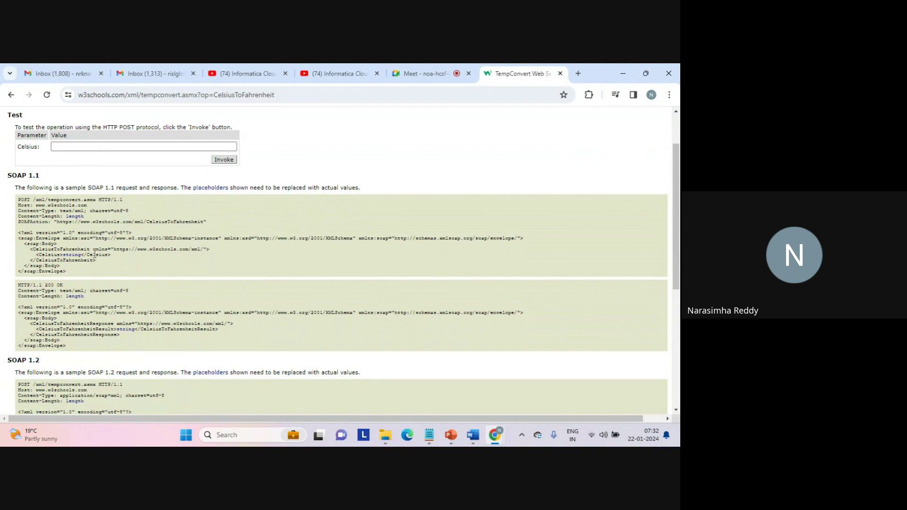
{"action": "scroll", "coordinate": [95, 255], "scroll_direction": "down", "scroll_amount": 5}
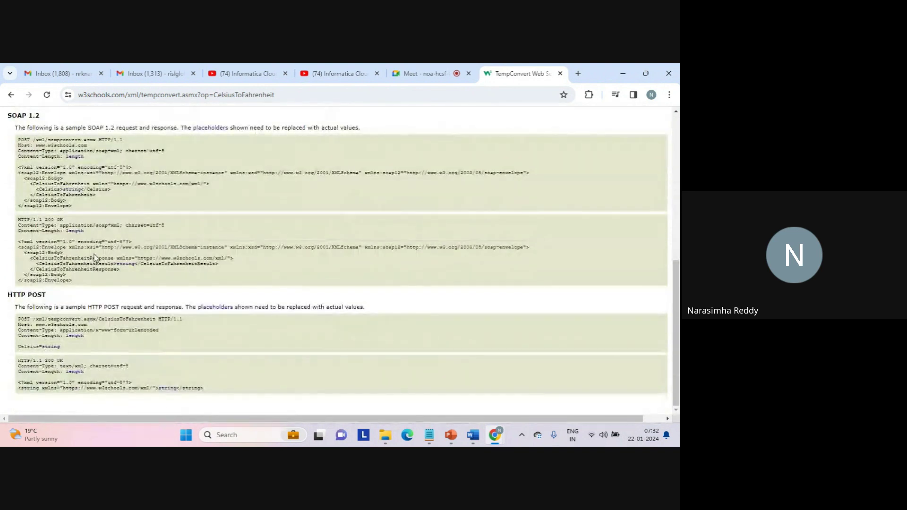
{"action": "scroll", "coordinate": [95, 258], "scroll_direction": "up", "scroll_amount": 1}
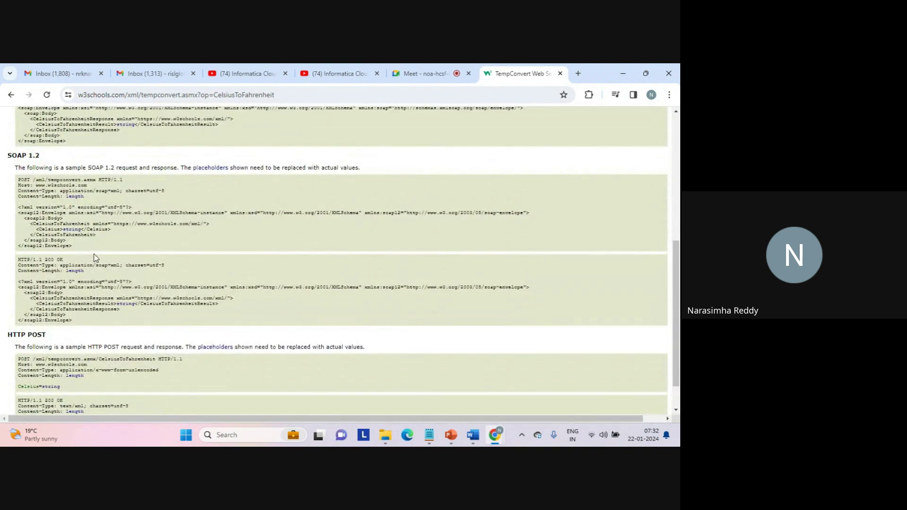
{"action": "scroll", "coordinate": [94, 256], "scroll_direction": "up", "scroll_amount": 4}
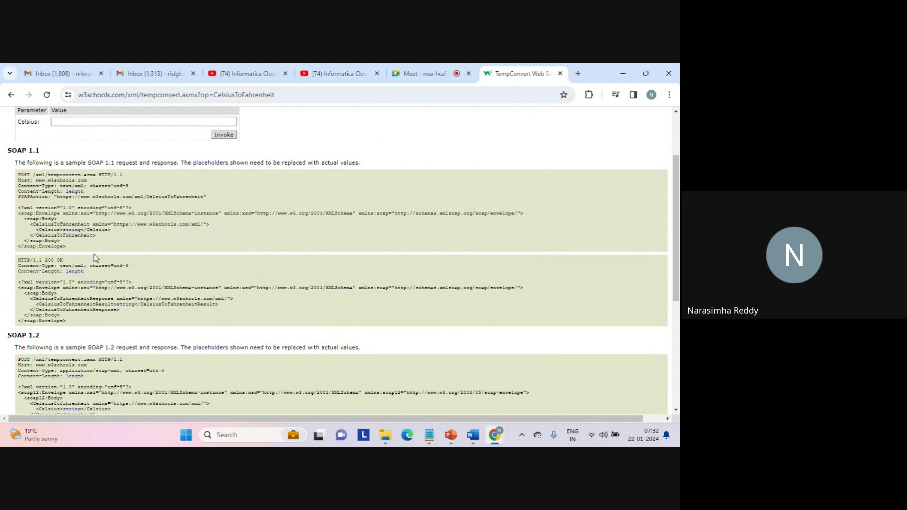
{"action": "scroll", "coordinate": [96, 258], "scroll_direction": "up", "scroll_amount": 3}
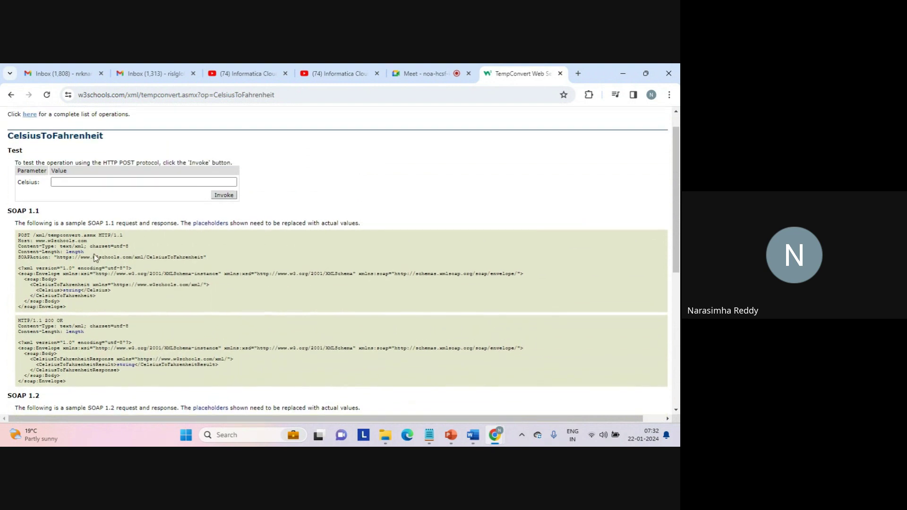
Replace 'op=CelsiusToFahrenheit' in the address with 'wsdl' to load tempconvert.asmx?wsdl.
{"action": "left_click", "coordinate": [286, 95]}
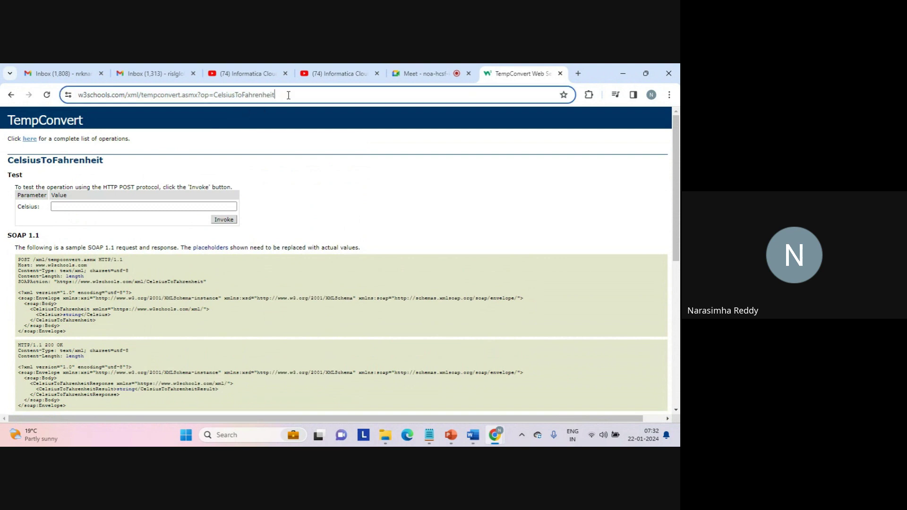
{"action": "key", "text": "End"}
{"action": "key", "text": "shift+Left"}
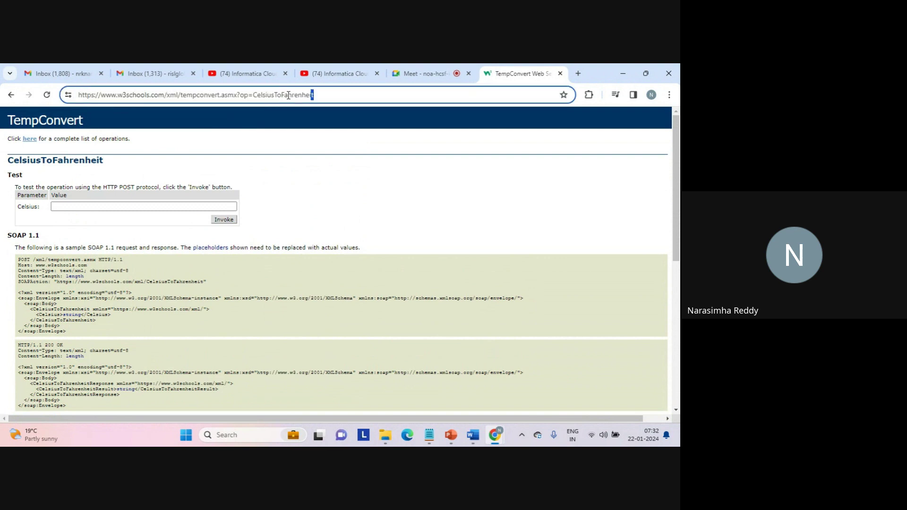
{"action": "key", "text": "shift+Left"}
{"action": "key", "text": "shift+Left"}
{"action": "key", "text": "shift+Left"}
{"action": "key", "text": "shift+Left"}
{"action": "key", "text": "shift+Left"}
{"action": "key", "text": "shift+Left"}
{"action": "key", "text": "shift+Left"}
{"action": "key", "text": "shift+Left"}
{"action": "key", "text": "shift+Left"}
{"action": "key", "text": "shift+Left"}
{"action": "key", "text": "shift+Left"}
{"action": "key", "text": "shift+Left"}
{"action": "key", "text": "shift+Left"}
{"action": "key", "text": "shift+Left"}
{"action": "key", "text": "shift+Left"}
{"action": "key", "text": "shift+Left"}
{"action": "key", "text": "shift+Left"}
{"action": "key", "text": "shift+Left"}
{"action": "key", "text": "shift+Left"}
{"action": "key", "text": "shift+Left"}
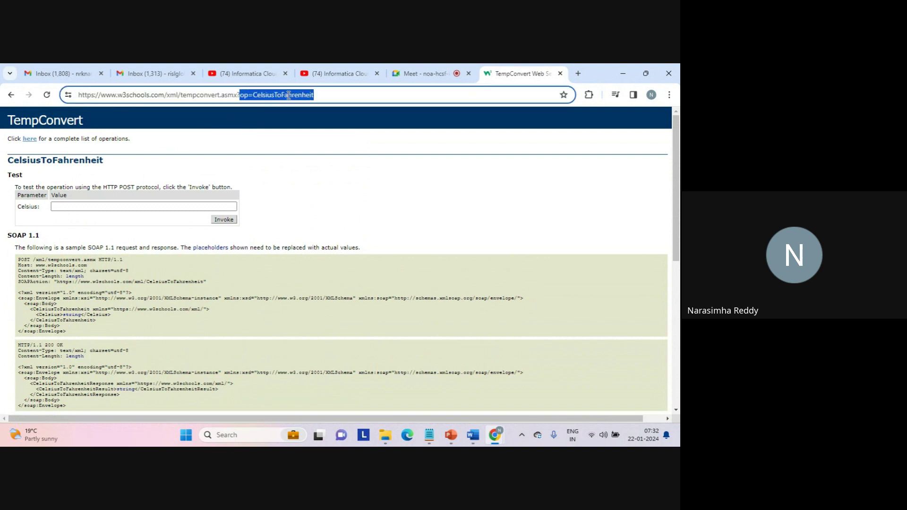
{"action": "type", "text": "wsdl"}
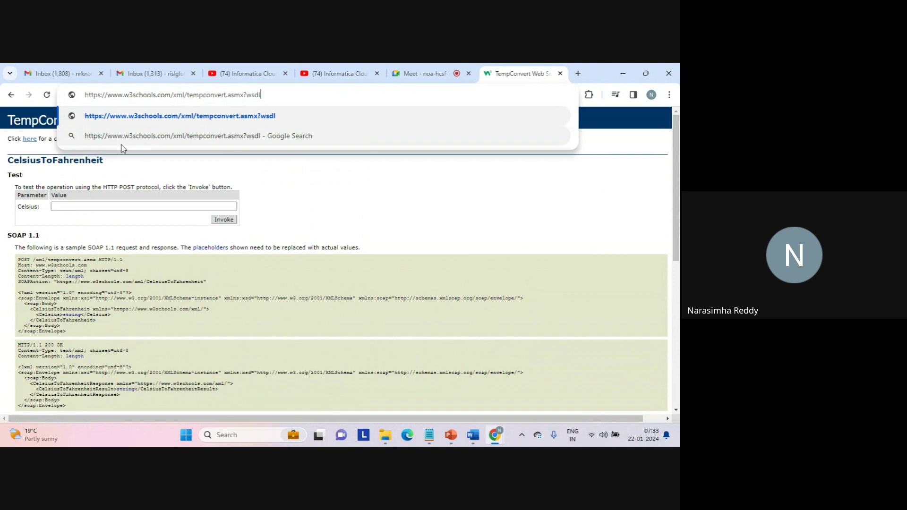
{"action": "key", "text": "Return"}
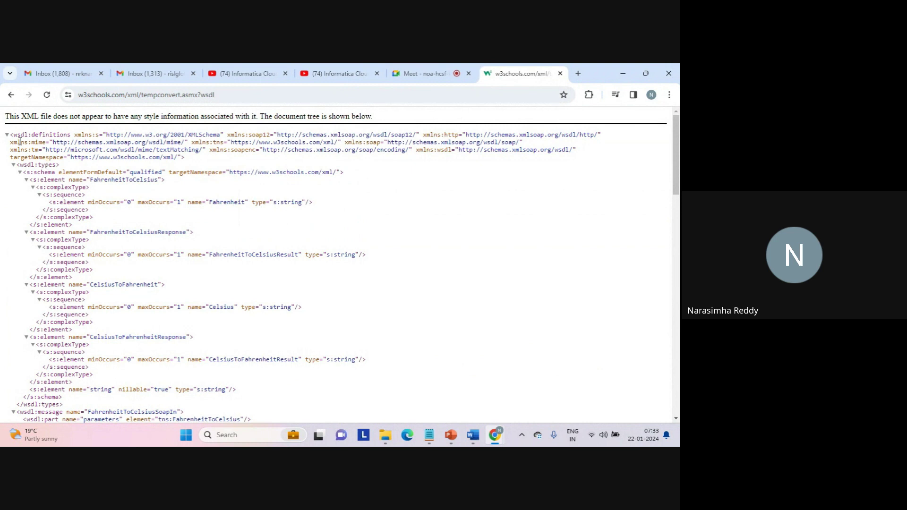
{"action": "left_click_drag", "start_coordinate": [11, 135], "coordinate": [187, 172]}
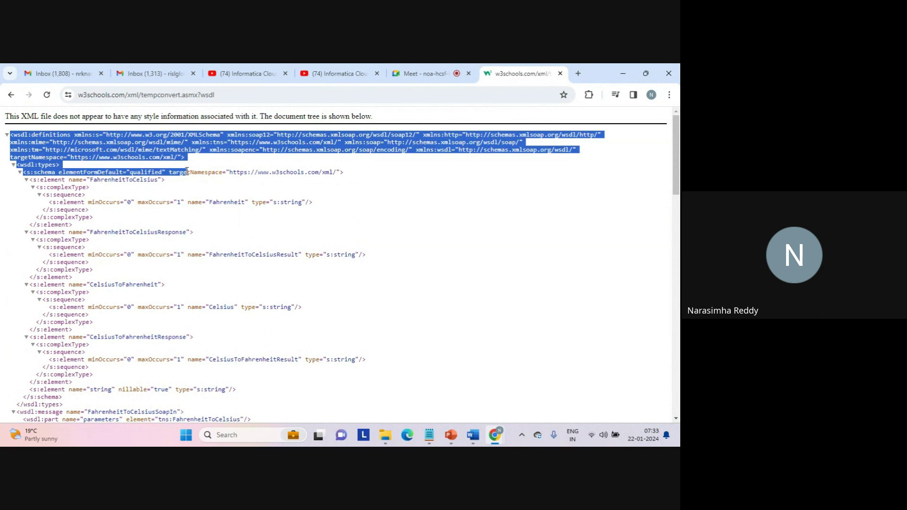
{"action": "left_click", "coordinate": [186, 191]}
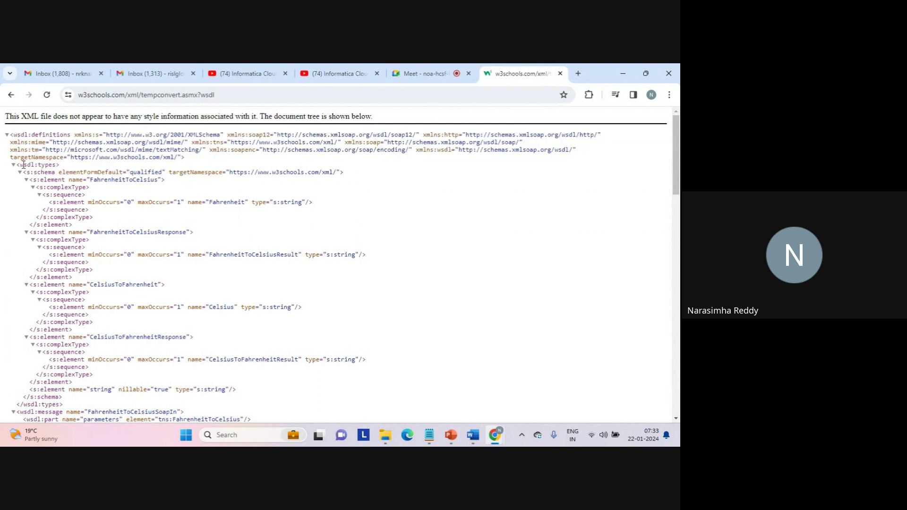
{"action": "left_click_drag", "start_coordinate": [23, 165], "coordinate": [56, 168]}
{"action": "left_click", "coordinate": [57, 168]}
{"action": "left_click_drag", "start_coordinate": [20, 165], "coordinate": [56, 164]}
{"action": "left_click_drag", "start_coordinate": [10, 134], "coordinate": [67, 165]}
{"action": "double_click", "coordinate": [126, 180]}
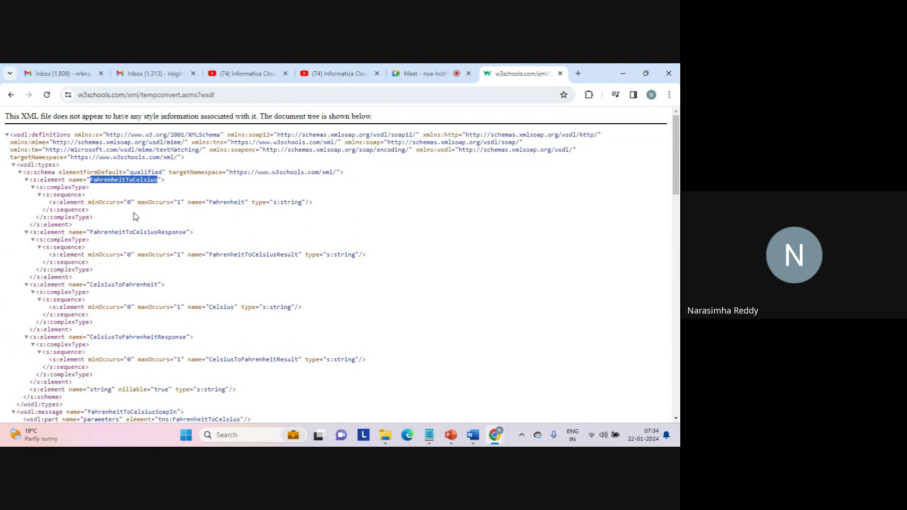
{"action": "double_click", "coordinate": [122, 231]}
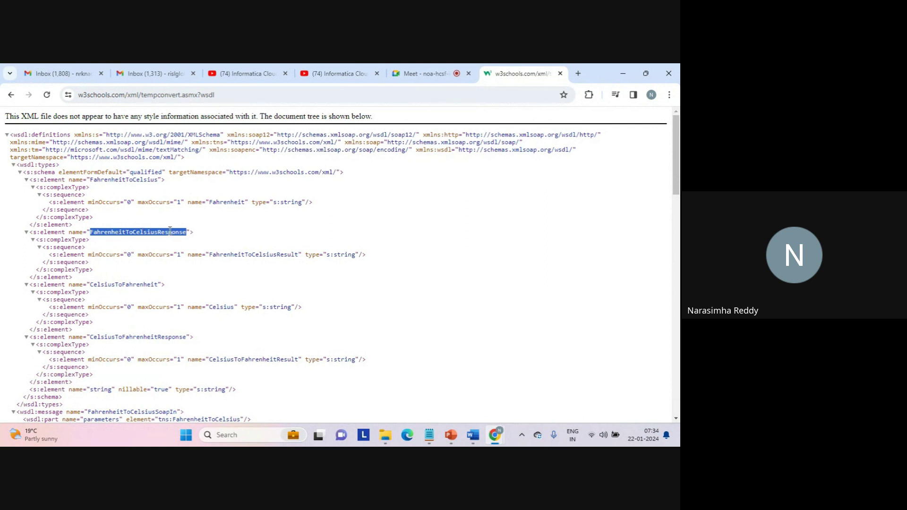
{"action": "double_click", "coordinate": [130, 283]}
{"action": "double_click", "coordinate": [130, 338]}
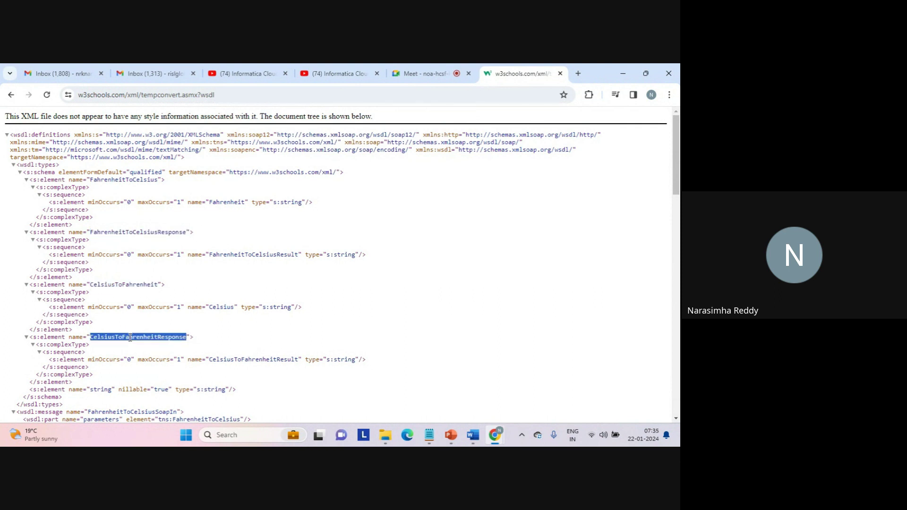
{"action": "scroll", "coordinate": [130, 337], "scroll_direction": "down", "scroll_amount": 4}
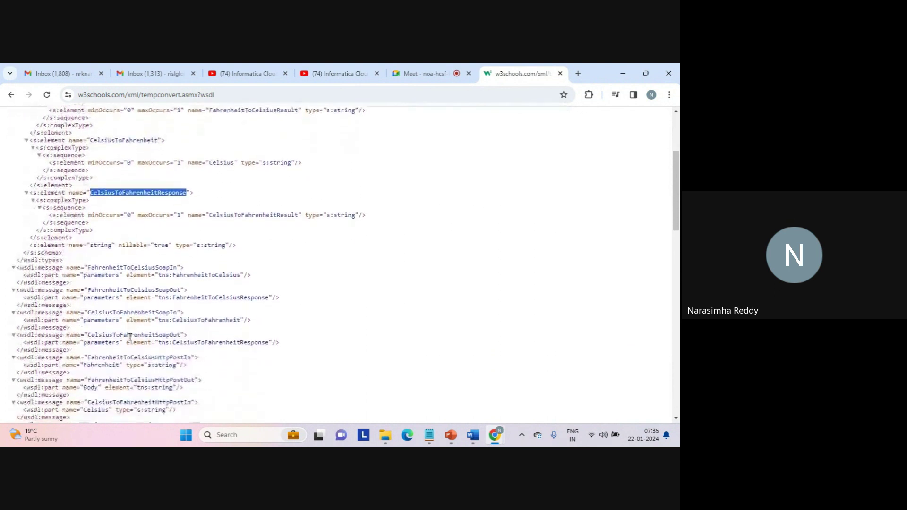
{"action": "scroll", "coordinate": [130, 339], "scroll_direction": "down", "scroll_amount": 1}
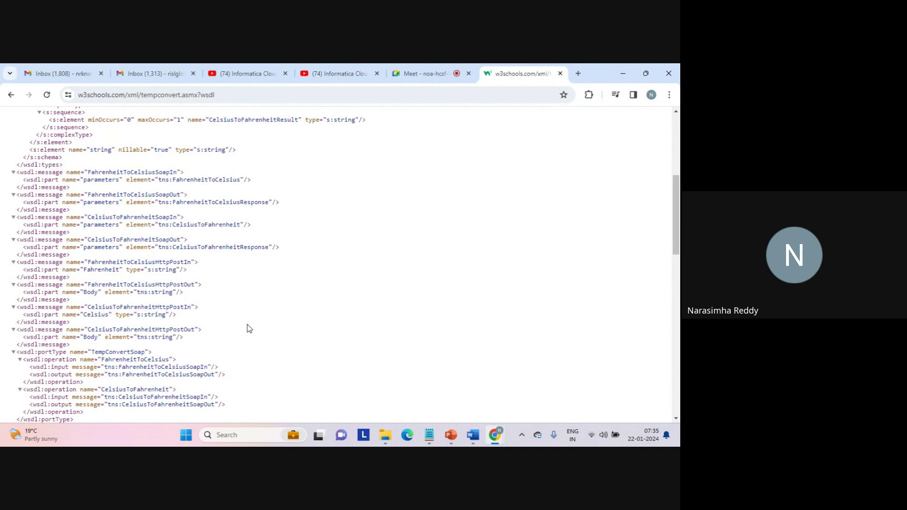
{"action": "scroll", "coordinate": [249, 328], "scroll_direction": "up", "scroll_amount": 5}
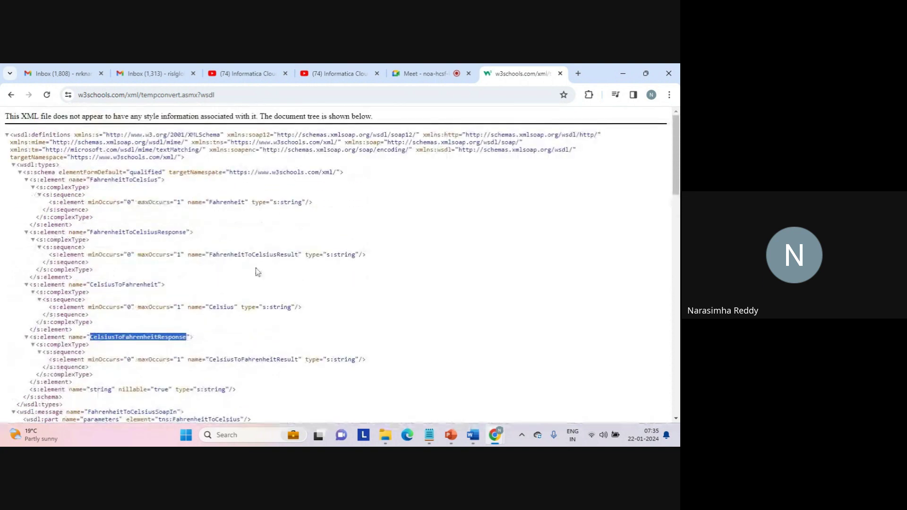
{"action": "left_click", "coordinate": [232, 97]}
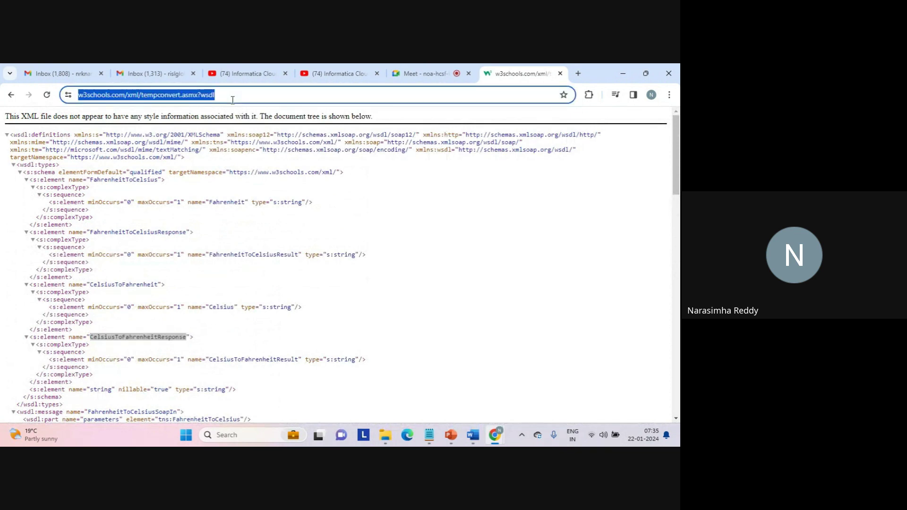
{"action": "double_click", "coordinate": [167, 93]}
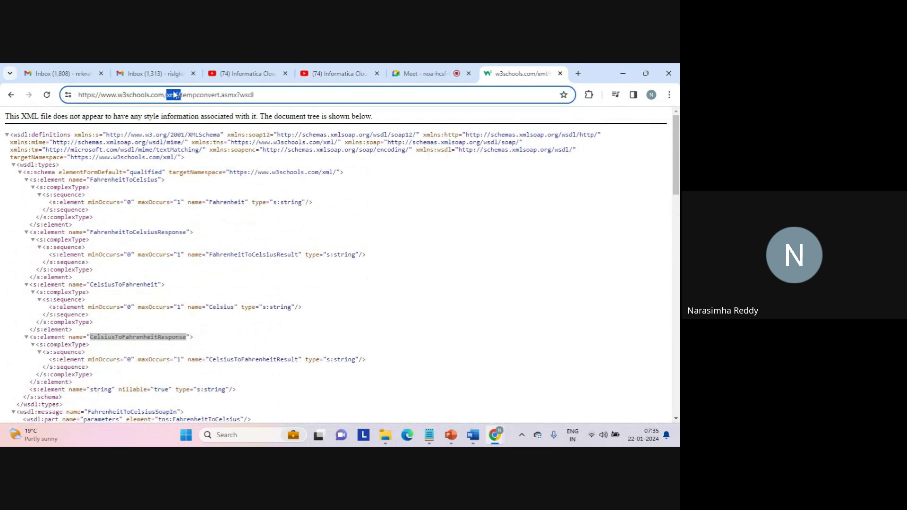
{"action": "double_click", "coordinate": [193, 95]}
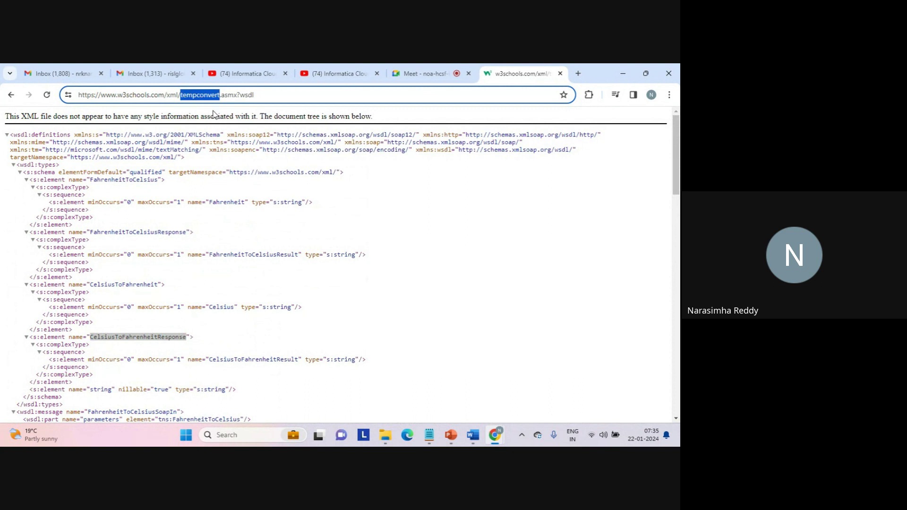
{"action": "left_click", "coordinate": [218, 190]}
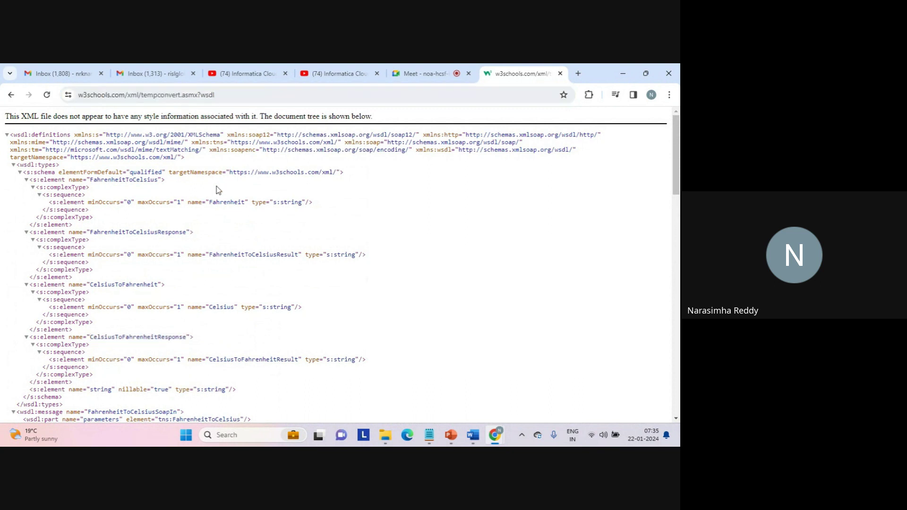
{"action": "left_click", "coordinate": [253, 96]}
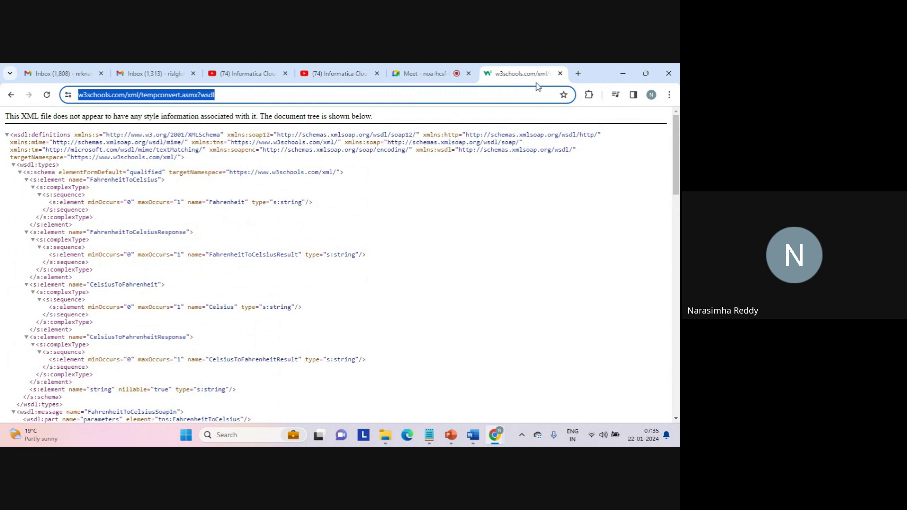
In a new tab, search Google for 'celsius to fahrenheit formula'.
{"action": "left_click", "coordinate": [578, 74]}
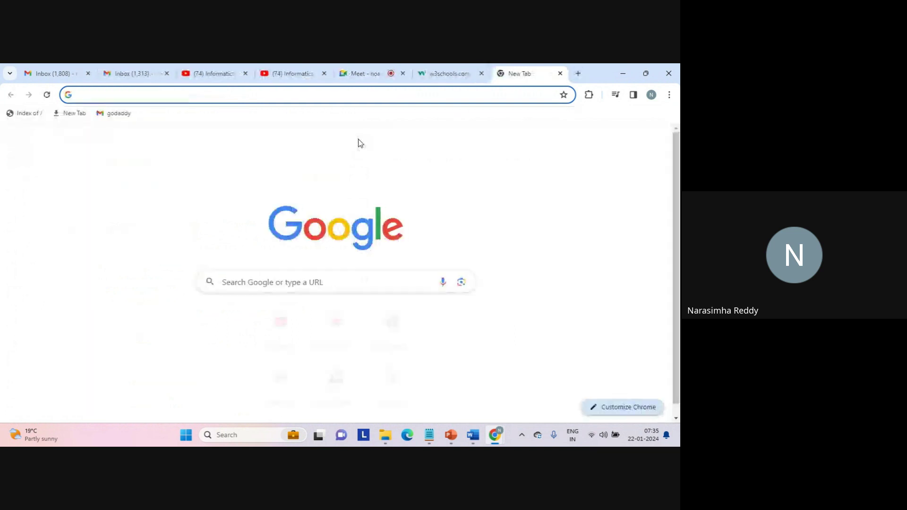
{"action": "type", "text": "celsius to fahrenheit web service"}
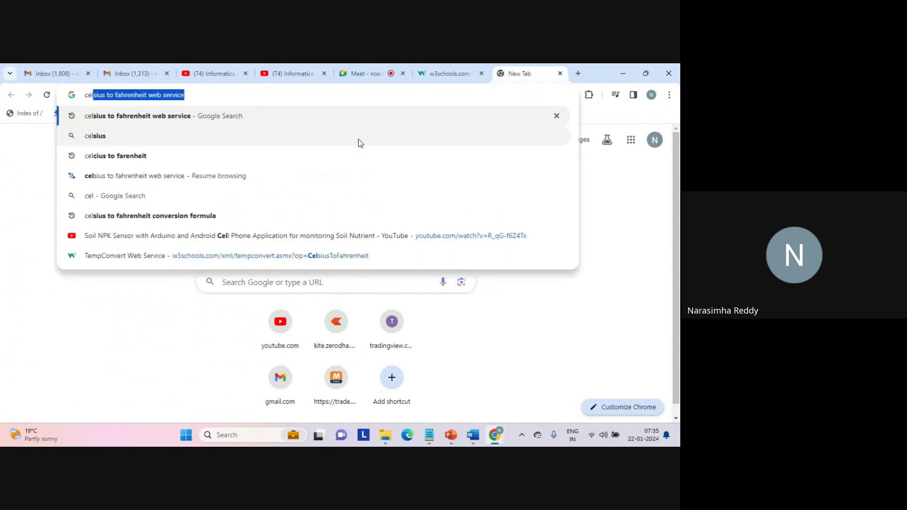
{"action": "key", "text": "End"}
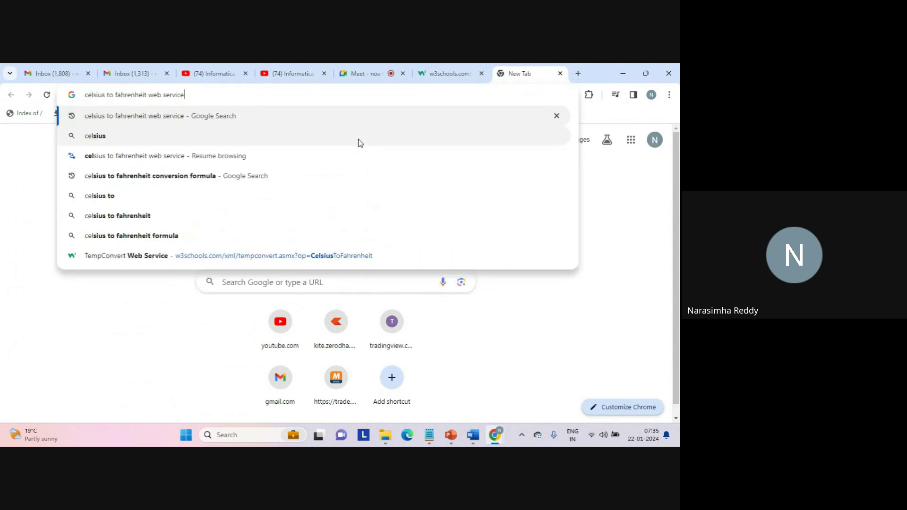
{"action": "key", "text": "shift+Left"}
{"action": "key", "text": "shift+Left"}
{"action": "key", "text": "shift+Left"}
{"action": "key", "text": "shift+Left"}
{"action": "key", "text": "shift+Left"}
{"action": "key", "text": "shift+Left"}
{"action": "key", "text": "shift+Left"}
{"action": "key", "text": "shift+Left"}
{"action": "key", "text": "shift+Left"}
{"action": "key", "text": "shift+Left"}
{"action": "key", "text": "shift+Left"}
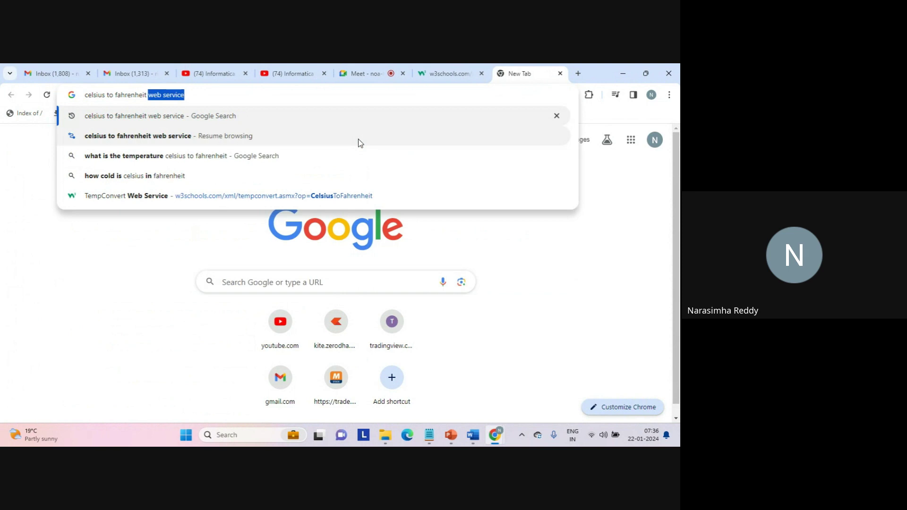
{"action": "type", "text": "form"}
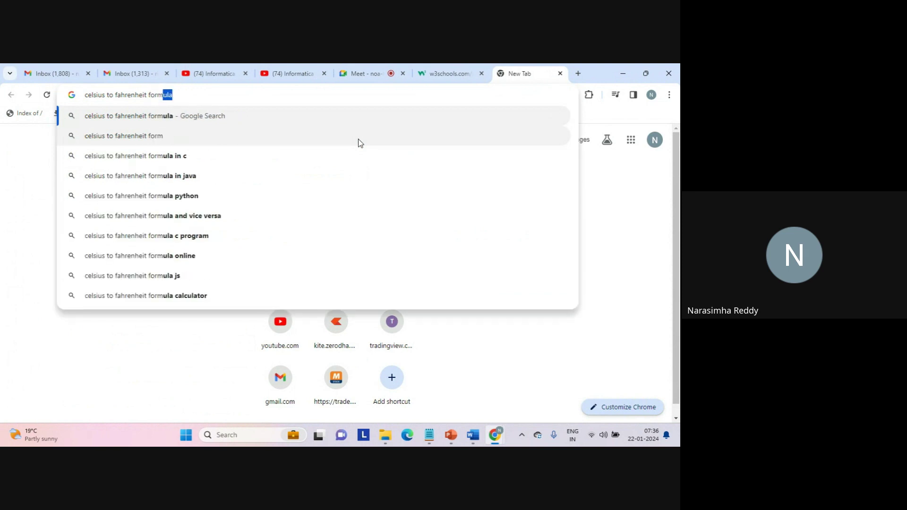
{"action": "type", "text": "ula"}
{"action": "key", "text": "Return"}
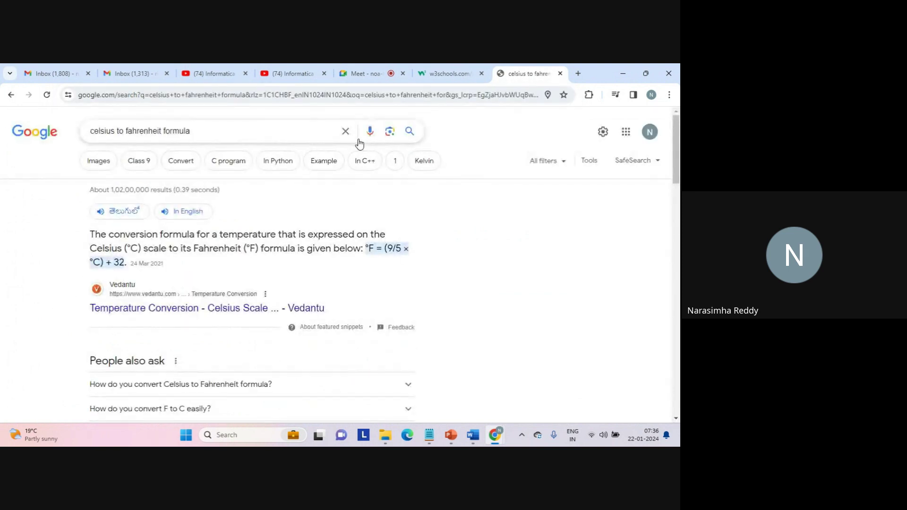
Highlight the °F = (9/5 × °C) + 32 formula in the featured snippet.
{"action": "scroll", "coordinate": [423, 251], "scroll_direction": "down", "scroll_amount": 1}
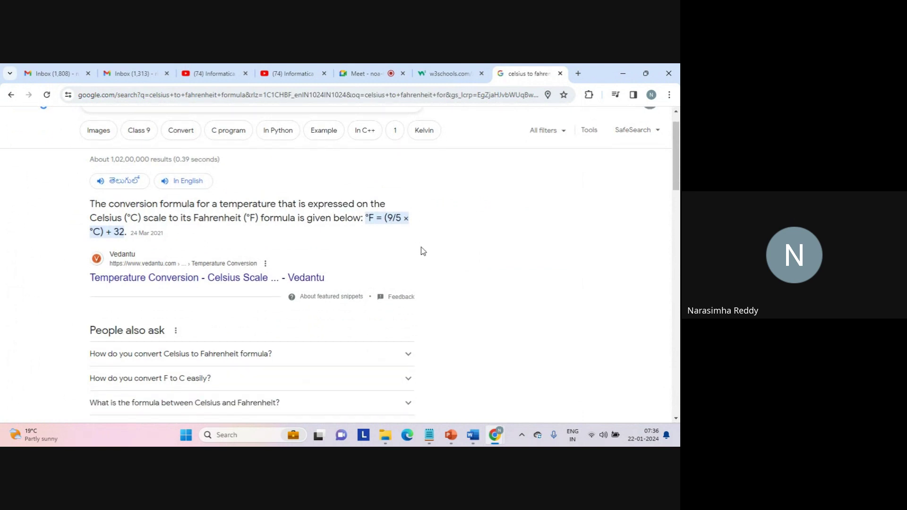
{"action": "scroll", "coordinate": [423, 250], "scroll_direction": "down", "scroll_amount": 1}
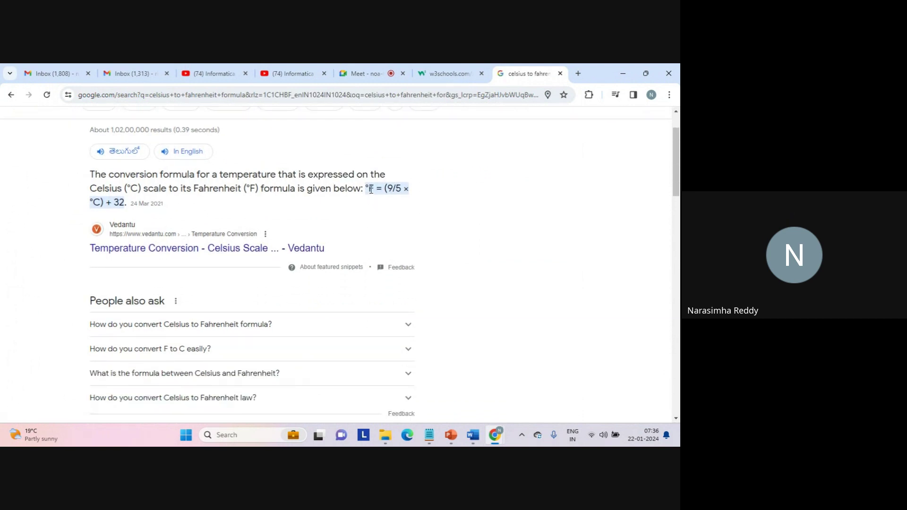
{"action": "left_click_drag", "start_coordinate": [370, 189], "coordinate": [385, 208]}
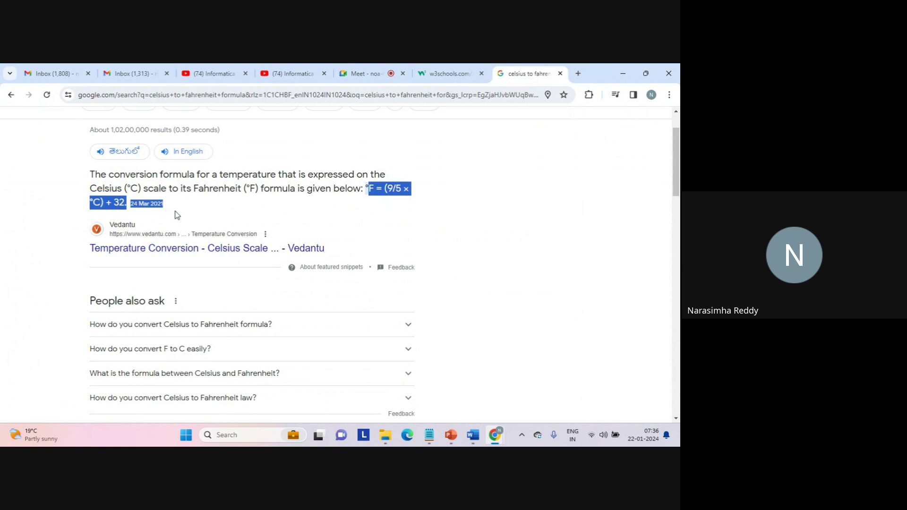
{"action": "left_click", "coordinate": [369, 188]}
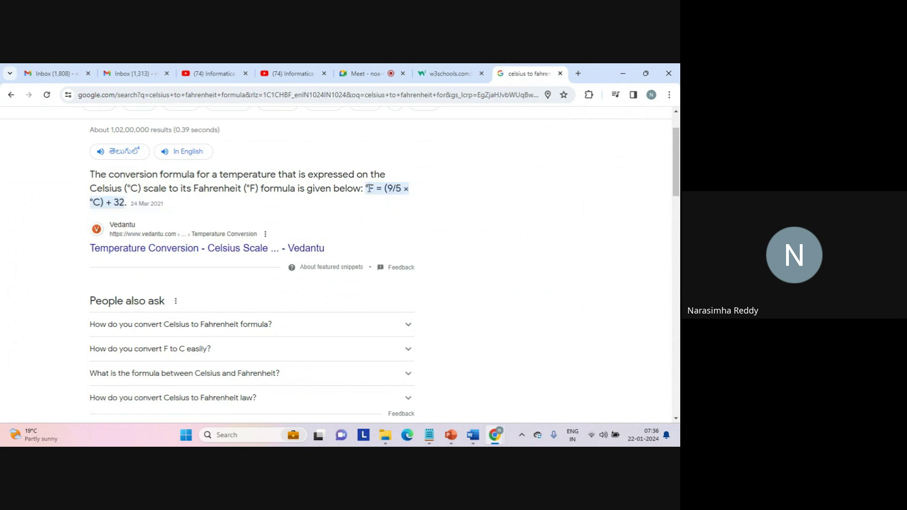
{"action": "double_click", "coordinate": [96, 203]}
{"action": "double_click", "coordinate": [370, 188]}
{"action": "scroll", "coordinate": [335, 216], "scroll_direction": "down", "scroll_amount": 1}
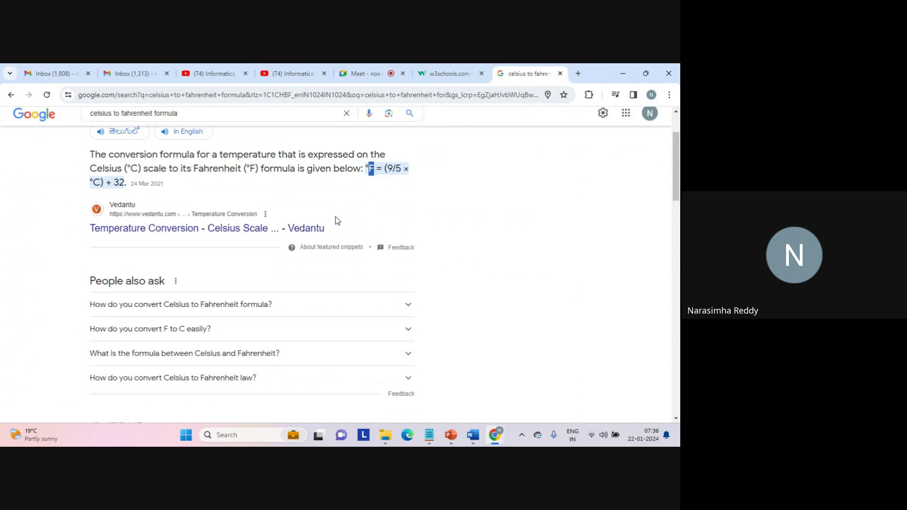
{"action": "left_click", "coordinate": [369, 167]}
{"action": "left_click_drag", "start_coordinate": [369, 167], "coordinate": [373, 182]}
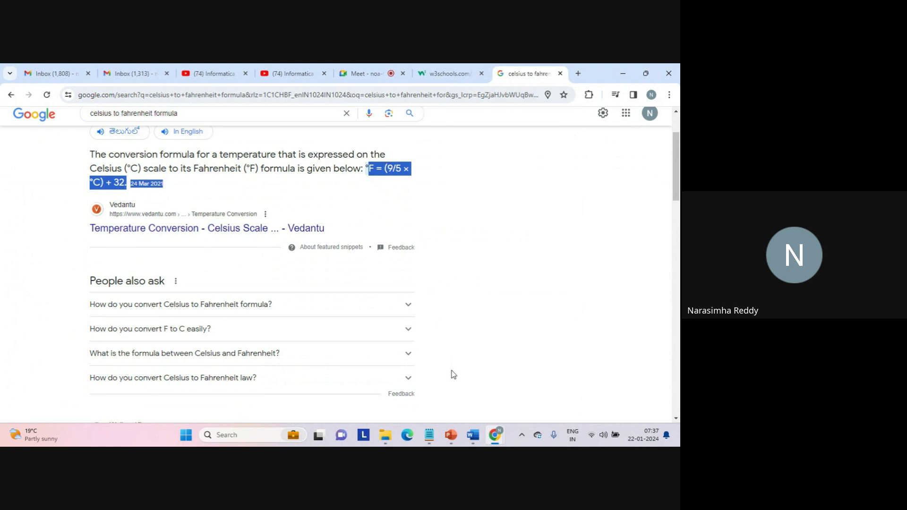
Bring the Chrome window forward and open another blank tab.
{"action": "mouse_move", "coordinate": [492, 437]}
{"action": "left_click", "coordinate": [469, 377]}
{"action": "left_click", "coordinate": [578, 73]}
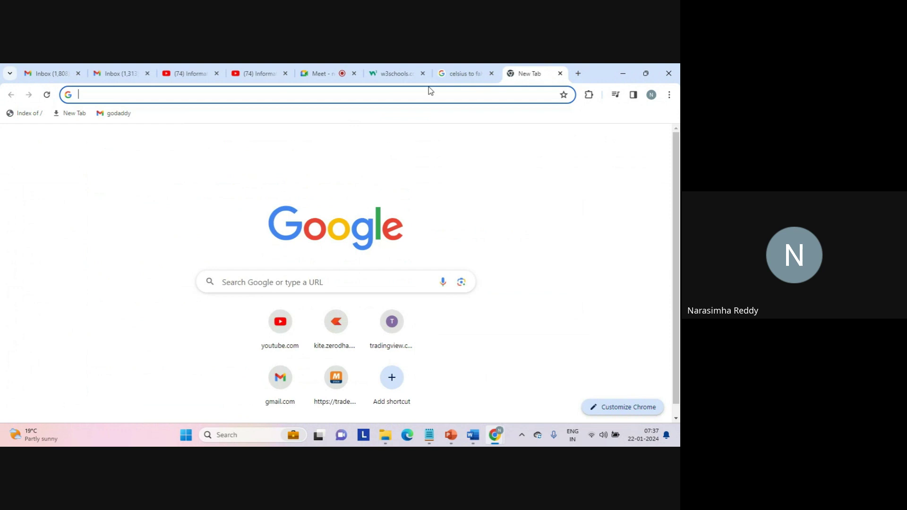
Load the Informatica Cloud login page from the suggested address.
{"action": "type", "text": "dm"}
{"action": "key", "text": "Right"}
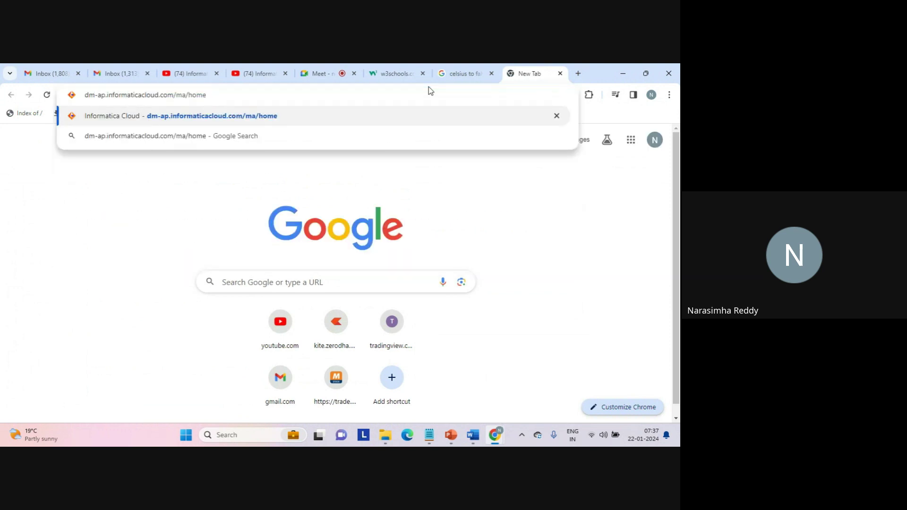
{"action": "key", "text": "Return"}
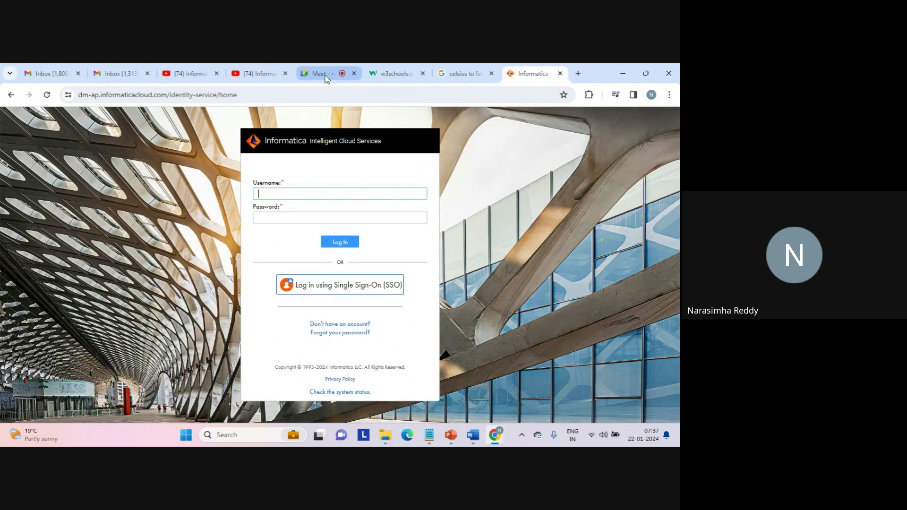
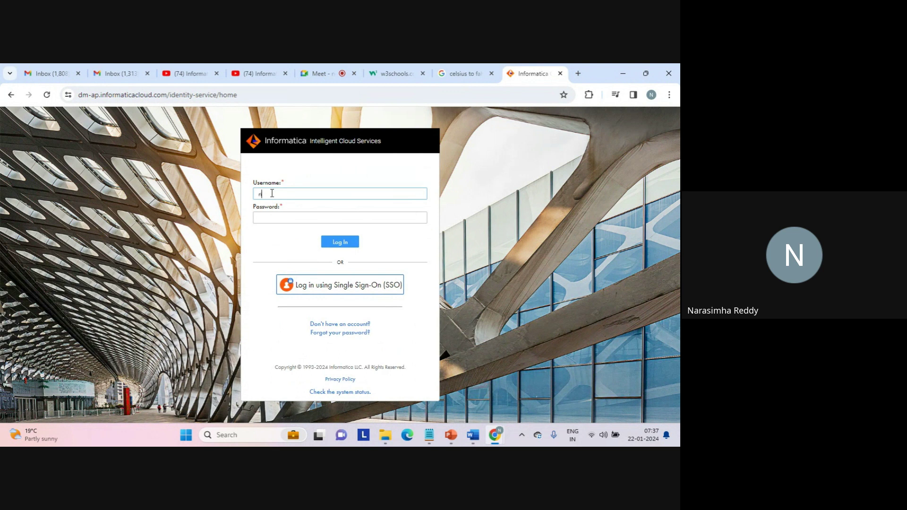
Log in with the account's e-mail username and password.
{"action": "key", "text": "Tab"}
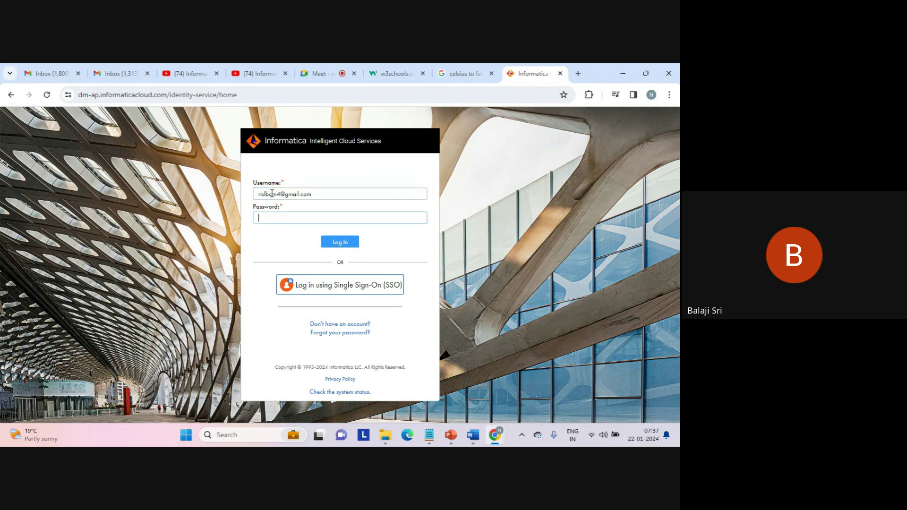
{"action": "type", "text": "•••••••"}
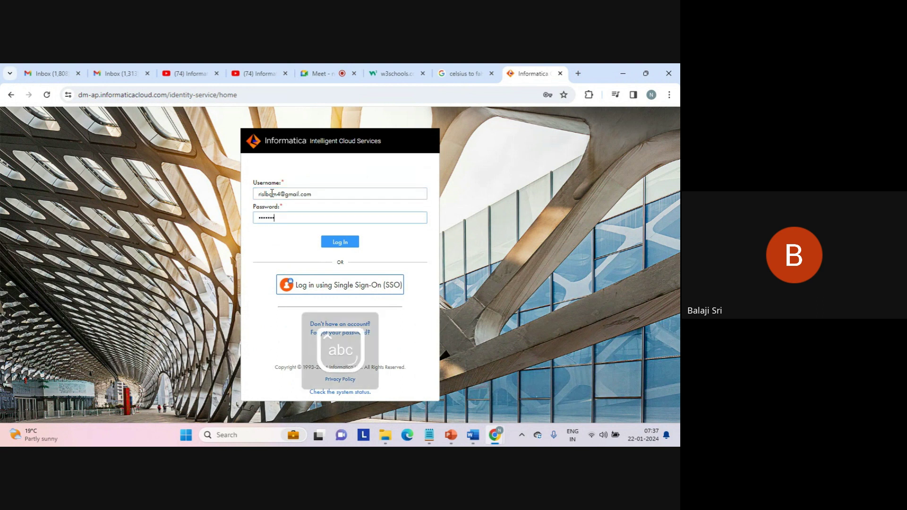
{"action": "type", "text": "•••"}
{"action": "key", "text": "Return"}
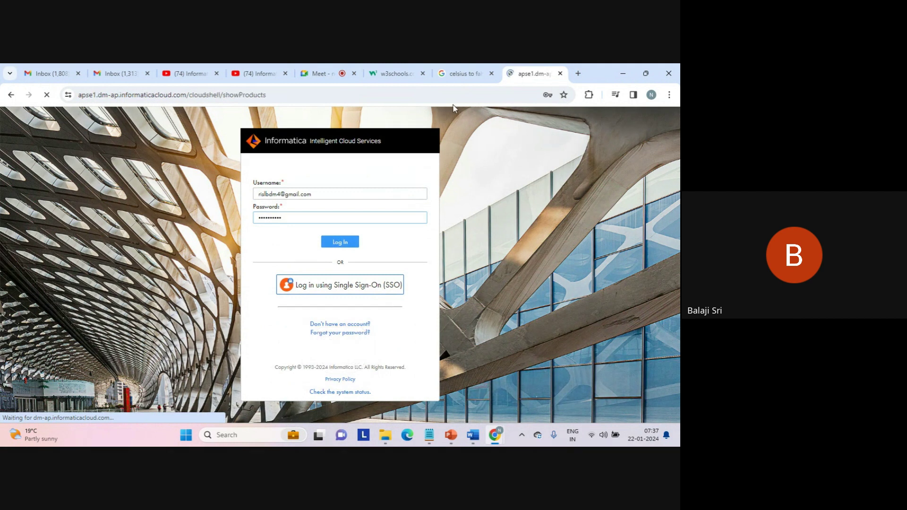
Return to the Google Meet call and raise the system volume.
{"action": "left_click", "coordinate": [317, 73]}
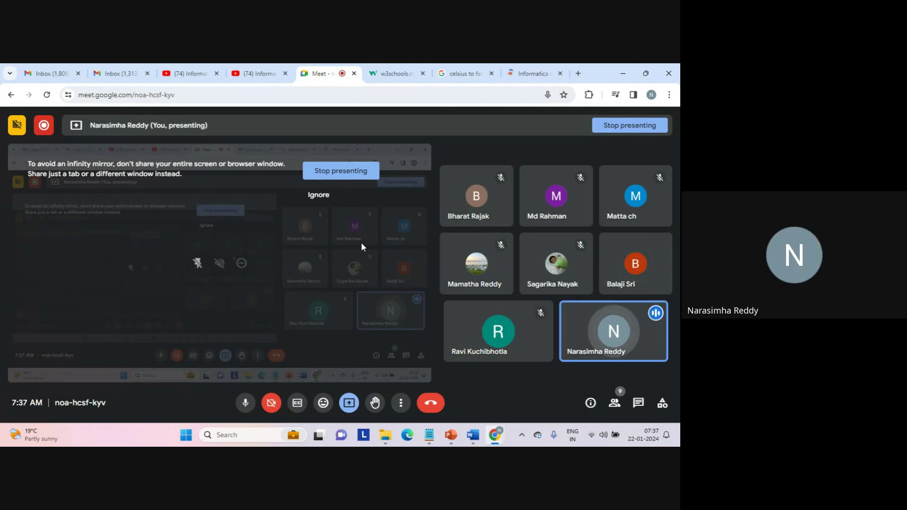
{"action": "key", "text": "XF86AudioRaiseVolume"}
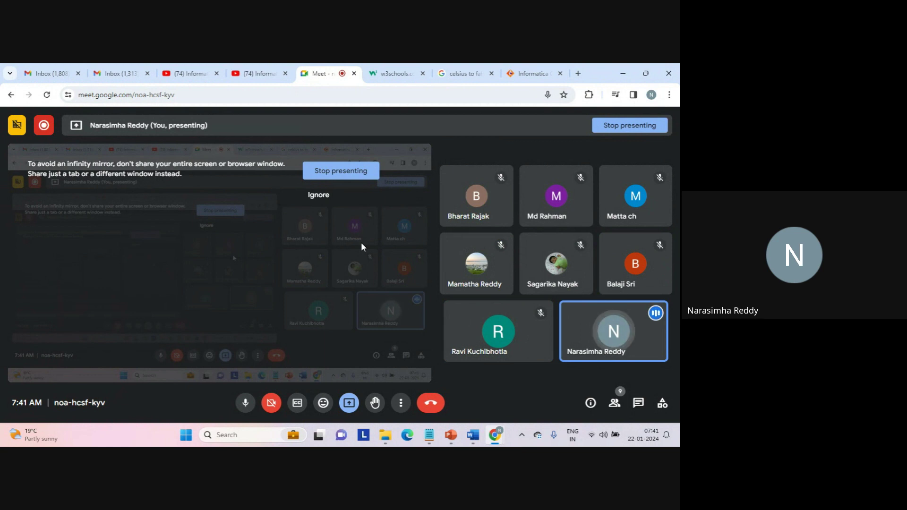
{"action": "left_click", "coordinate": [532, 72]}
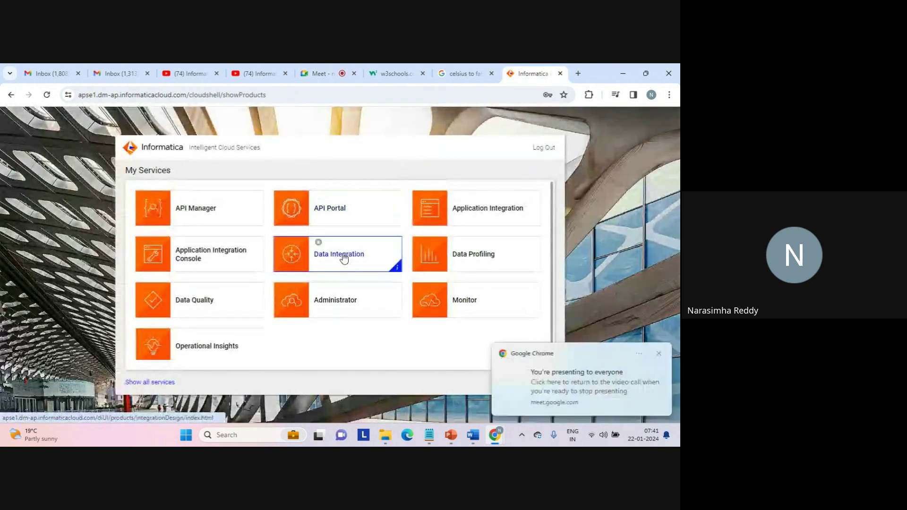
{"action": "left_click", "coordinate": [344, 258]}
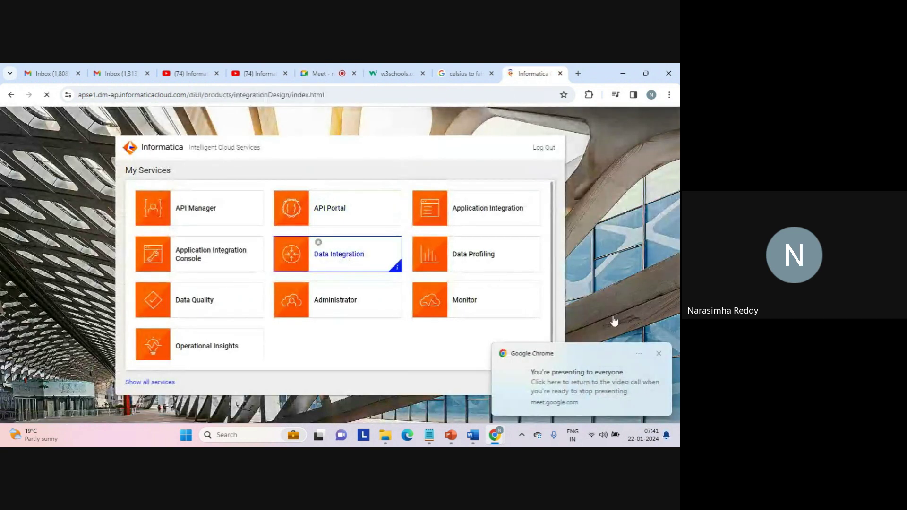
{"action": "left_click", "coordinate": [658, 353]}
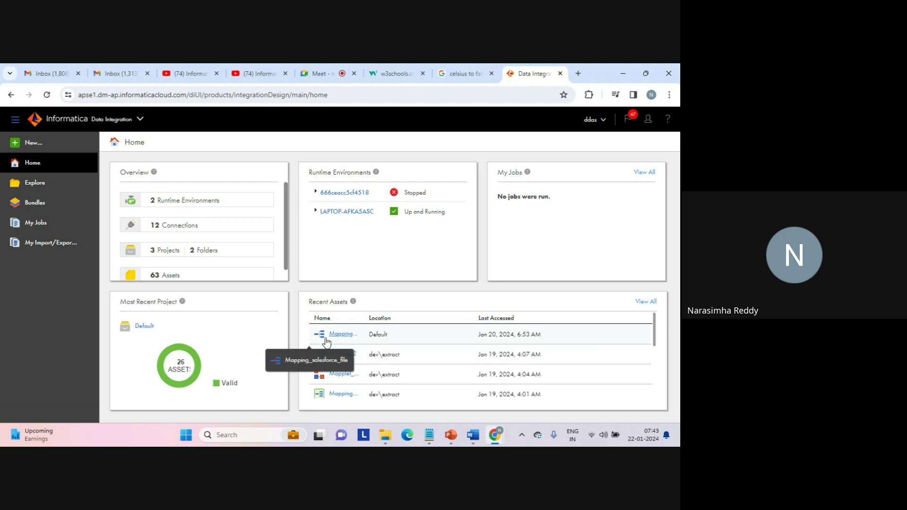
Create a new Business Services component asset, opening the empty Business Service1 editor.
{"action": "left_click", "coordinate": [33, 143]}
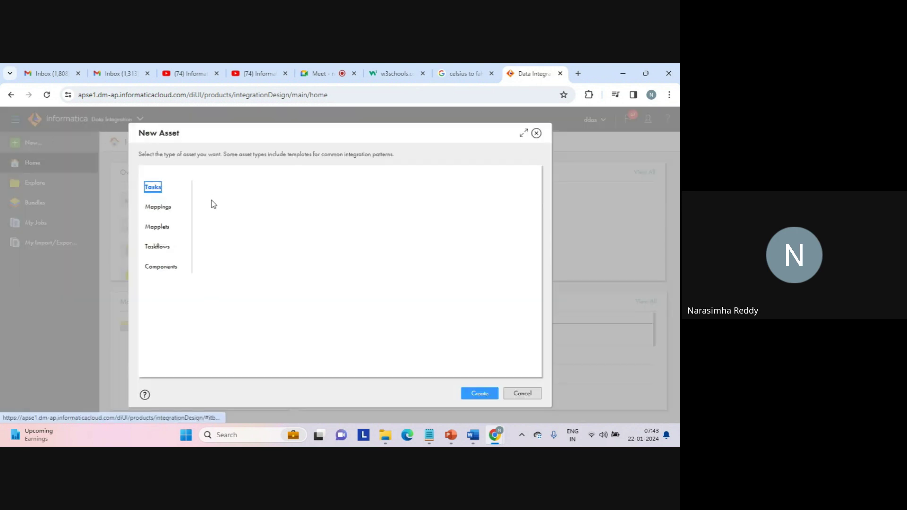
{"action": "left_click", "coordinate": [158, 268]}
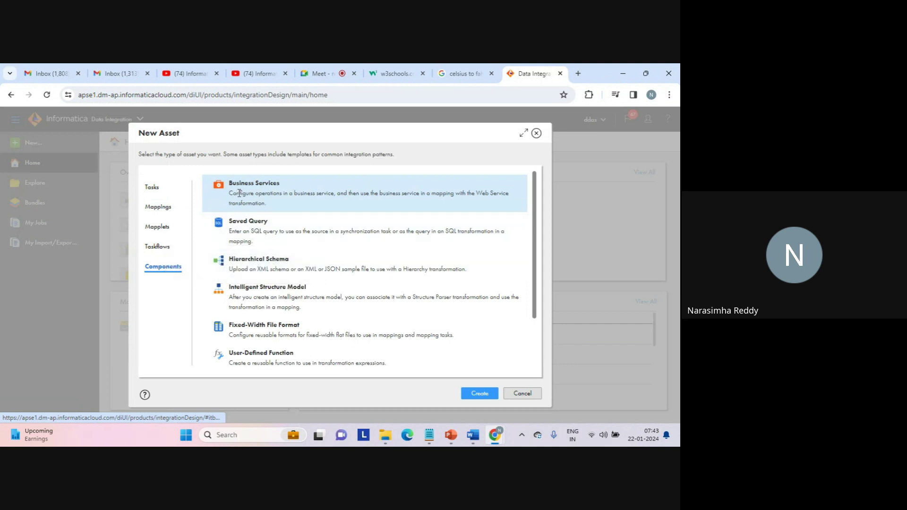
{"action": "left_click_drag", "start_coordinate": [233, 194], "coordinate": [273, 203]}
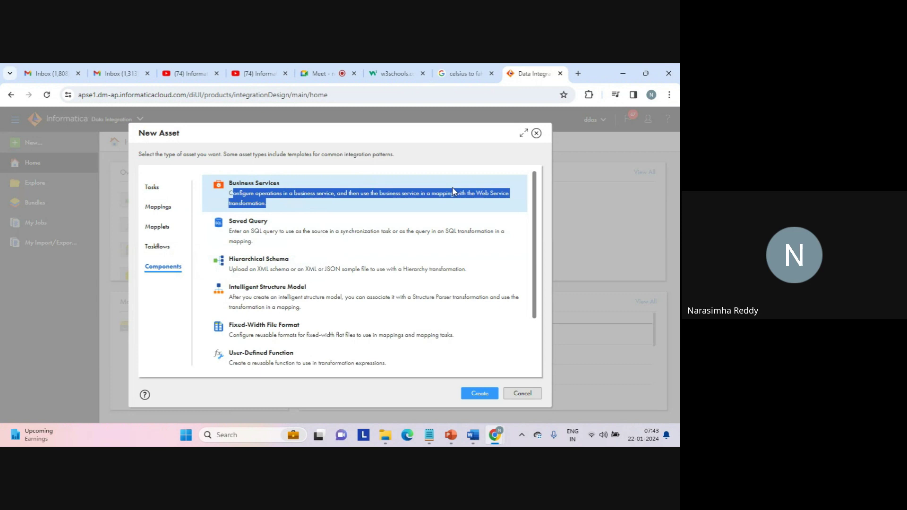
{"action": "double_click", "coordinate": [276, 193]}
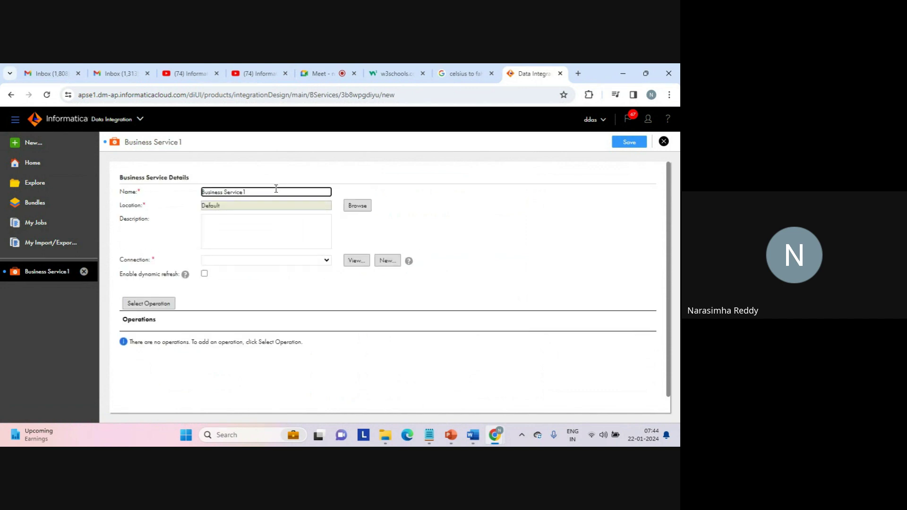
Change the name Business Service1 to Business Service_conversion.
{"action": "key", "text": "BackSpace"}
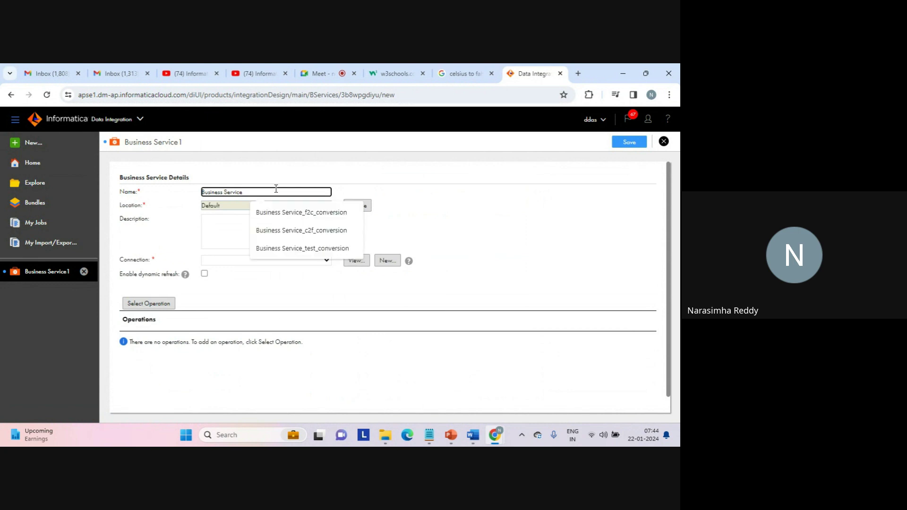
{"action": "type", "text": "_cob"}
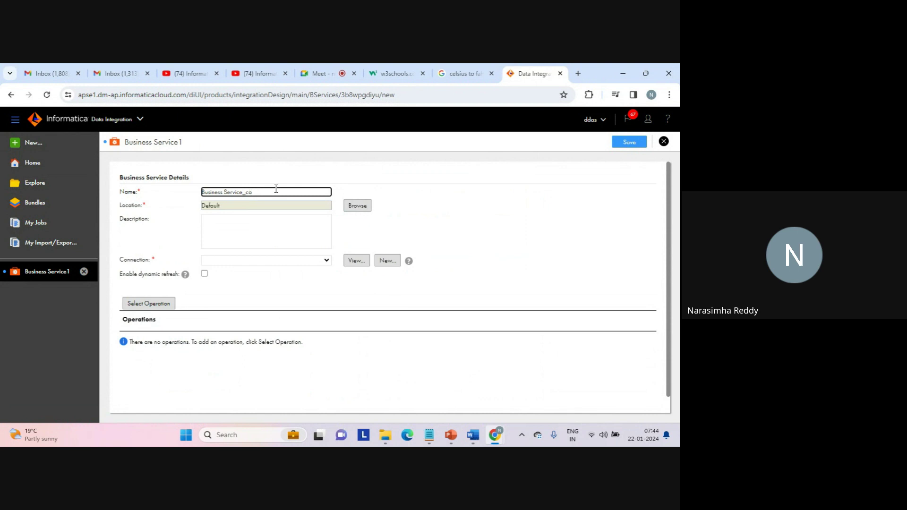
{"action": "type", "text": "nversion"}
{"action": "double_click", "coordinate": [261, 192]}
{"action": "left_click", "coordinate": [284, 192]}
{"action": "double_click", "coordinate": [264, 192]}
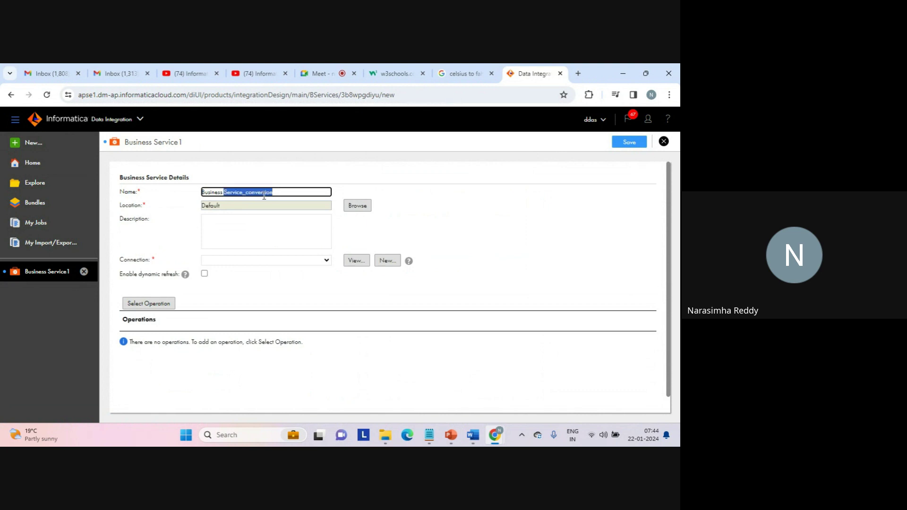
{"action": "left_click", "coordinate": [263, 193]}
{"action": "double_click", "coordinate": [265, 193]}
{"action": "left_click", "coordinate": [266, 193]}
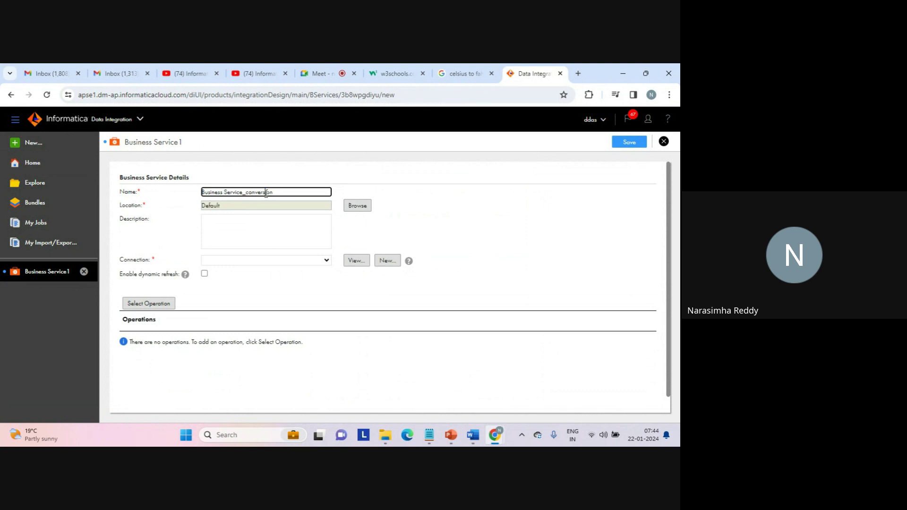
{"action": "left_click", "coordinate": [327, 260]}
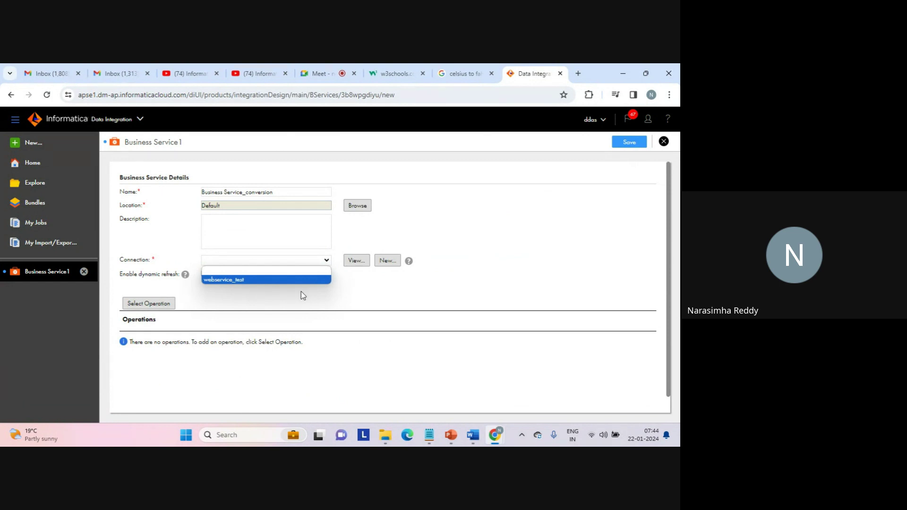
{"action": "left_click", "coordinate": [314, 297]}
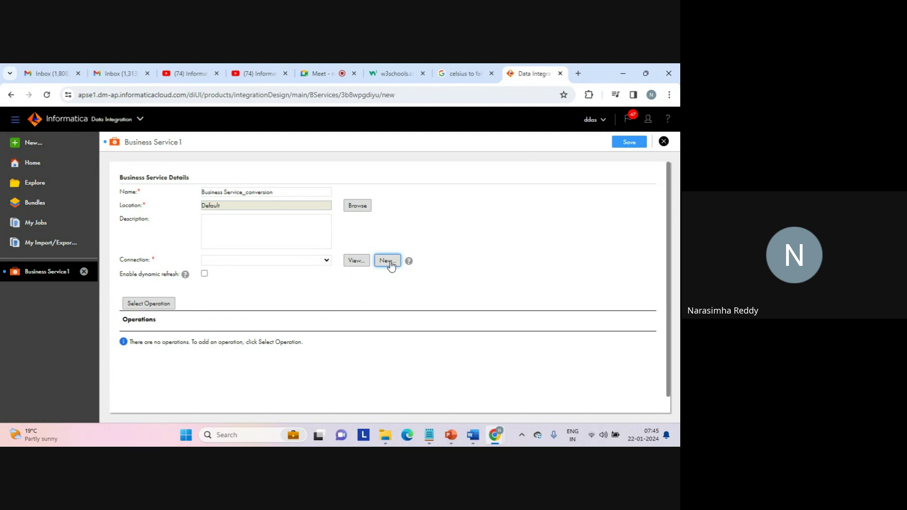
Start a new connection named connection_web_service and paste that name into its Description.
{"action": "left_click", "coordinate": [388, 261]}
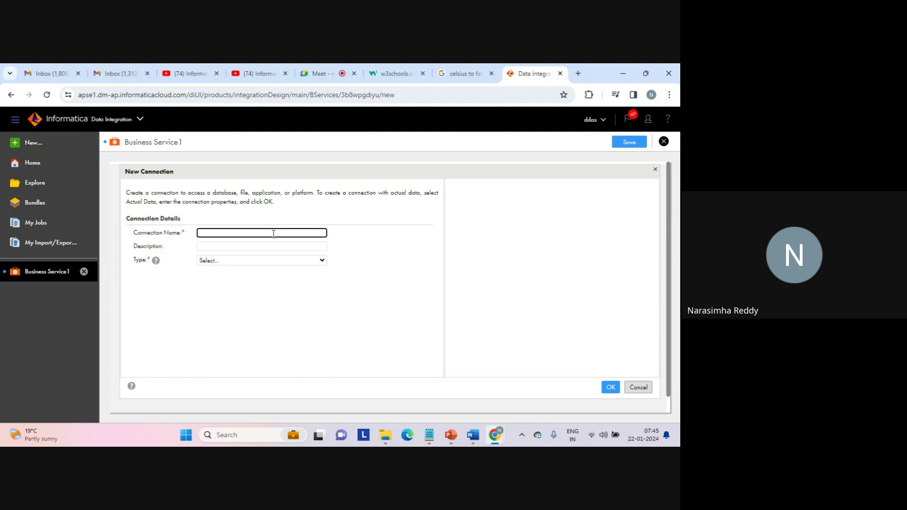
{"action": "type", "text": "connection_web_service"}
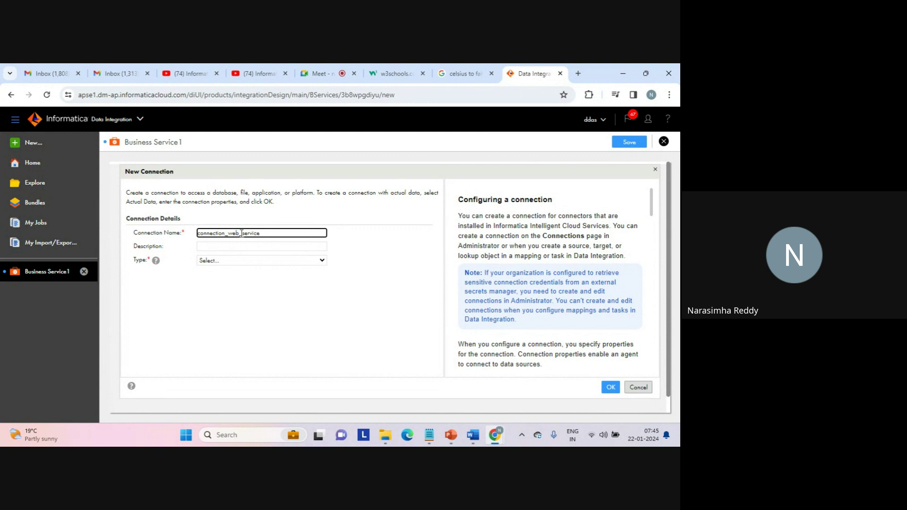
{"action": "double_click", "coordinate": [235, 234]}
{"action": "left_click", "coordinate": [236, 233]}
{"action": "double_click", "coordinate": [228, 235]}
{"action": "key", "text": "ctrl+c"}
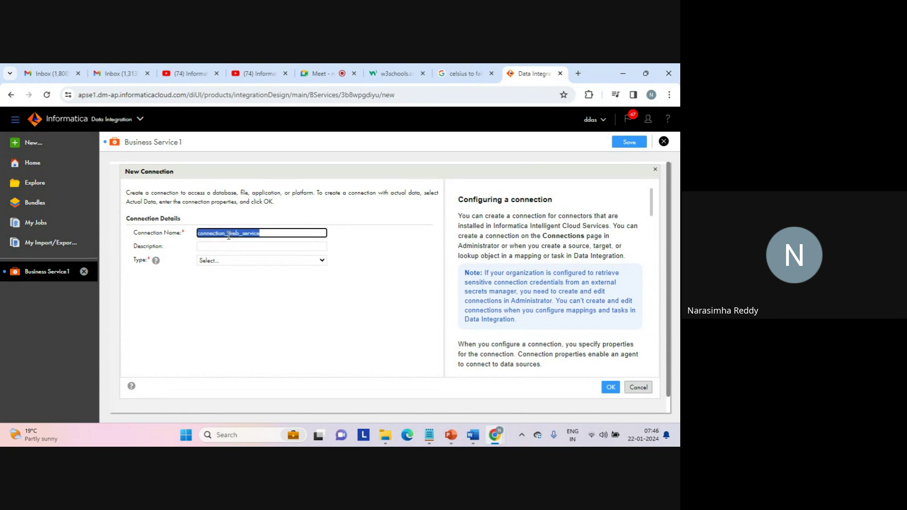
{"action": "left_click", "coordinate": [217, 246]}
{"action": "key", "text": "ctrl+v"}
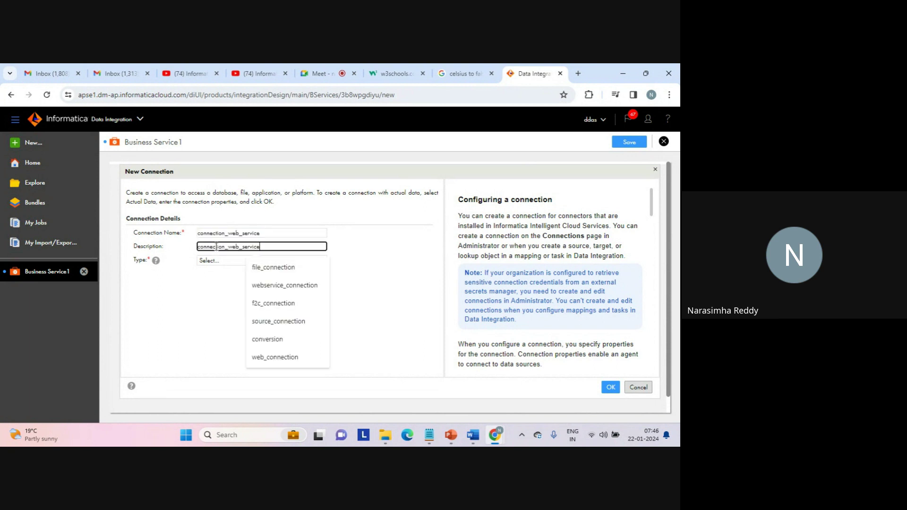
Set the new connection's Type to WSConsumer.
{"action": "left_click", "coordinate": [238, 261]}
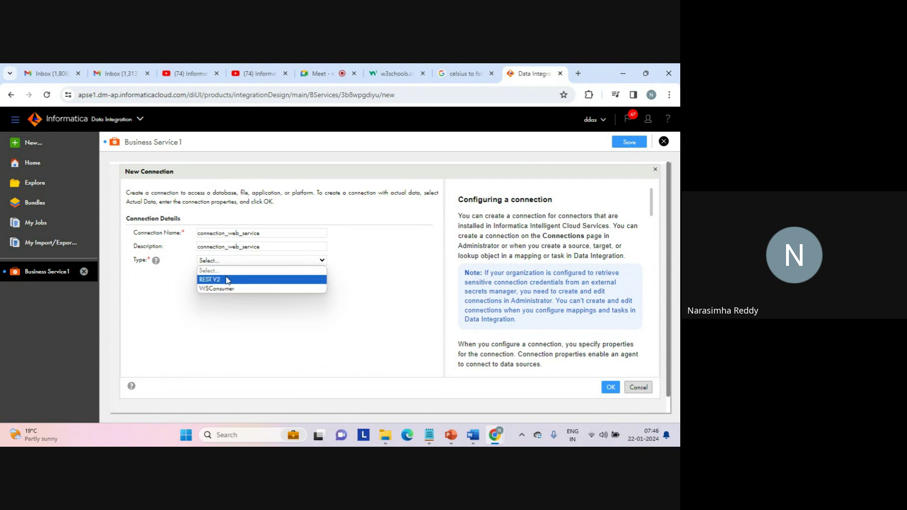
{"action": "left_click", "coordinate": [221, 288]}
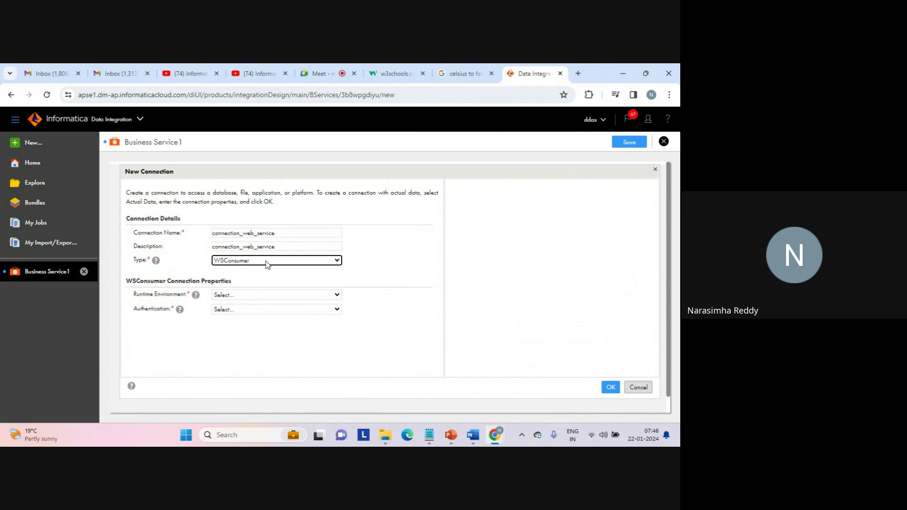
{"action": "left_click", "coordinate": [267, 263]}
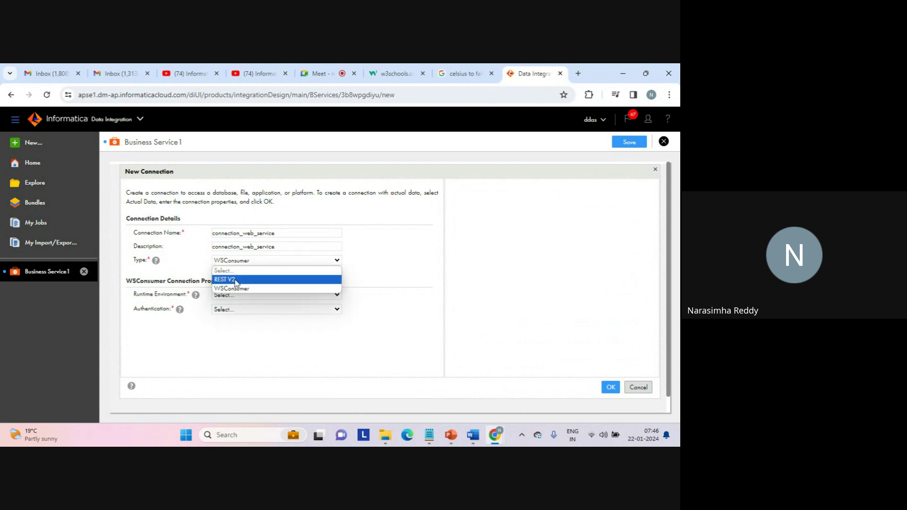
{"action": "left_click", "coordinate": [383, 255]}
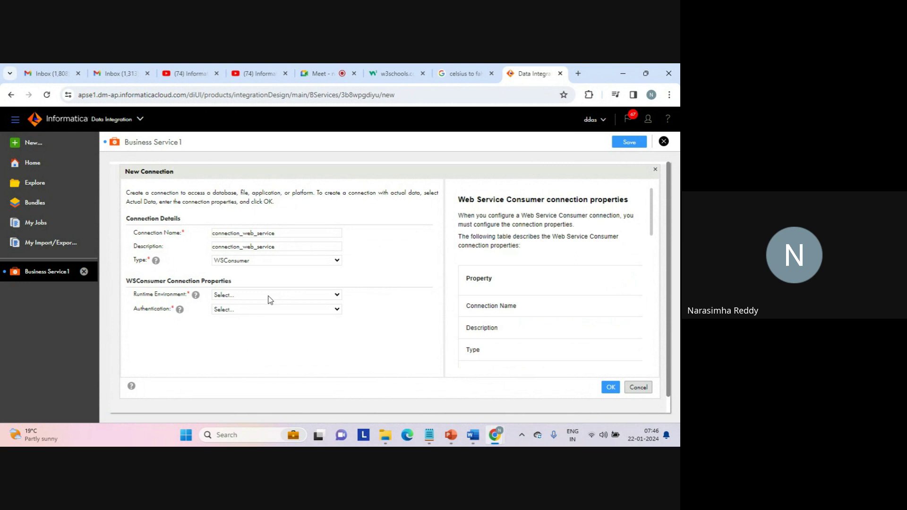
{"action": "left_click", "coordinate": [270, 299]}
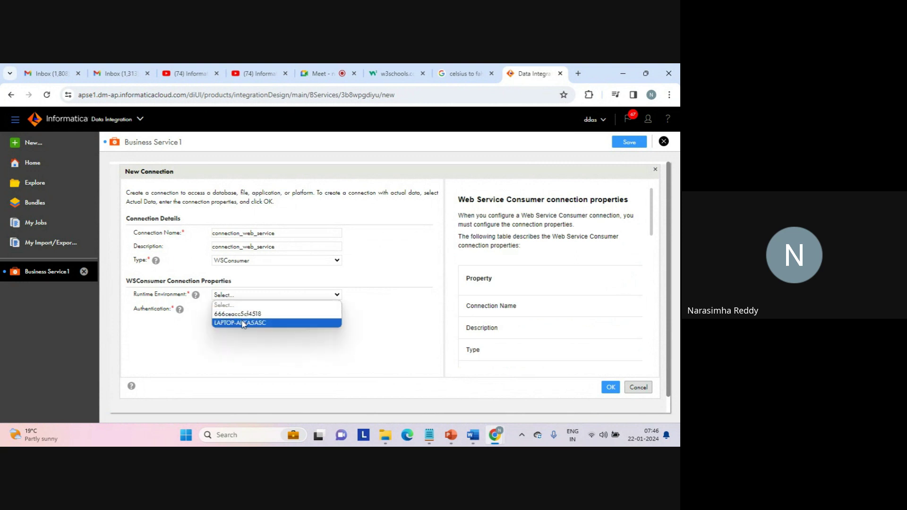
Choose runtime environment LAPTOP-AFKA5ASC and Other Authentication, then scroll to the URL fields.
{"action": "left_click", "coordinate": [242, 323]}
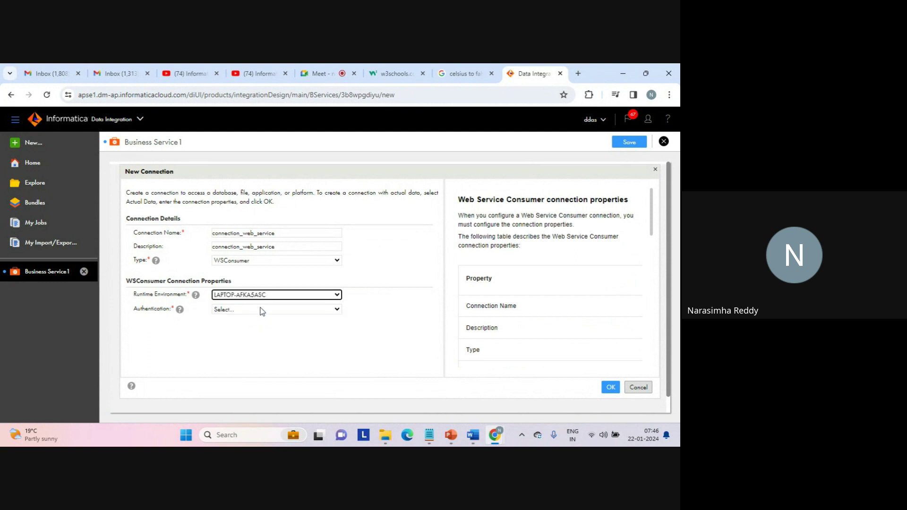
{"action": "left_click", "coordinate": [263, 311]}
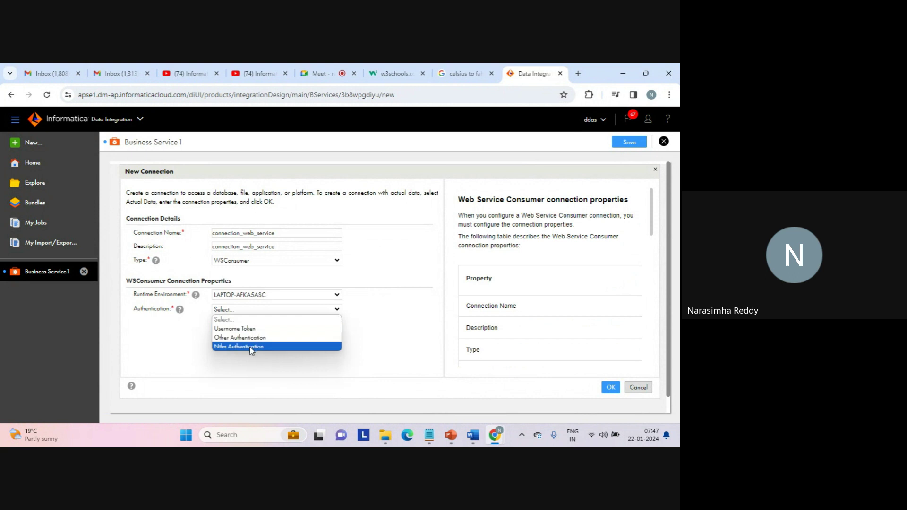
{"action": "left_click", "coordinate": [260, 338]}
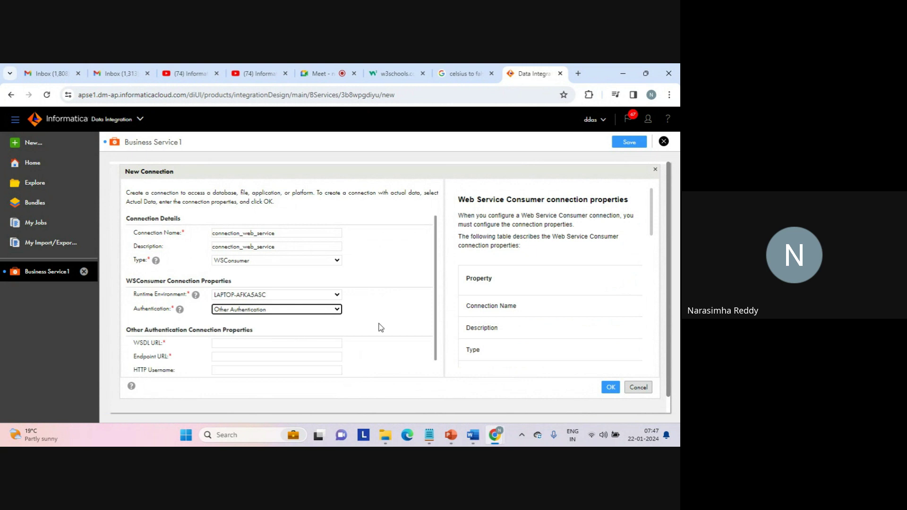
{"action": "scroll", "coordinate": [435, 373], "scroll_direction": "down", "scroll_amount": 1}
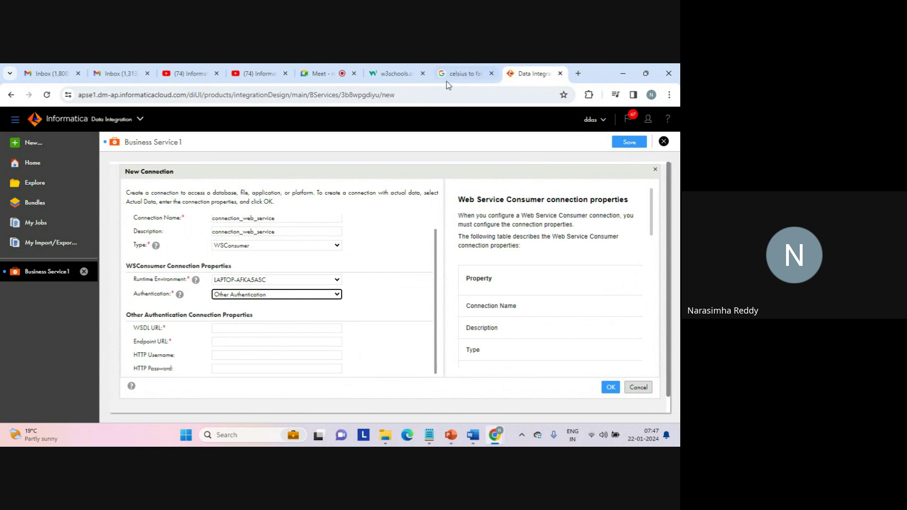
Review the Celsius-to-Fahrenheit search results and the tempconvert WSDL page, then return to Meet.
{"action": "left_click", "coordinate": [463, 74]}
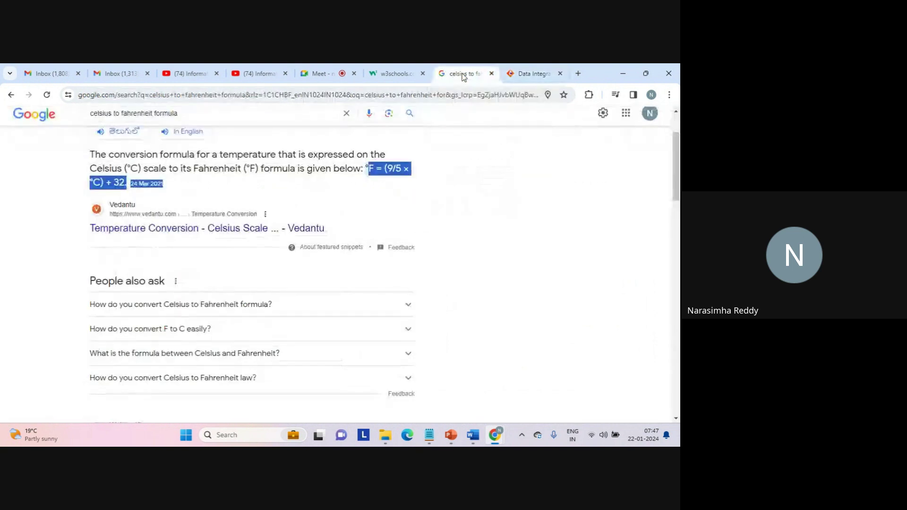
{"action": "left_click", "coordinate": [391, 76]}
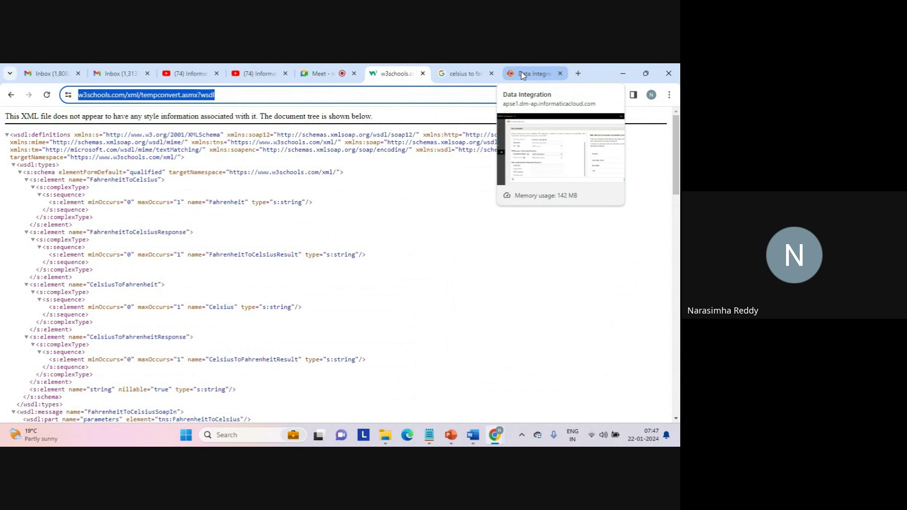
{"action": "left_click", "coordinate": [315, 76]}
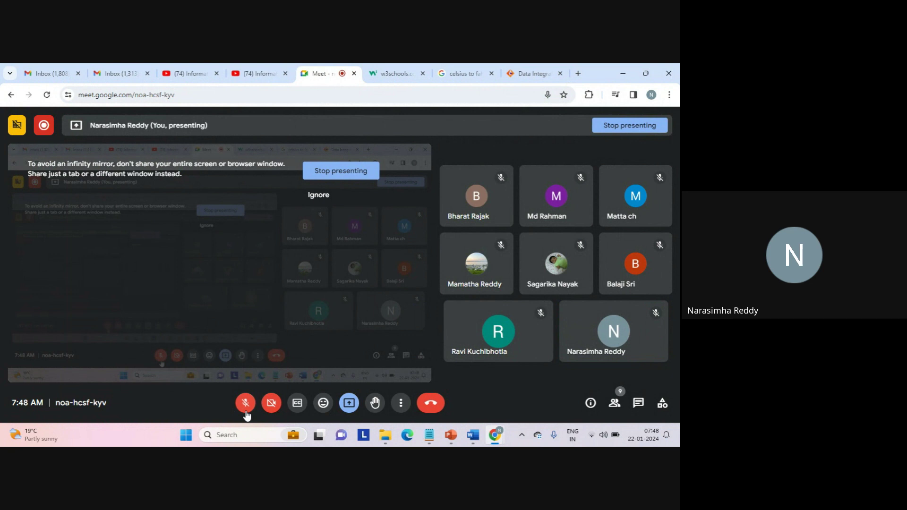
Unmute the Meet microphone and go back to the Informatica connection form.
{"action": "left_click", "coordinate": [246, 413]}
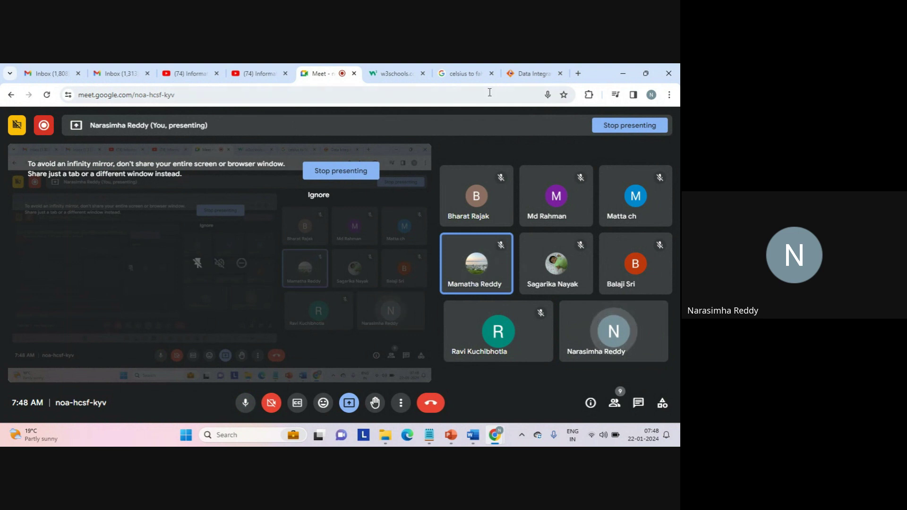
{"action": "left_click", "coordinate": [530, 73]}
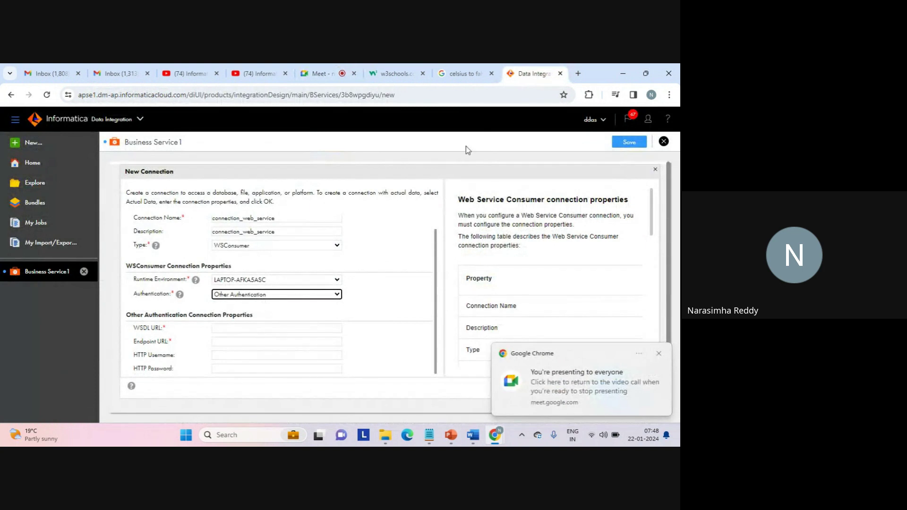
Paste the w3schools tempconvert WSDL address into the WSDL URL field.
{"action": "left_click", "coordinate": [396, 75]}
{"action": "left_click", "coordinate": [366, 90]}
{"action": "key", "text": "ctrl+c"}
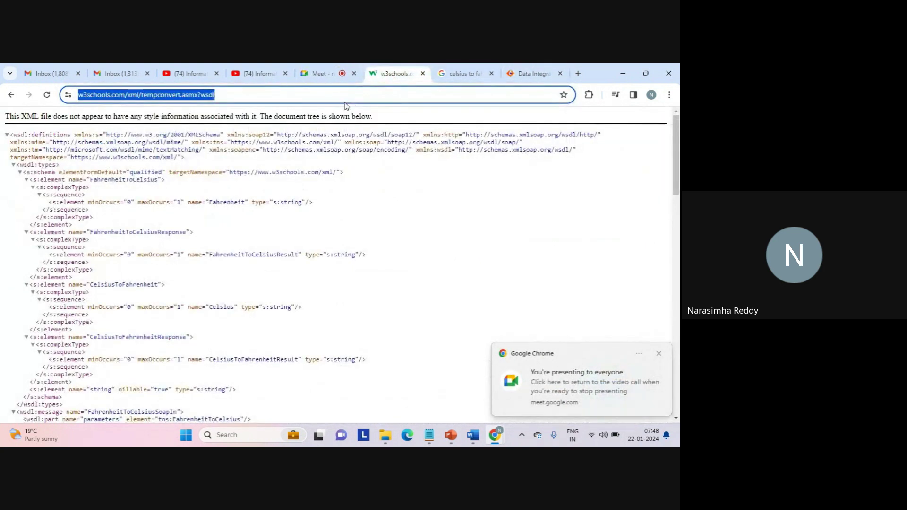
{"action": "left_click", "coordinate": [528, 74]}
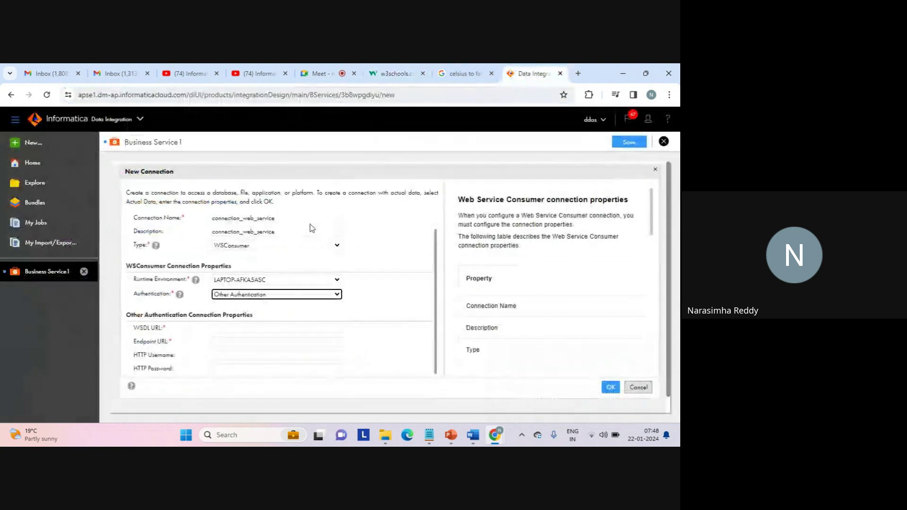
{"action": "left_click", "coordinate": [220, 329]}
{"action": "key", "text": "ctrl+v"}
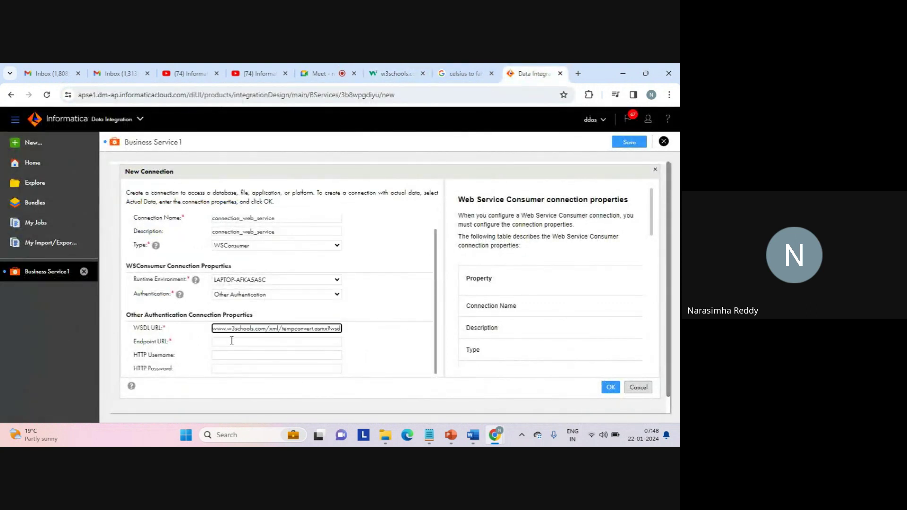
Paste the same address into Endpoint URL and confirm the connection with OK.
{"action": "left_click", "coordinate": [232, 341]}
{"action": "key", "text": "ctrl+v"}
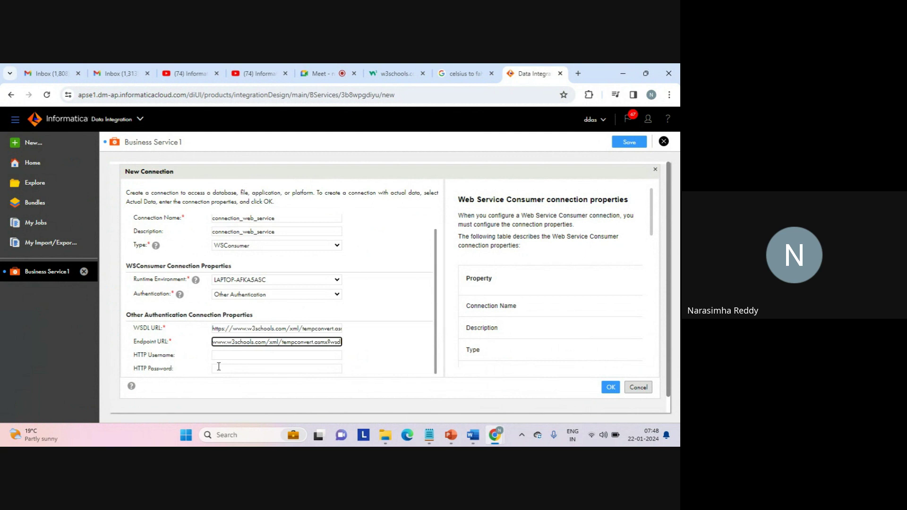
{"action": "left_click", "coordinate": [396, 74]}
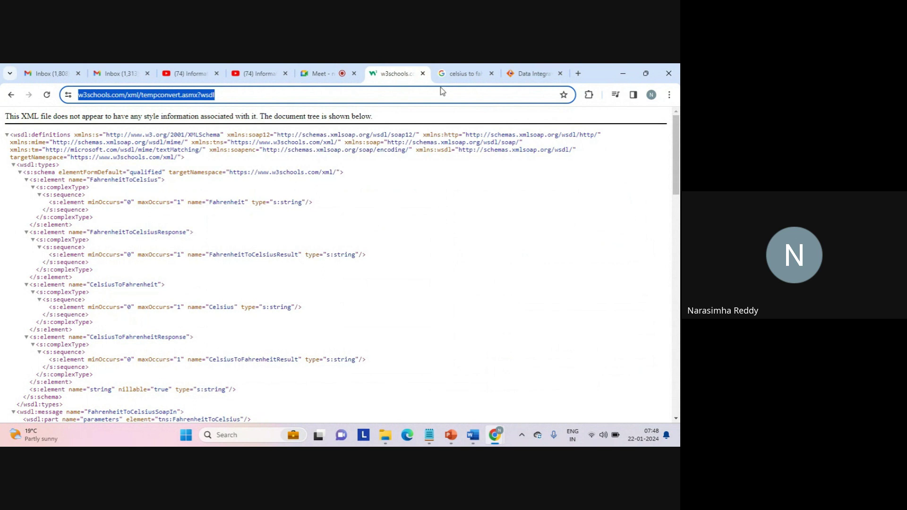
{"action": "left_click", "coordinate": [525, 74]}
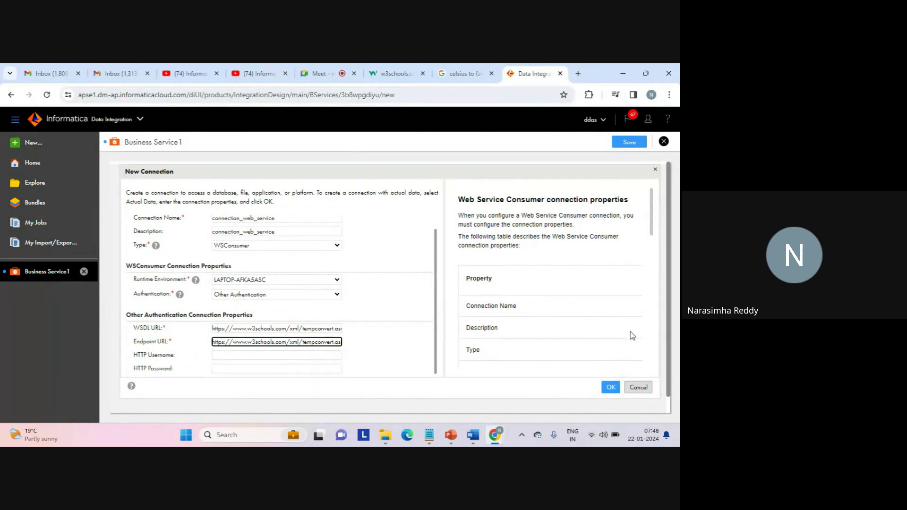
{"action": "left_click", "coordinate": [611, 388]}
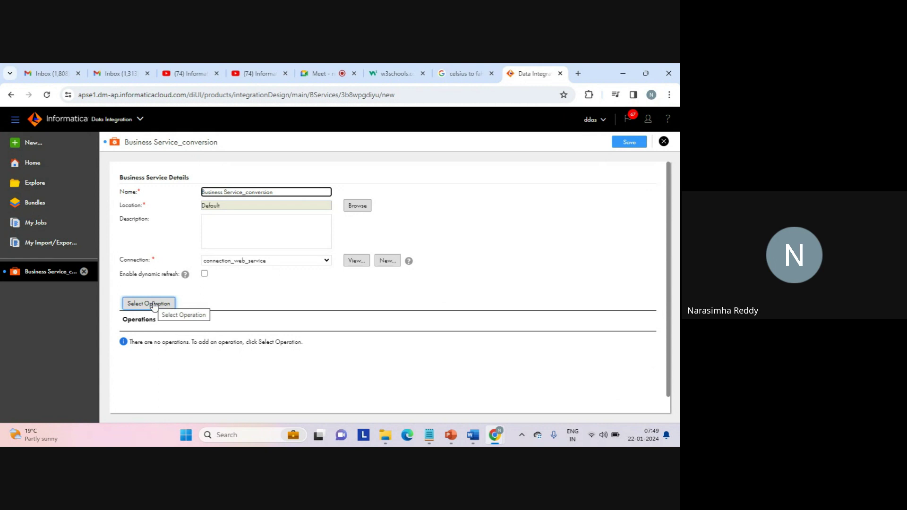
Open the Source Operation choices after locating CelsiusToFahrenheit in the tempconvert WSDL.
{"action": "left_click", "coordinate": [153, 303]}
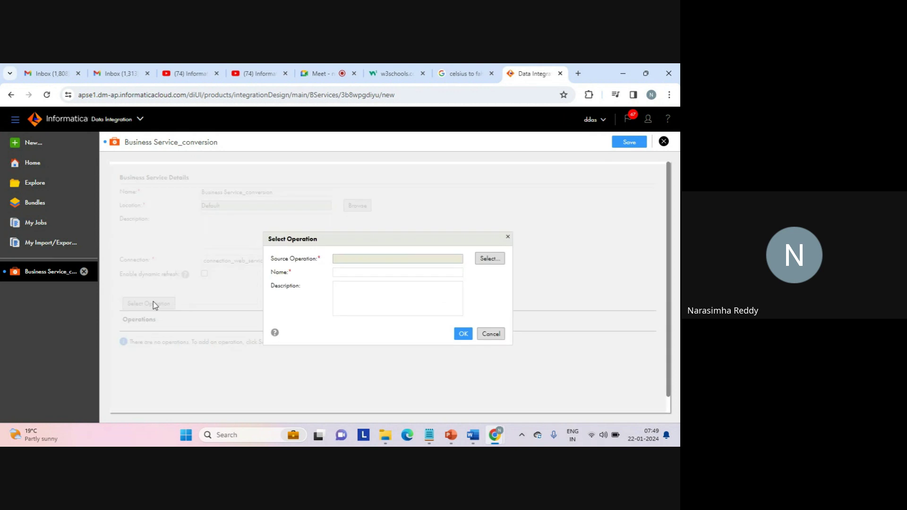
{"action": "left_click", "coordinate": [489, 259]}
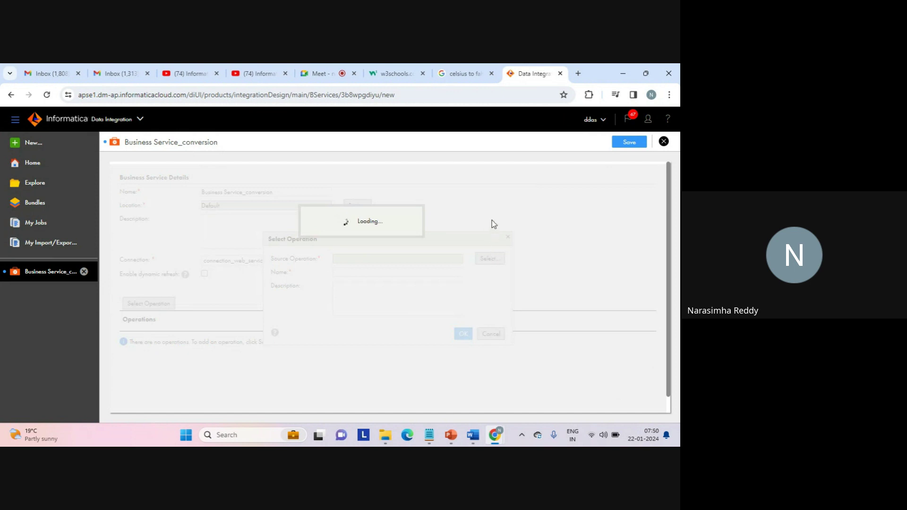
{"action": "left_click", "coordinate": [403, 80]}
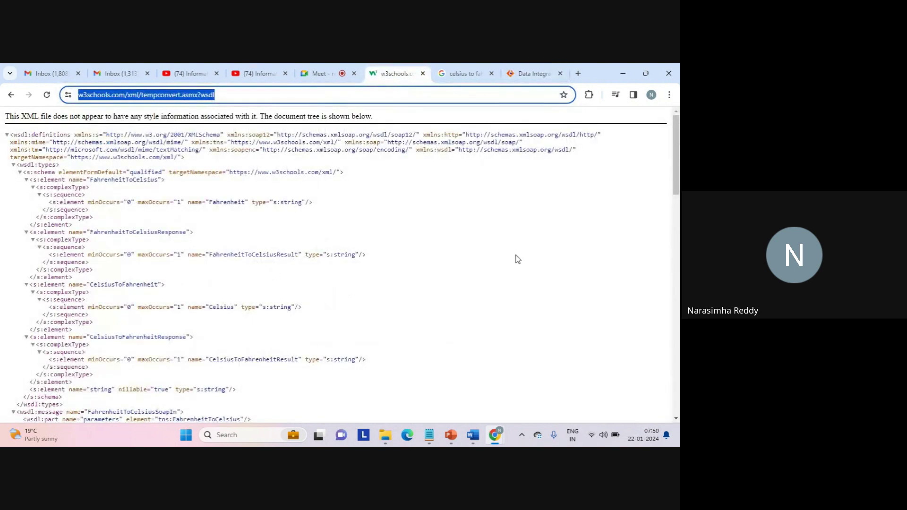
{"action": "left_click_drag", "start_coordinate": [678, 154], "coordinate": [677, 179]}
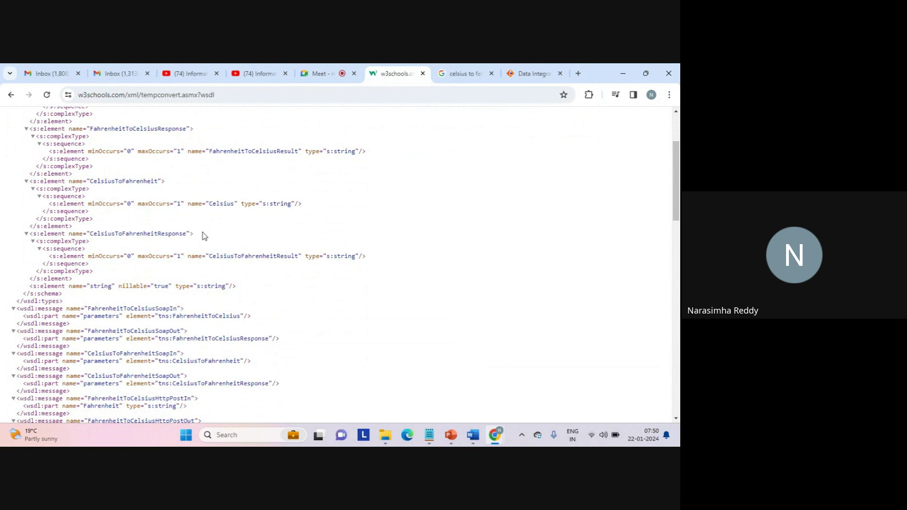
{"action": "double_click", "coordinate": [134, 179]}
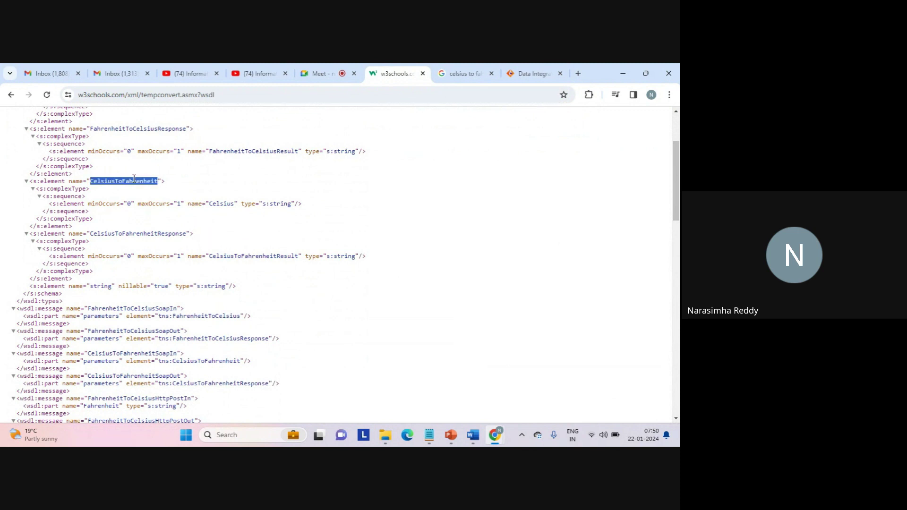
{"action": "key", "text": "alt+Tab"}
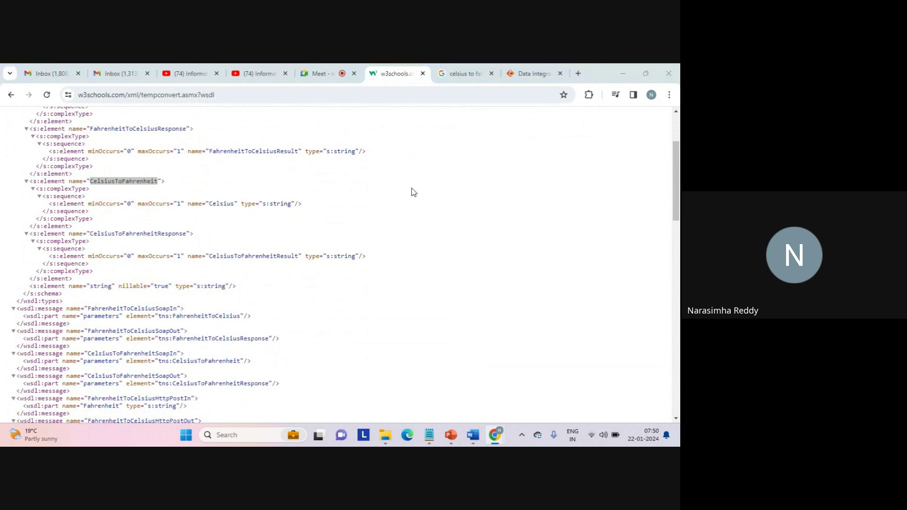
{"action": "key", "text": "alt+Tab"}
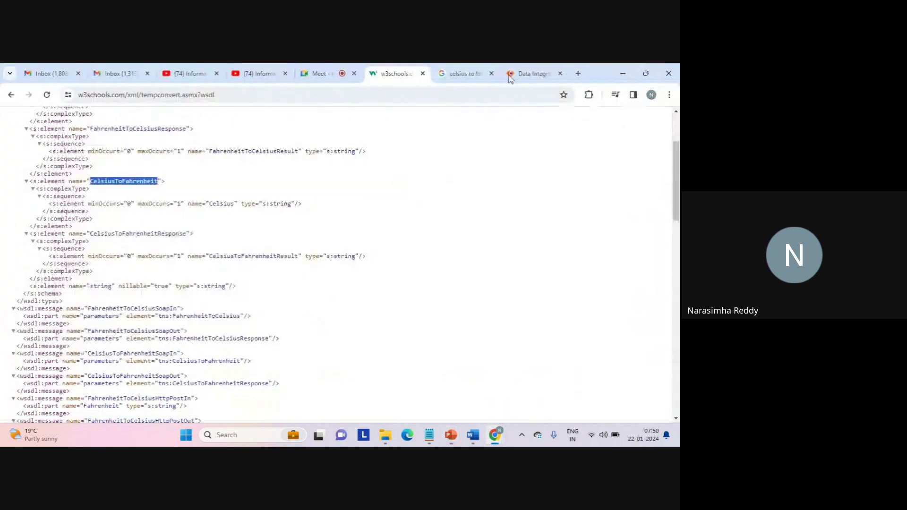
{"action": "left_click", "coordinate": [530, 73]}
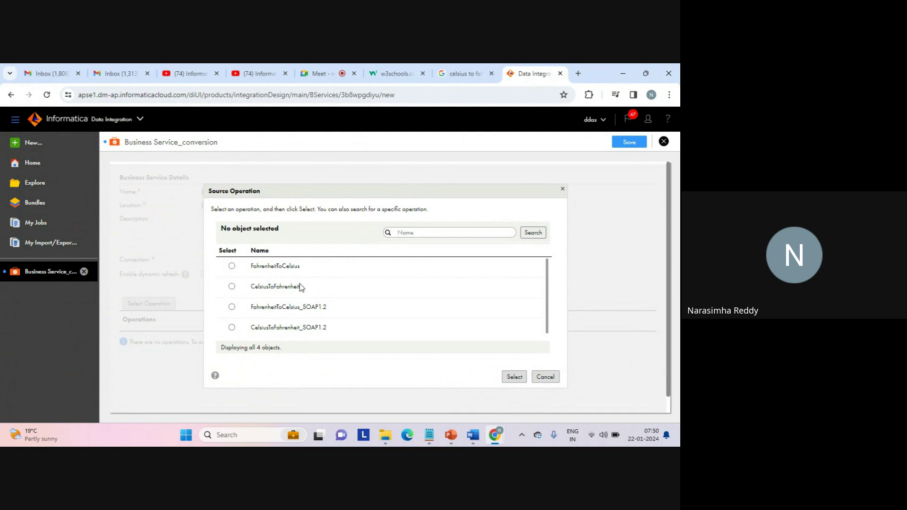
Pick FahrenheitToCelsius as the source operation and add it to the business service.
{"action": "left_click", "coordinate": [232, 267]}
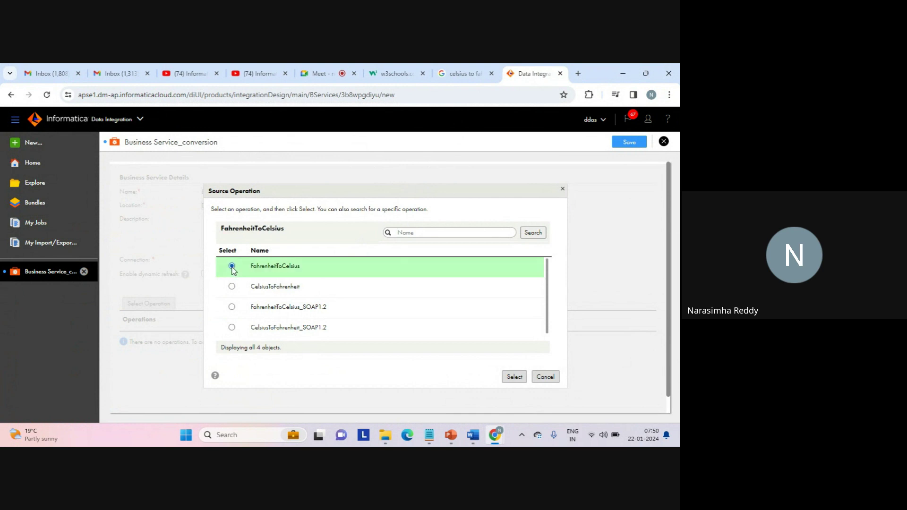
{"action": "left_click", "coordinate": [514, 377]}
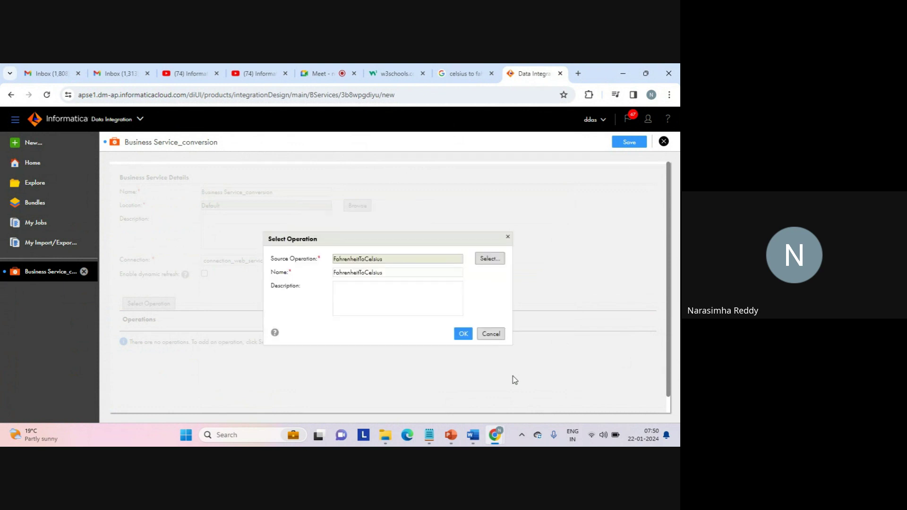
{"action": "left_click", "coordinate": [463, 335]}
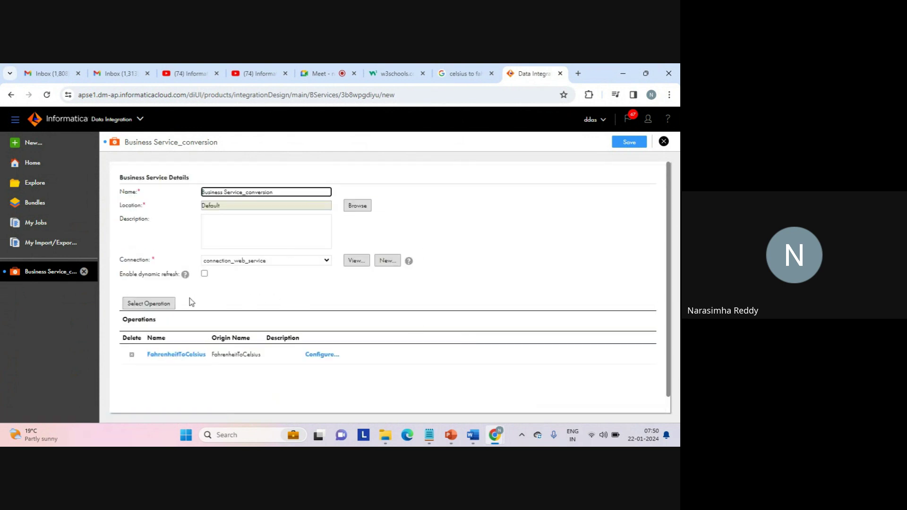
Add CelsiusToFahrenheit from the source operations list as a second operation.
{"action": "left_click", "coordinate": [156, 305]}
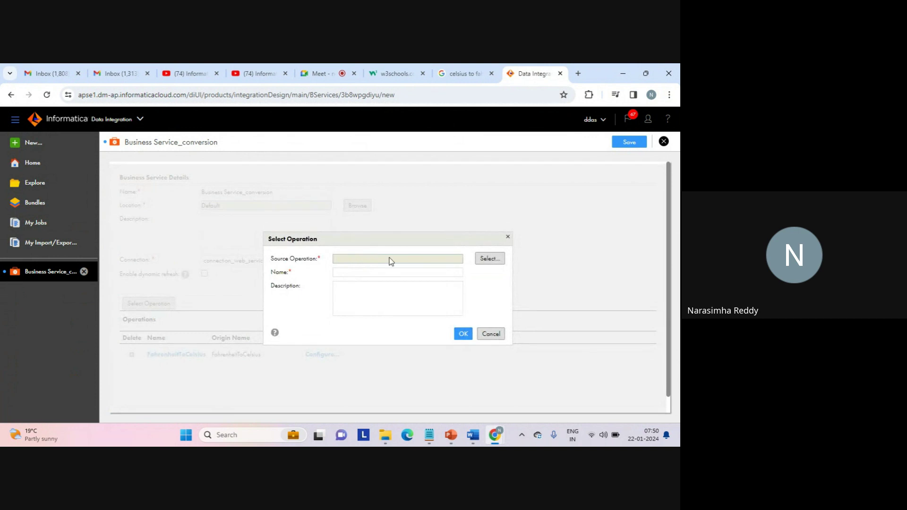
{"action": "left_click", "coordinate": [488, 259]}
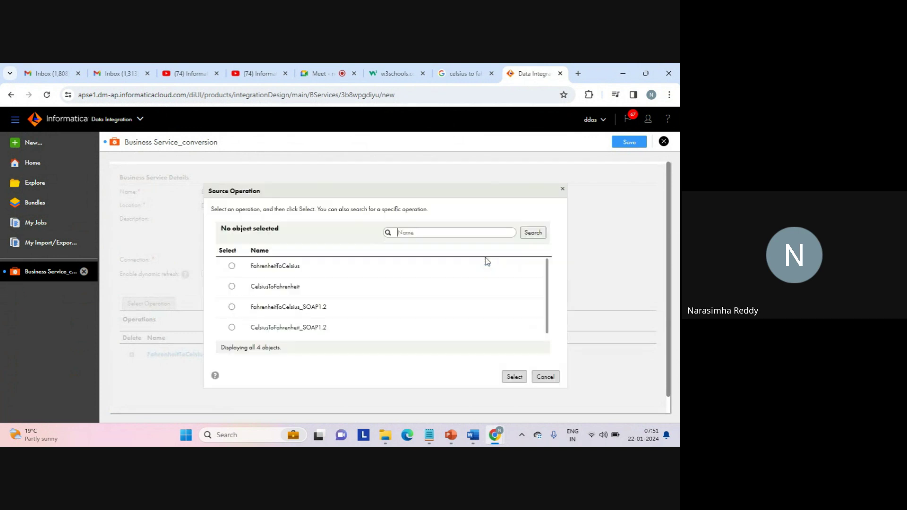
{"action": "left_click", "coordinate": [232, 285]}
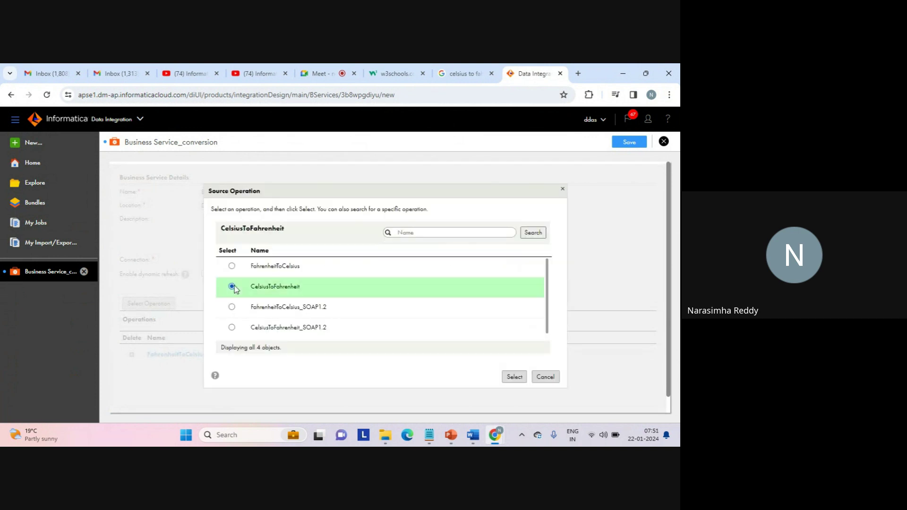
{"action": "left_click", "coordinate": [513, 377]}
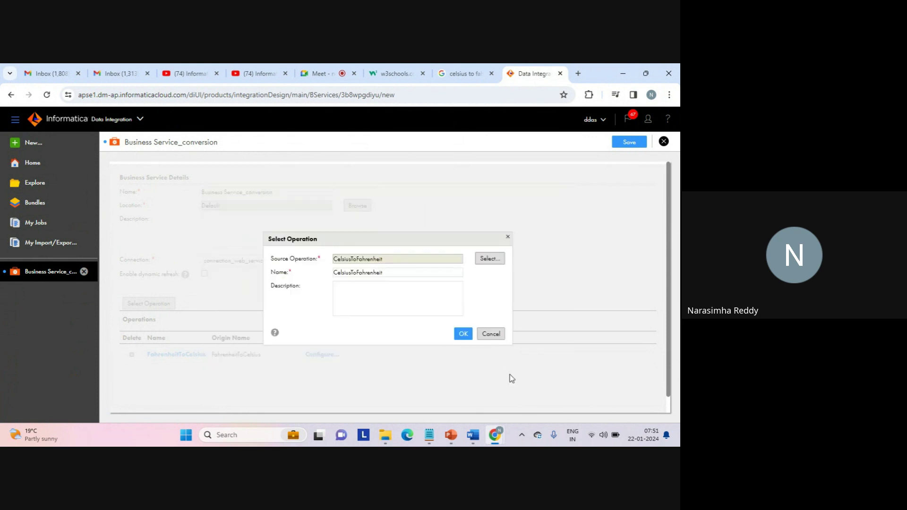
{"action": "left_click", "coordinate": [463, 334]}
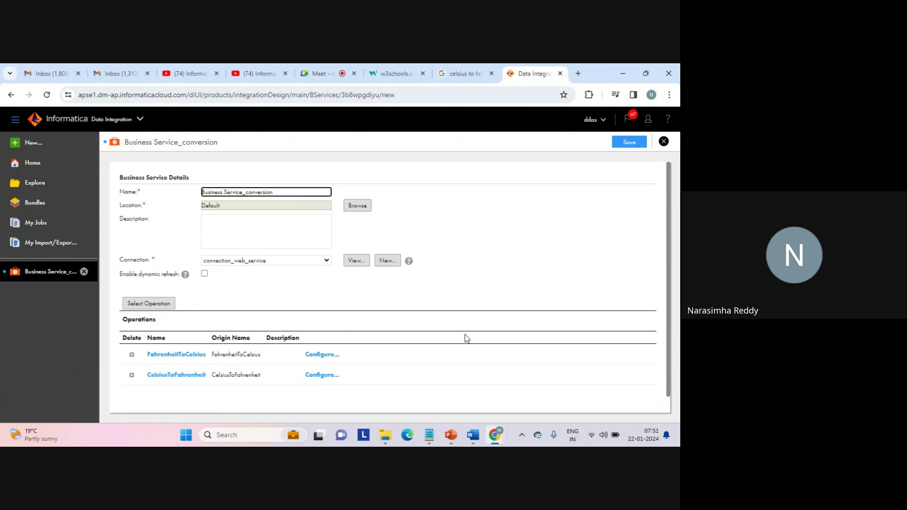
Save Business Service_conversion, then close it to return to the Data Integration Home page.
{"action": "left_click", "coordinate": [628, 143]}
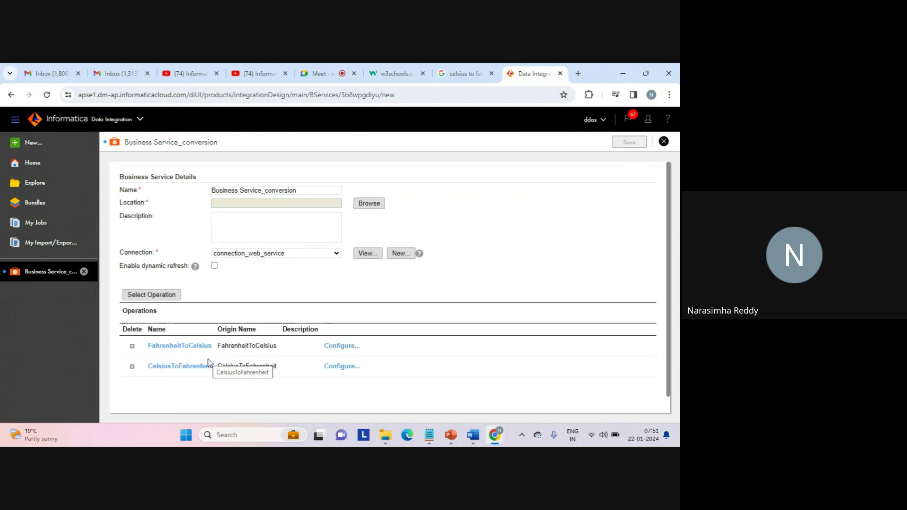
{"action": "left_click", "coordinate": [664, 142]}
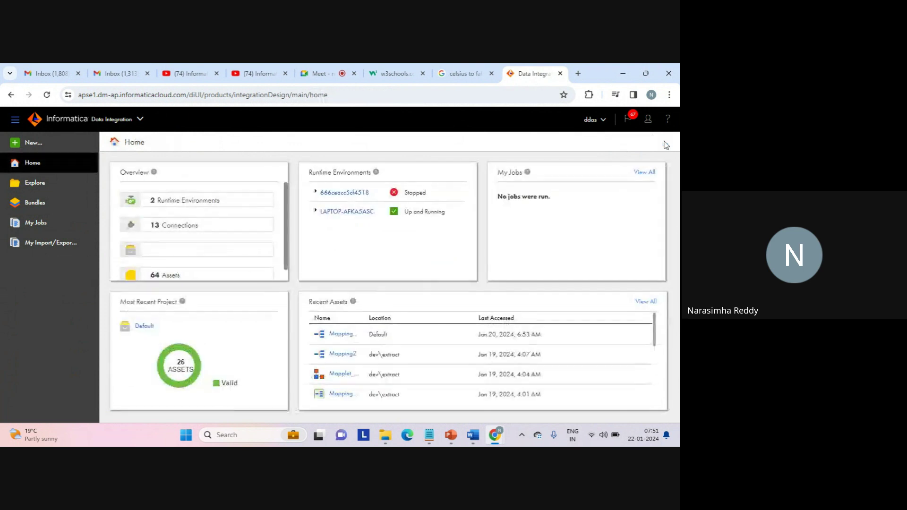
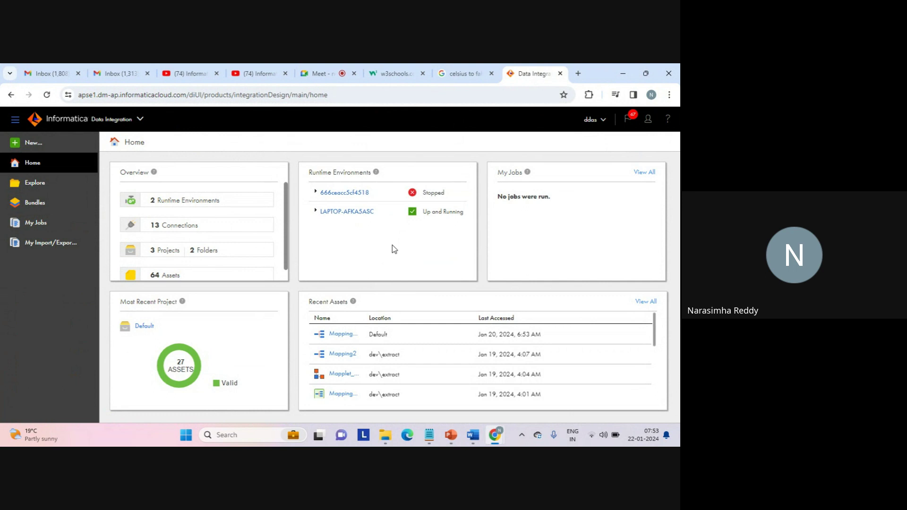
Create a new Mapping asset, opening Mapping4 with a default Source and Target.
{"action": "left_click", "coordinate": [34, 143]}
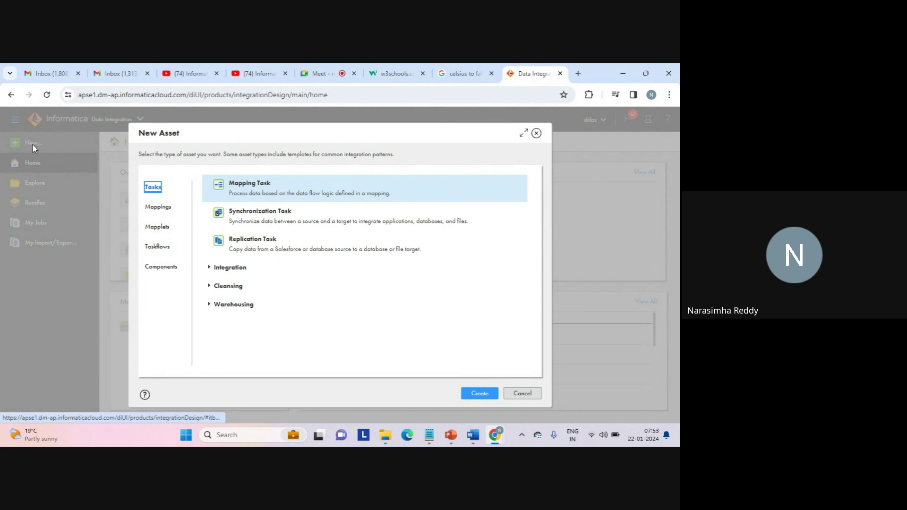
{"action": "left_click", "coordinate": [157, 215]}
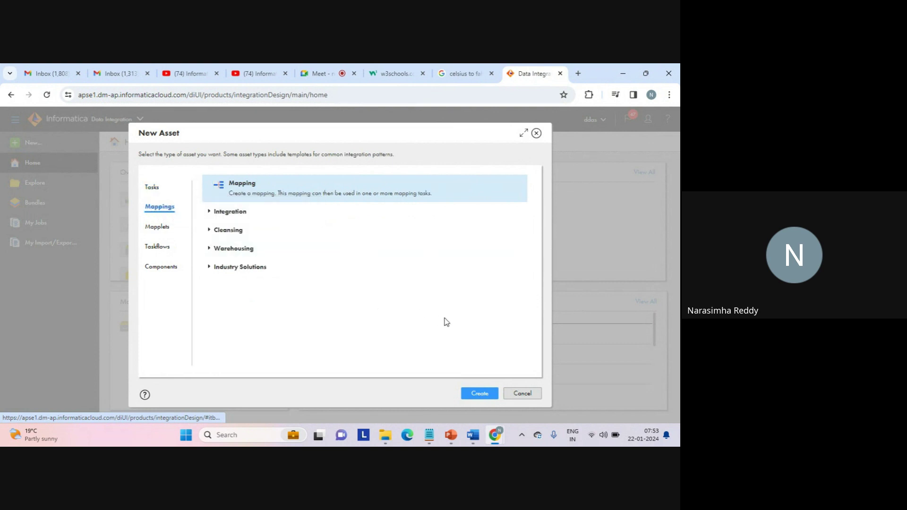
{"action": "left_click", "coordinate": [477, 395]}
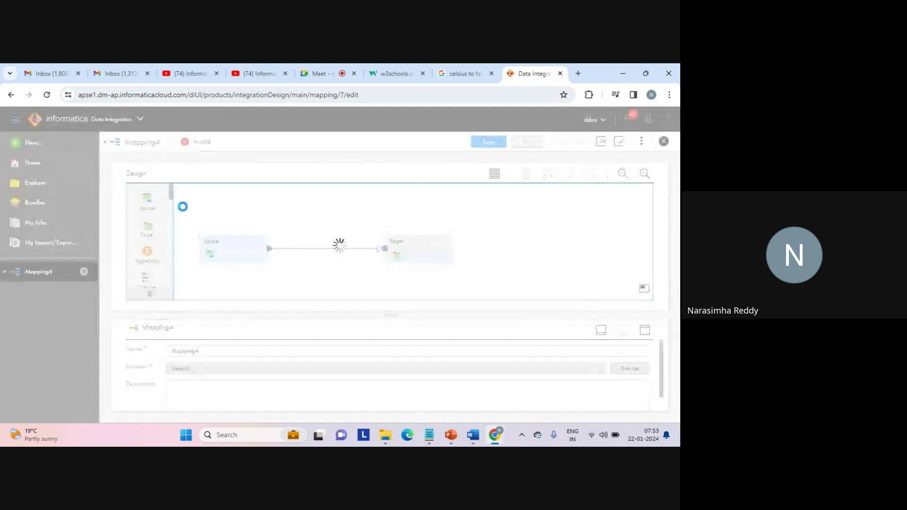
Place a Web Services transformation between Source and Target and maximize its properties.
{"action": "left_click_drag", "start_coordinate": [171, 193], "coordinate": [174, 295]}
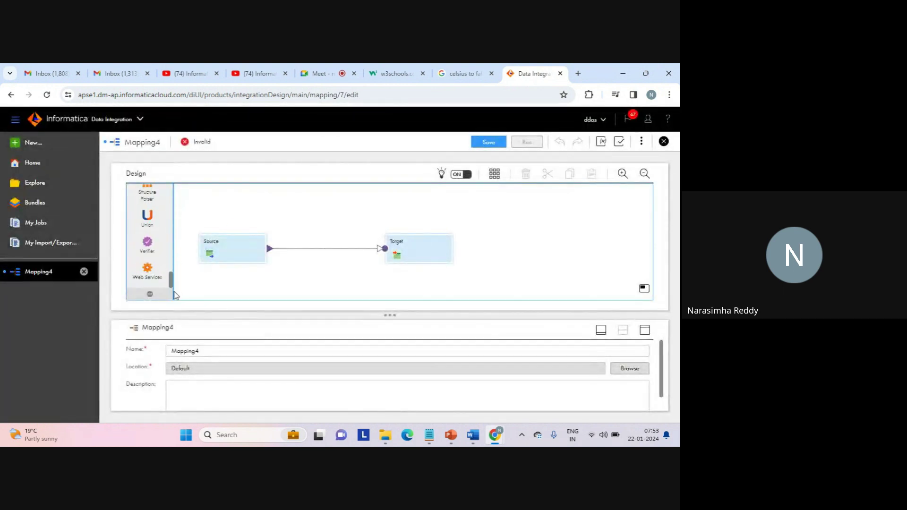
{"action": "left_click_drag", "start_coordinate": [147, 267], "coordinate": [286, 246]}
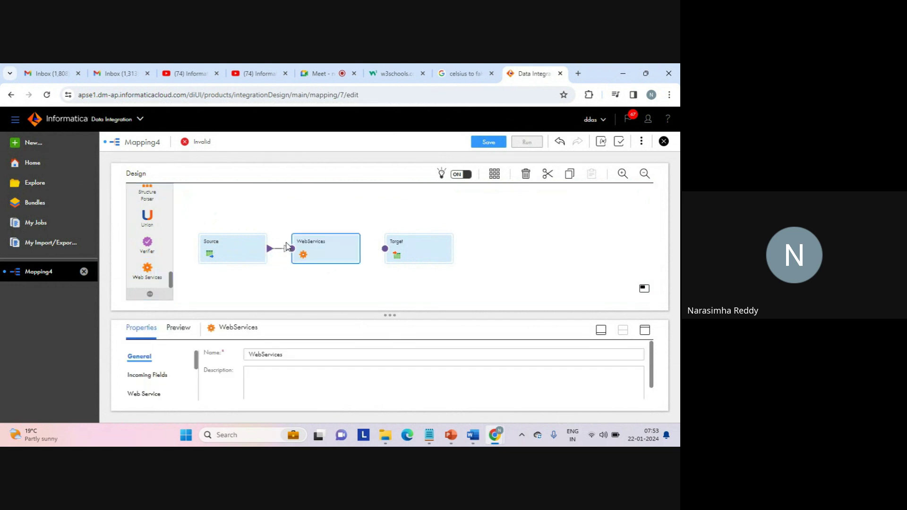
{"action": "left_click", "coordinate": [231, 249]}
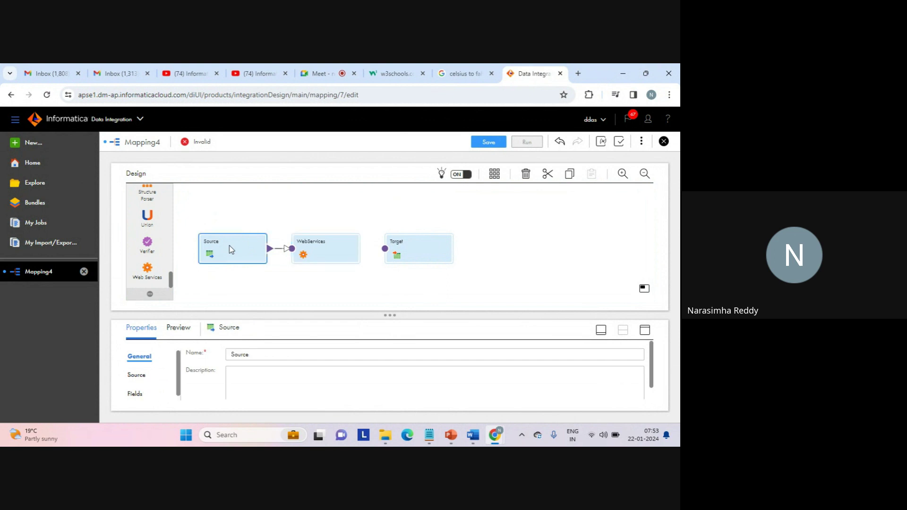
{"action": "left_click", "coordinate": [330, 243]}
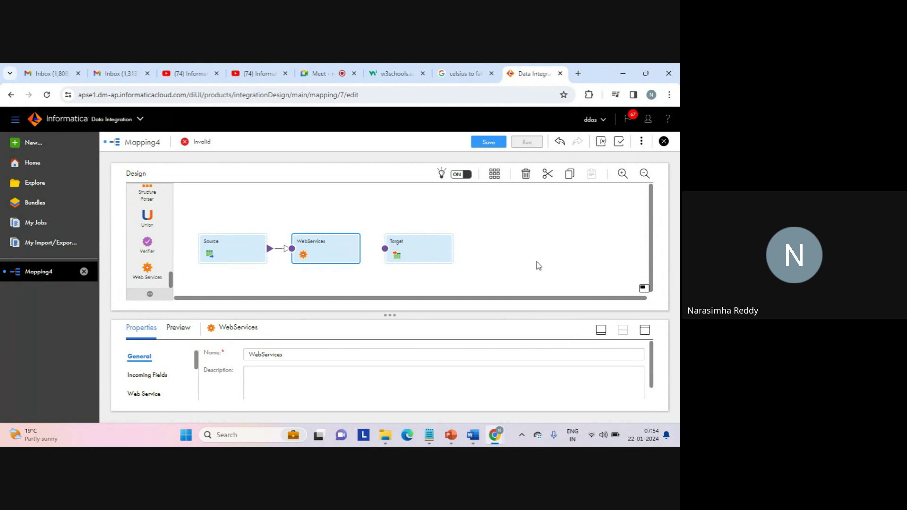
{"action": "left_click", "coordinate": [646, 333]}
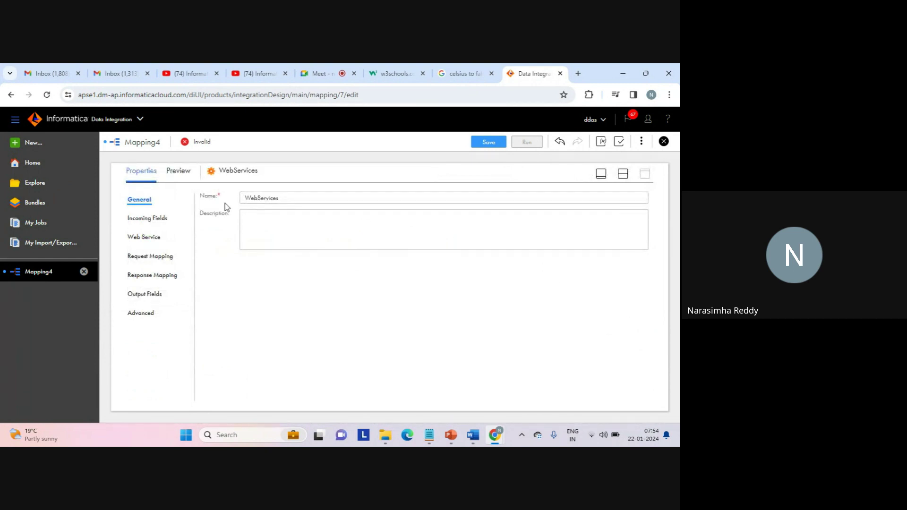
Show the WebServices Web Service settings and browse all projects for a business service.
{"action": "left_click", "coordinate": [157, 220]}
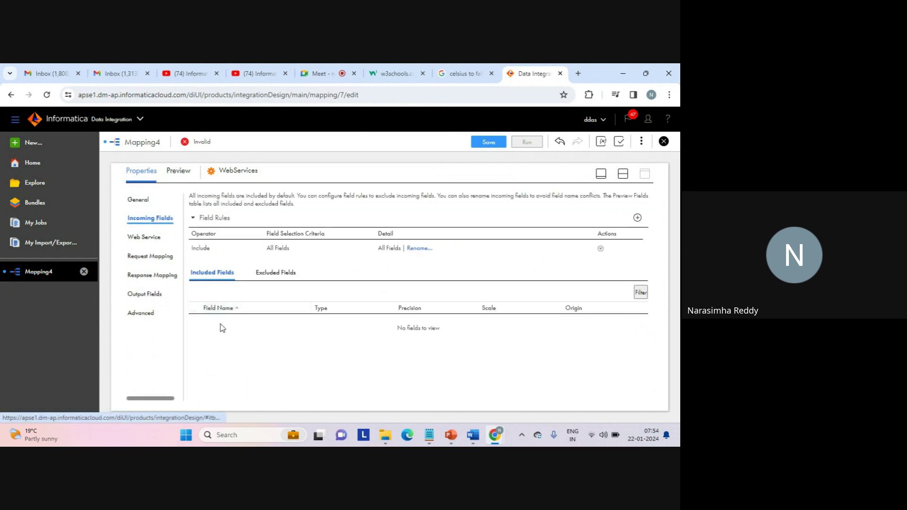
{"action": "left_click", "coordinate": [152, 239]}
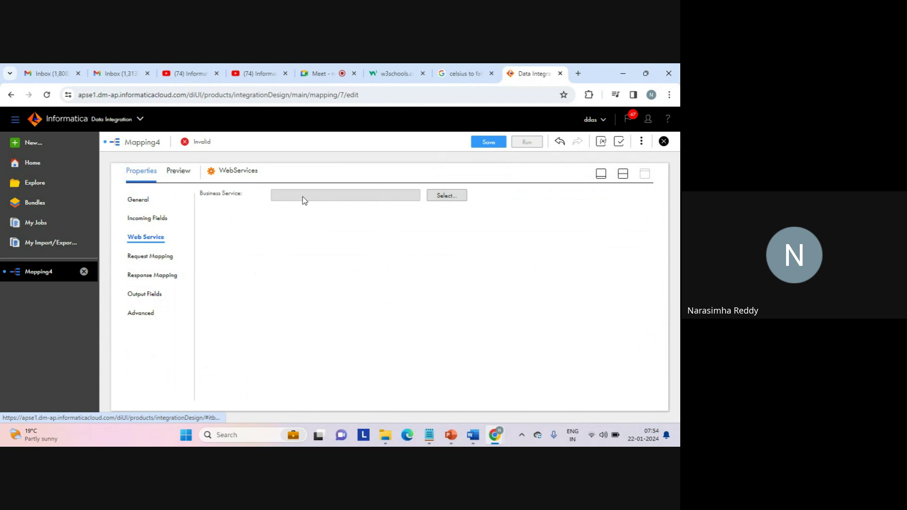
{"action": "left_click_drag", "start_coordinate": [200, 193], "coordinate": [248, 198]}
{"action": "left_click", "coordinate": [250, 199]}
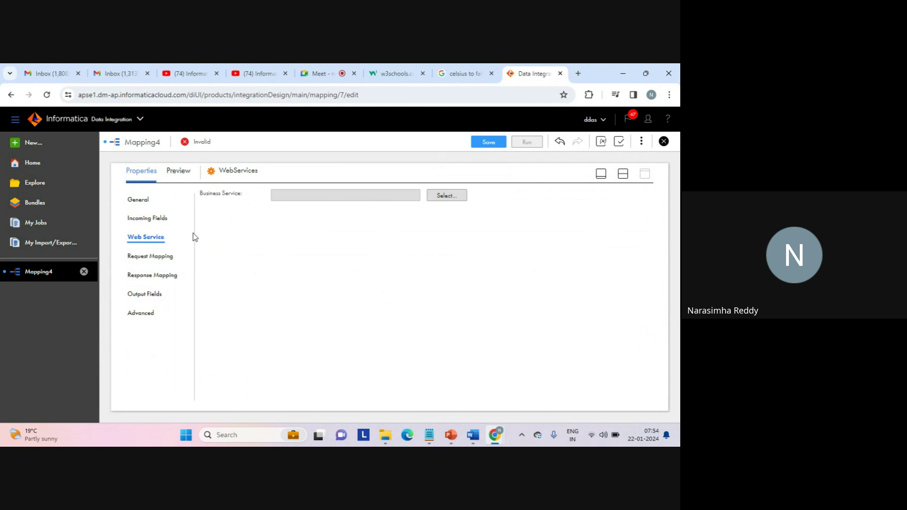
{"action": "left_click", "coordinate": [446, 196]}
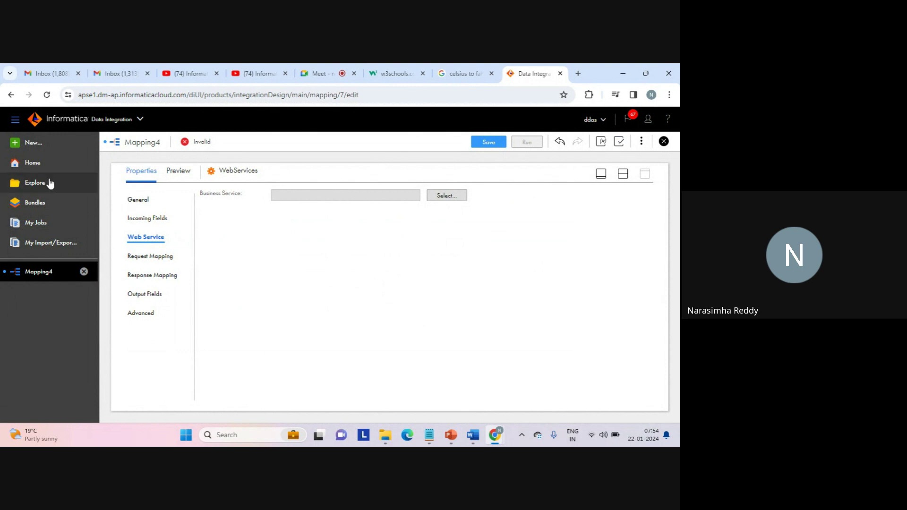
{"action": "left_click", "coordinate": [32, 184]}
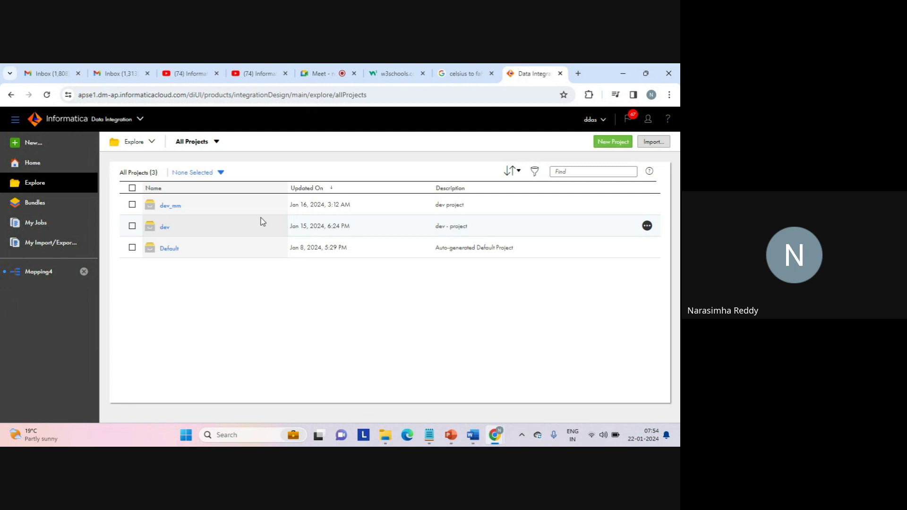
{"action": "left_click", "coordinate": [166, 229]}
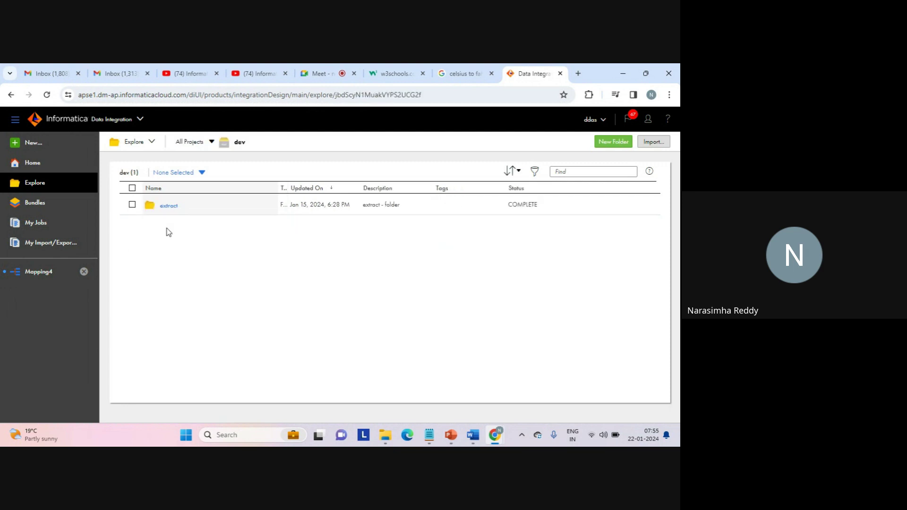
{"action": "left_click", "coordinate": [169, 207]}
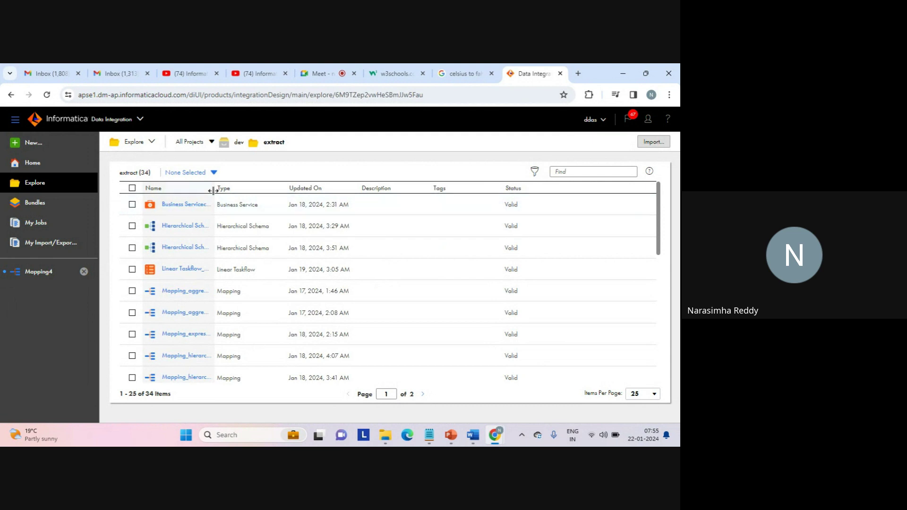
{"action": "left_click_drag", "start_coordinate": [214, 190], "coordinate": [278, 182]}
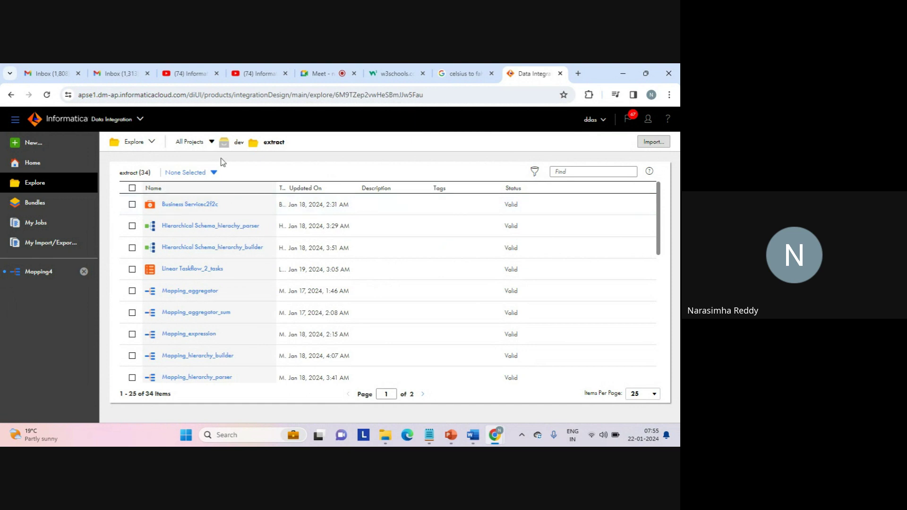
{"action": "left_click", "coordinate": [195, 145]}
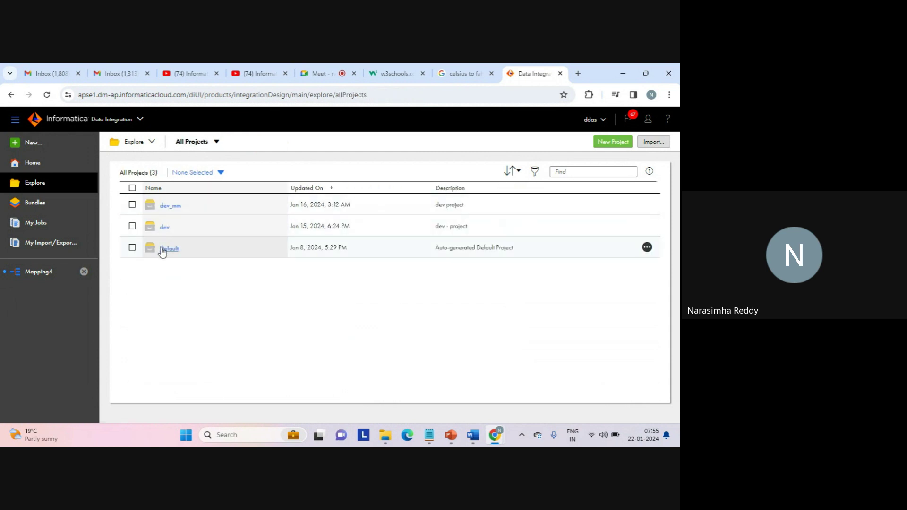
{"action": "left_click", "coordinate": [165, 249]}
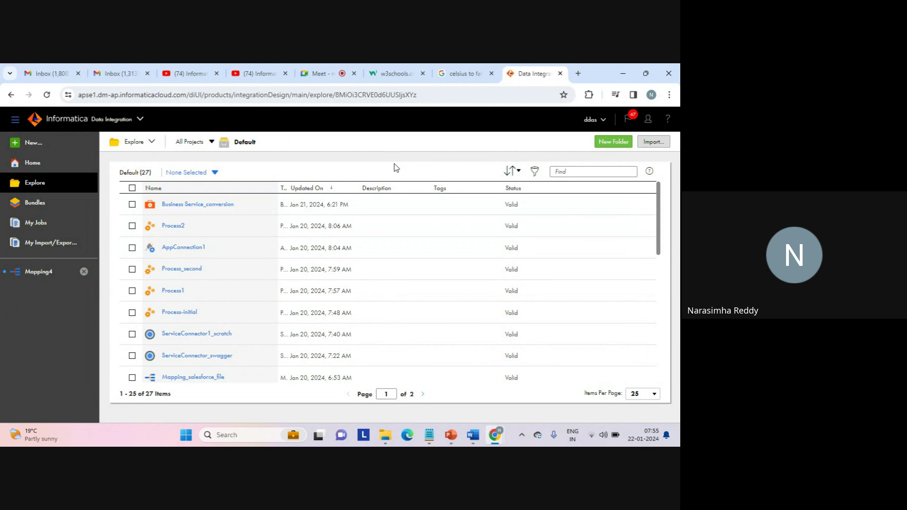
{"action": "left_click", "coordinate": [42, 271]}
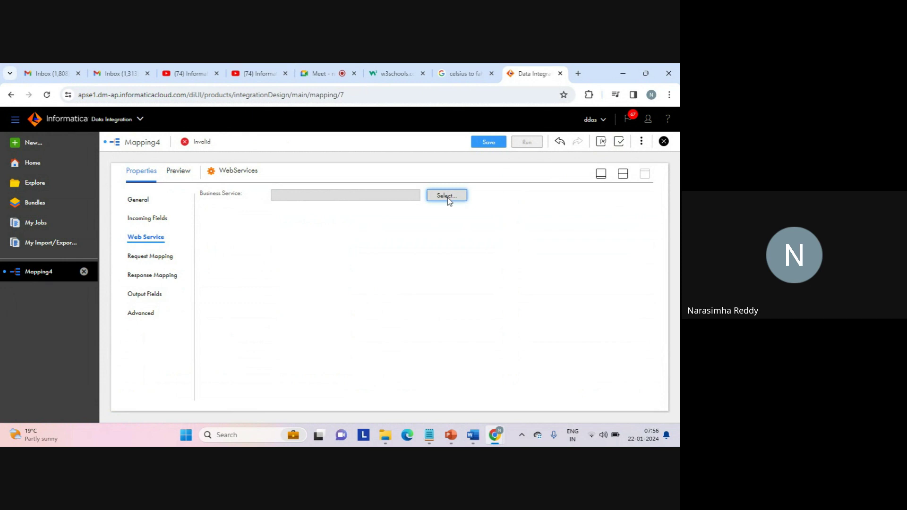
Choose Business Service_conversion from the Default project as the transformation's business service.
{"action": "left_click", "coordinate": [447, 197]}
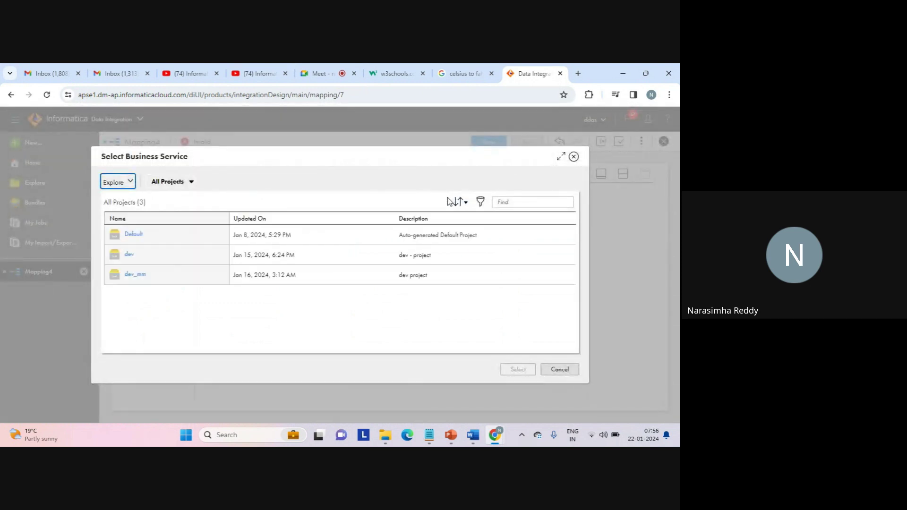
{"action": "double_click", "coordinate": [232, 235]}
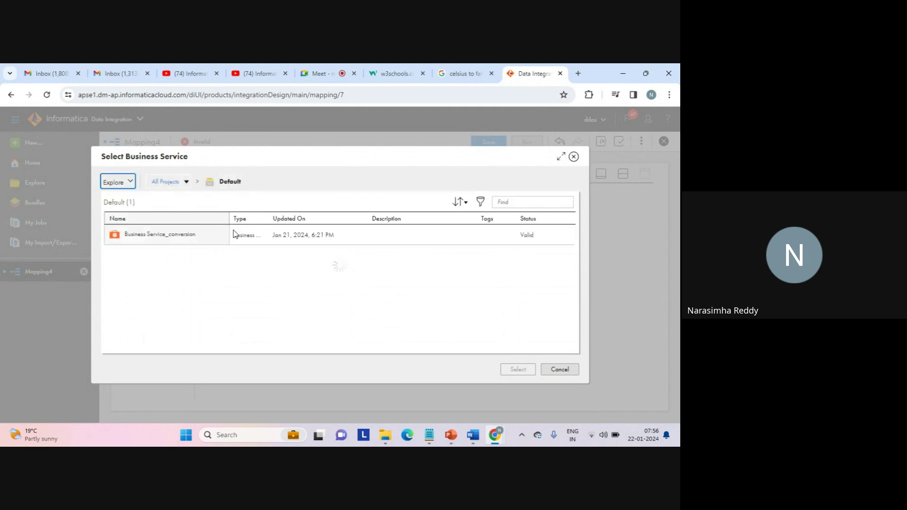
{"action": "left_click", "coordinate": [180, 237]}
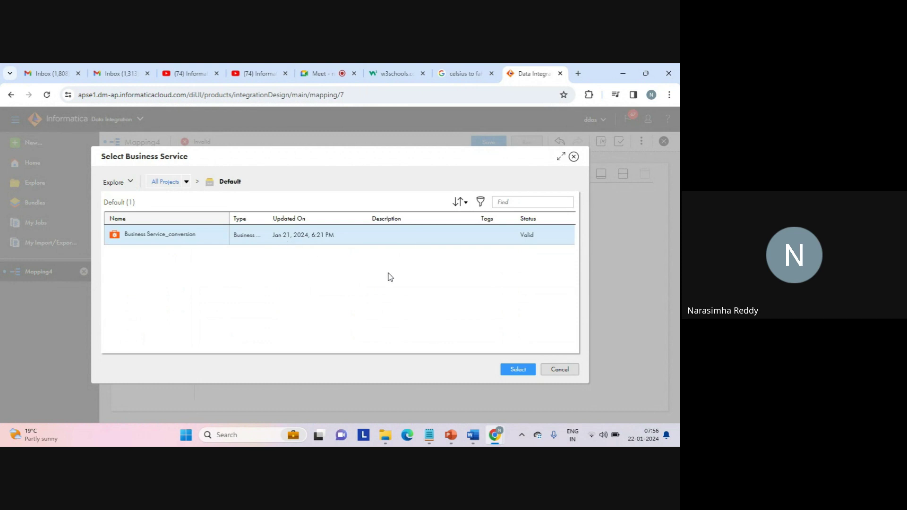
{"action": "left_click", "coordinate": [517, 369]}
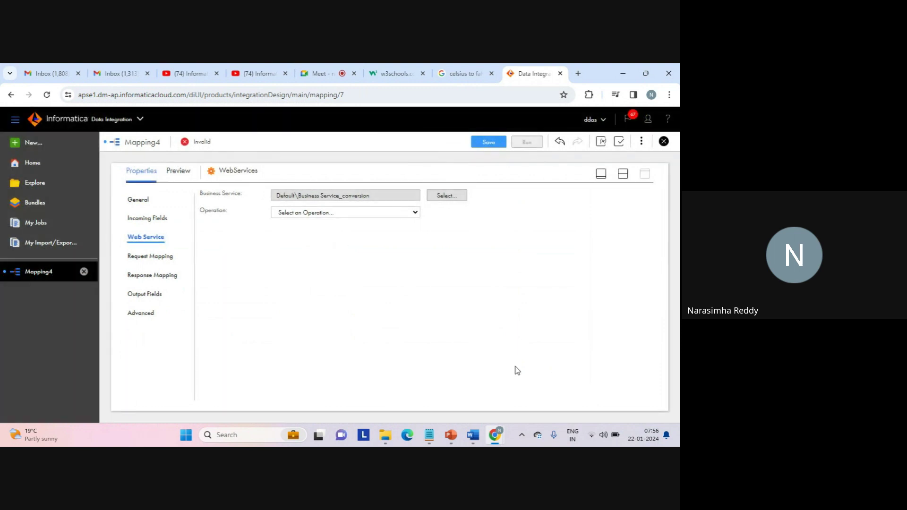
Set the operation to FahrenheitToCelsius and view the Request Mapping page.
{"action": "left_click", "coordinate": [414, 213]}
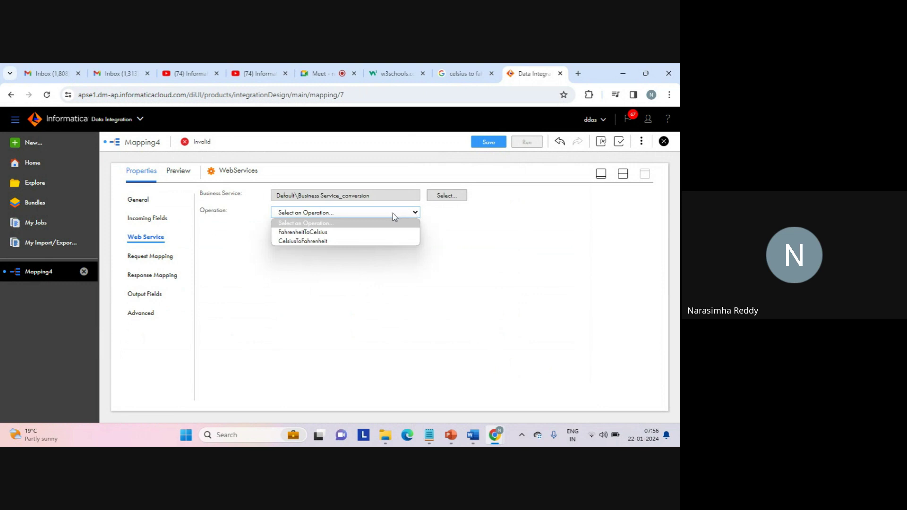
{"action": "left_click", "coordinate": [309, 233]}
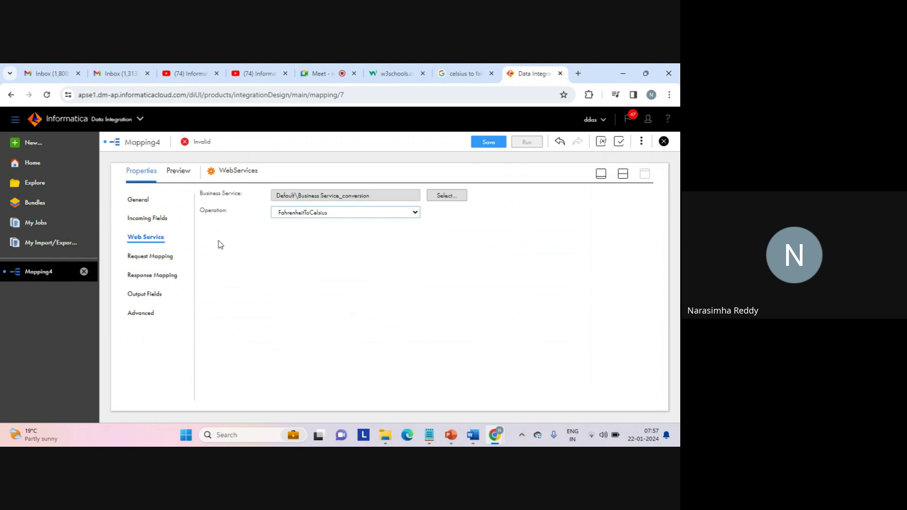
{"action": "left_click", "coordinate": [160, 259]}
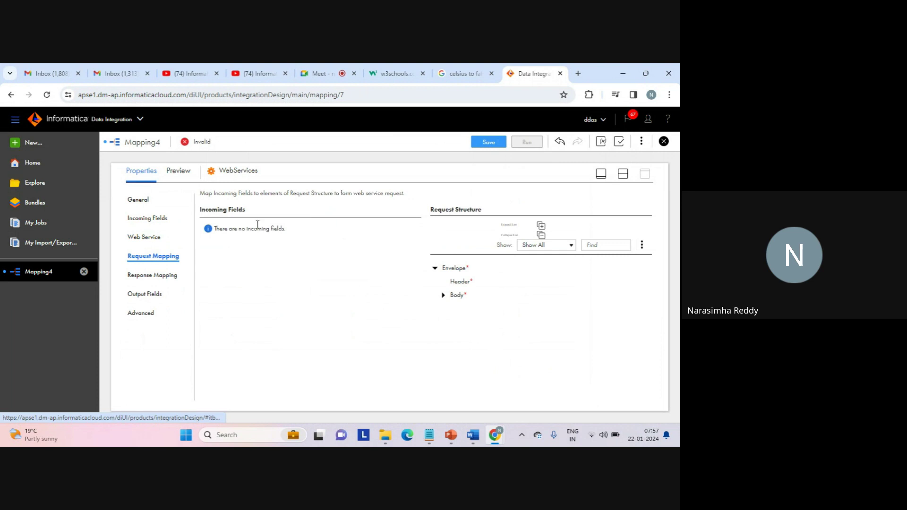
Expand the request's Body and FahrenheitToCelsius nodes, then reselect Source on Mapping4's canvas.
{"action": "left_click", "coordinate": [442, 295]}
{"action": "left_click", "coordinate": [450, 309]}
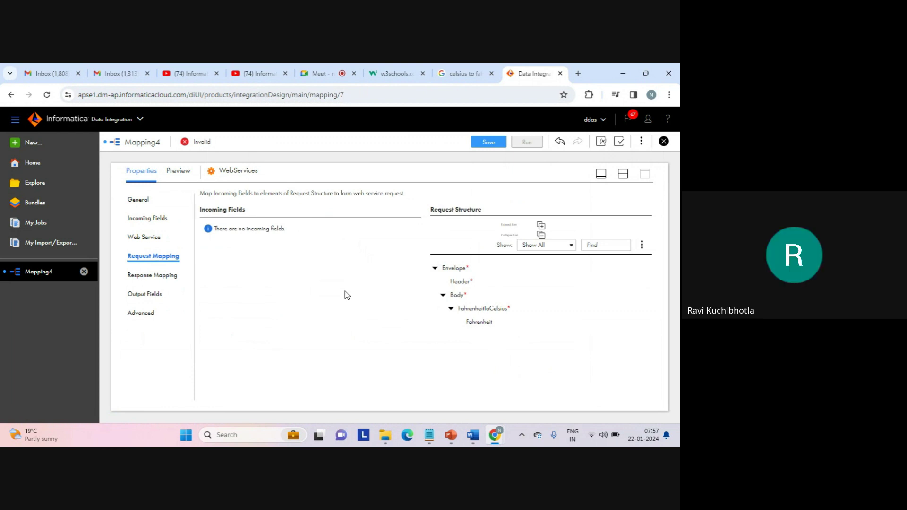
{"action": "left_click", "coordinate": [326, 75]}
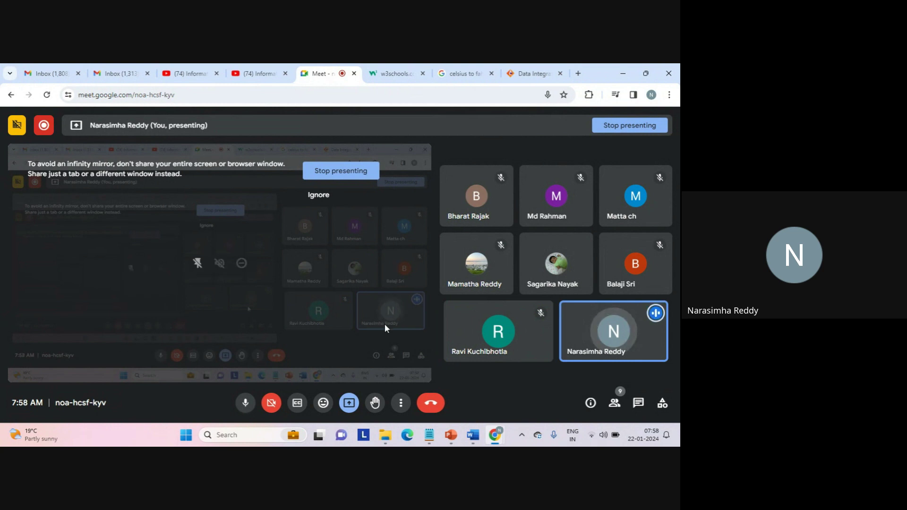
{"action": "mouse_move", "coordinate": [494, 434]}
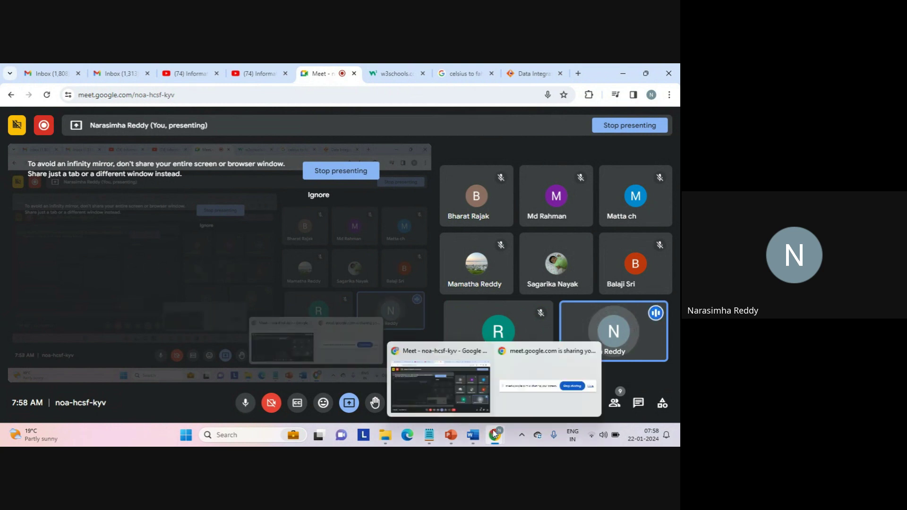
{"action": "left_click", "coordinate": [531, 73]}
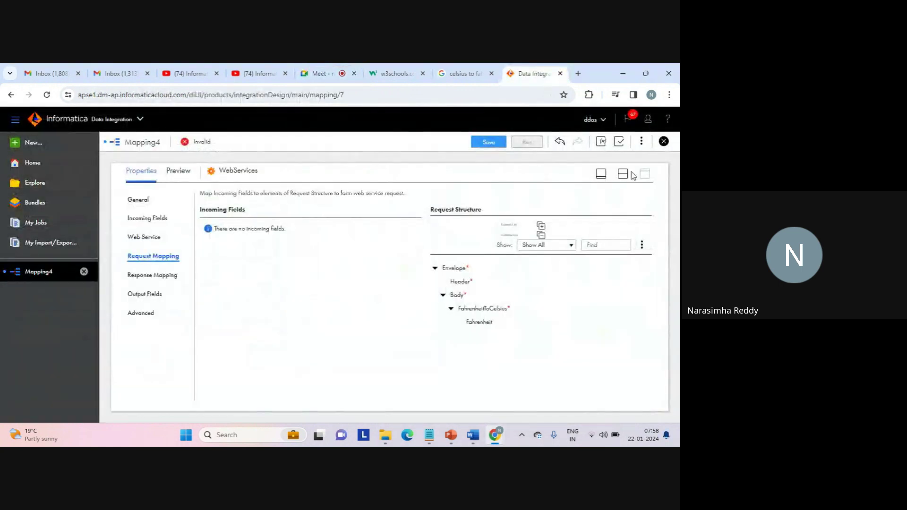
{"action": "left_click", "coordinate": [623, 175]}
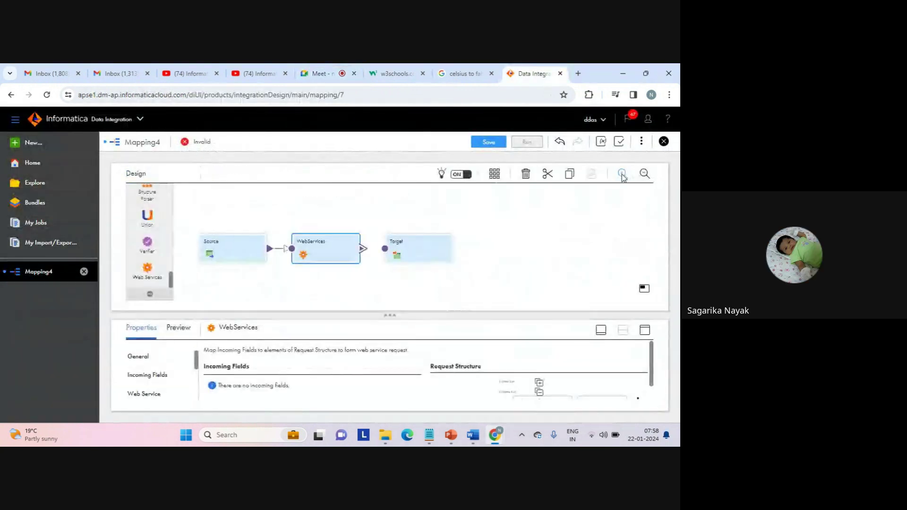
{"action": "left_click", "coordinate": [234, 250]}
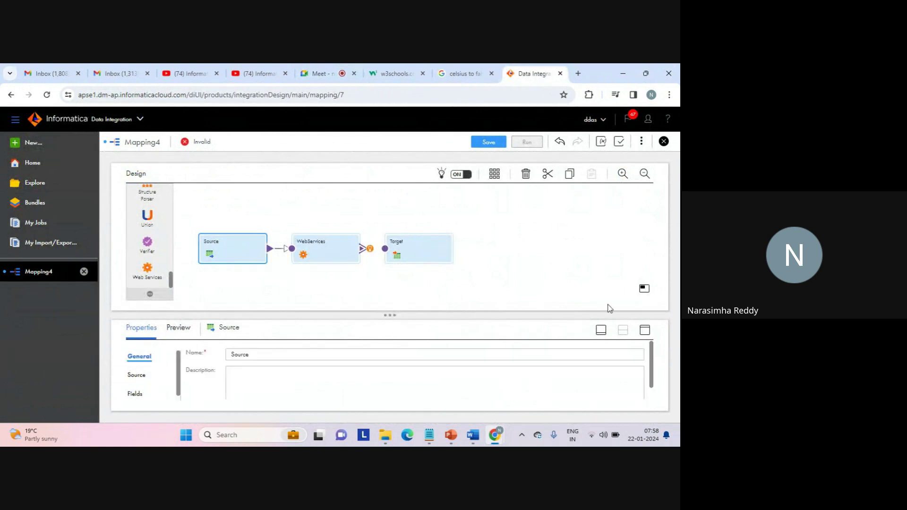
Show the Source tab's empty connection settings full-size, then bring File Explorer forward.
{"action": "left_click", "coordinate": [644, 330]}
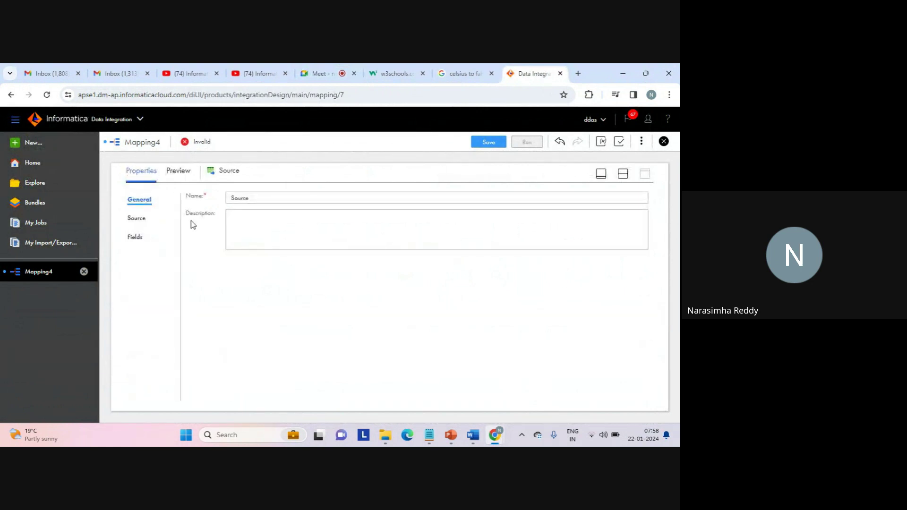
{"action": "left_click", "coordinate": [138, 217]}
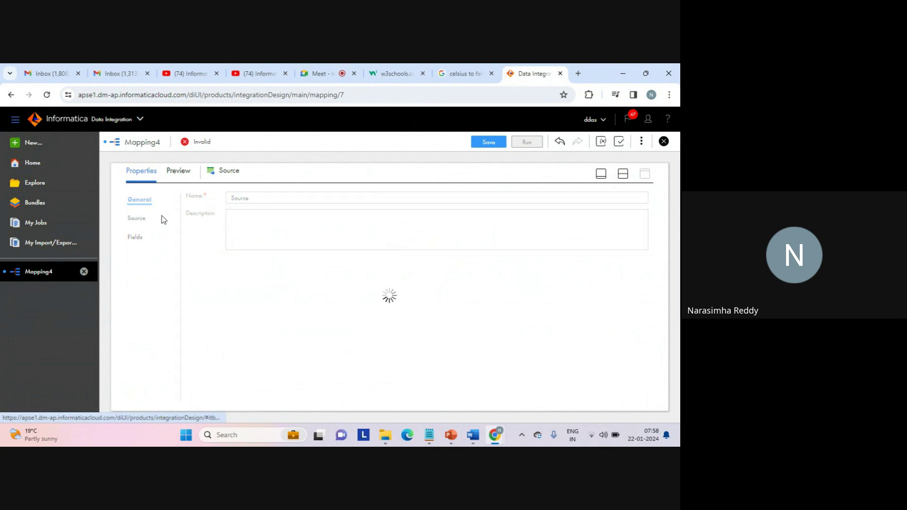
{"action": "left_click", "coordinate": [293, 293]}
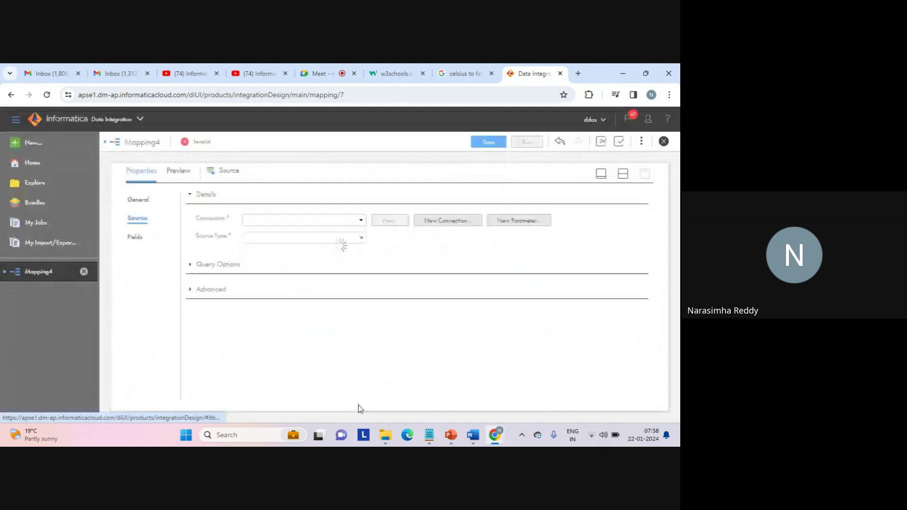
{"action": "left_click", "coordinate": [384, 433]}
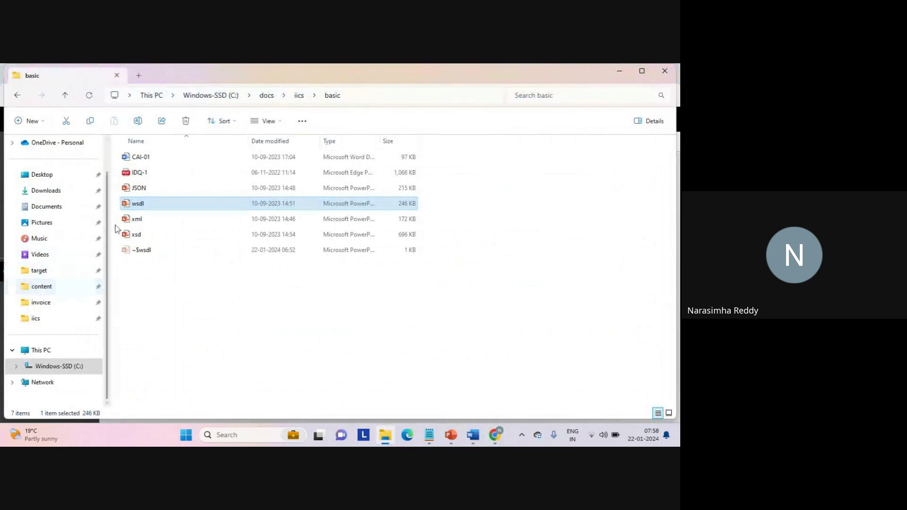
Browse drive C: to the source folder and open the seq_1 text document.
{"action": "left_click", "coordinate": [60, 368]}
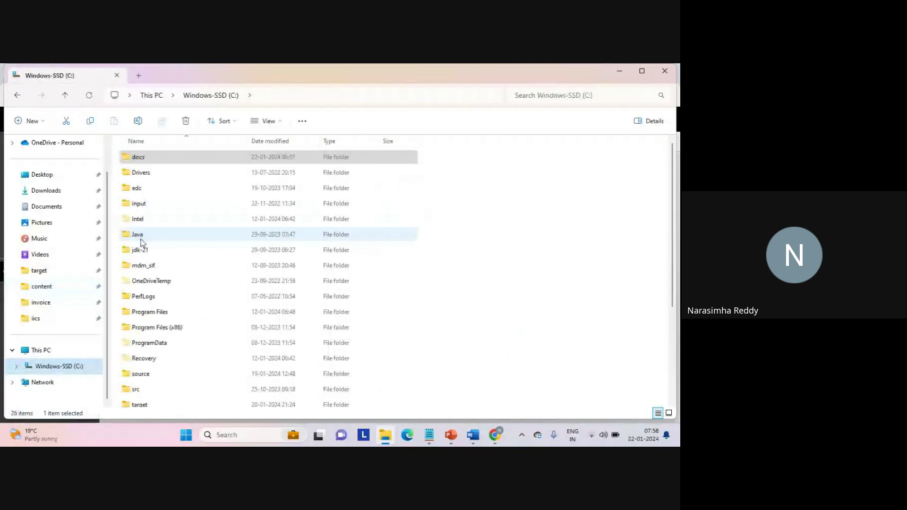
{"action": "key", "text": "s"}
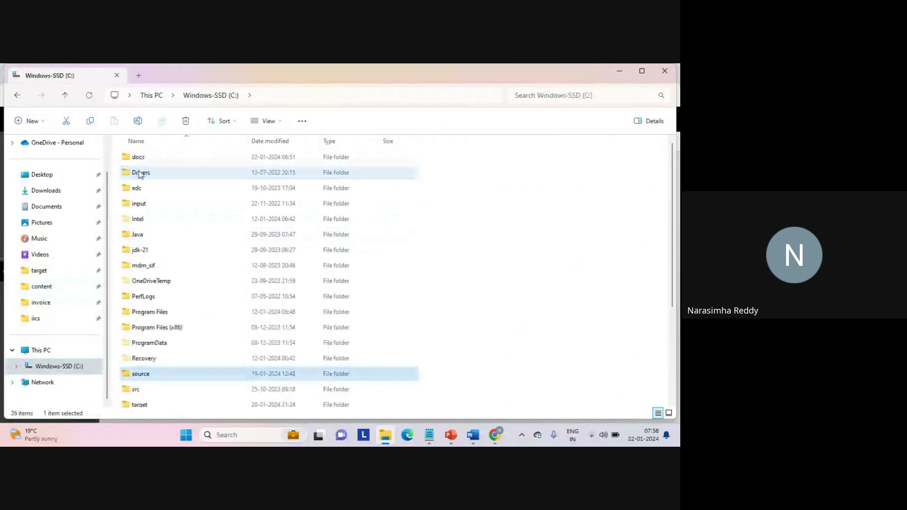
{"action": "key", "text": "Return"}
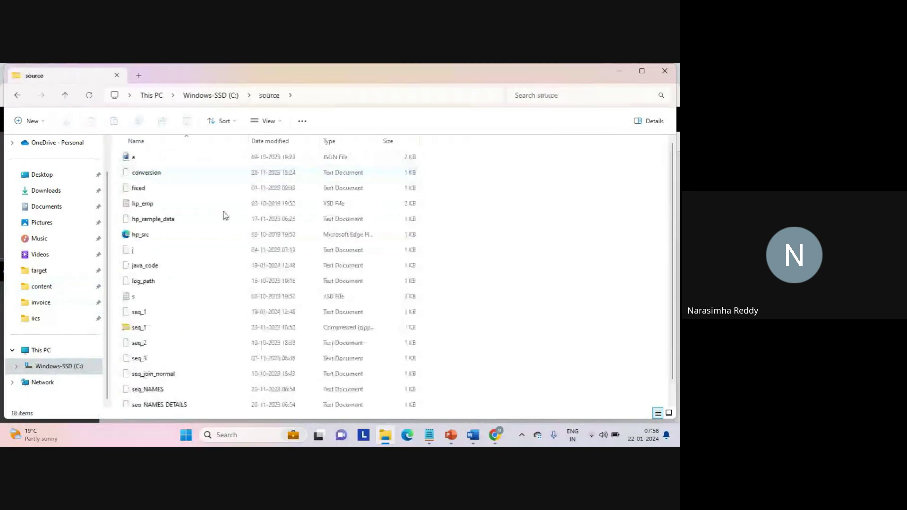
{"action": "left_click", "coordinate": [140, 311]}
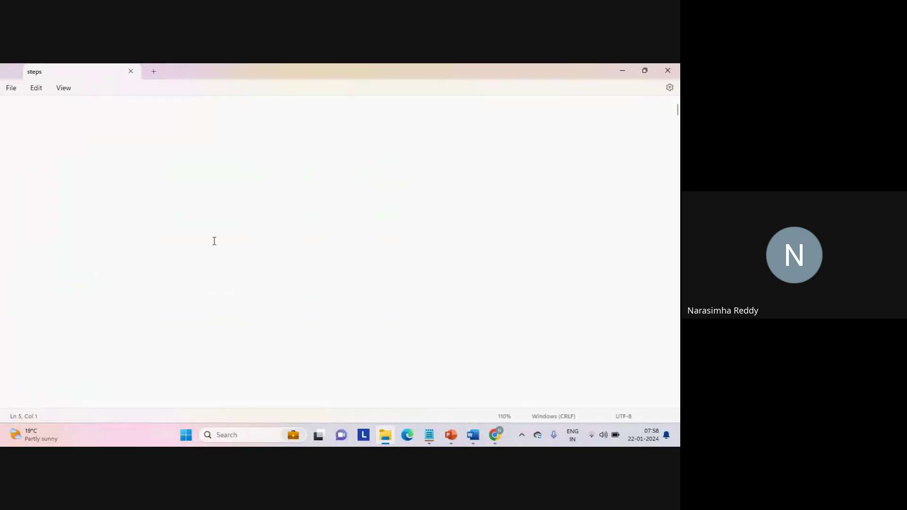
Delete the code lines below the c1,c2,c3 CSV rows in seq_1.
{"action": "left_click", "coordinate": [57, 275]}
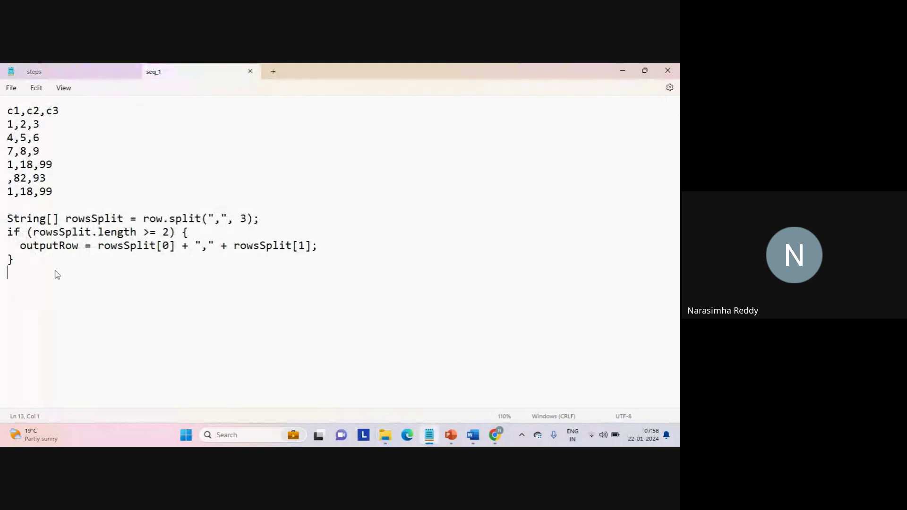
{"action": "left_click_drag", "start_coordinate": [56, 274], "coordinate": [2, 208]}
{"action": "key", "text": "BackSpace"}
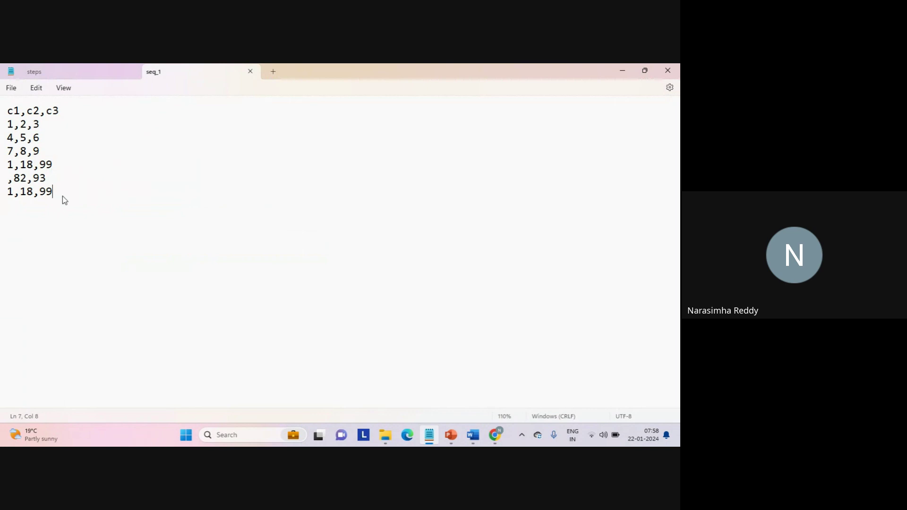
{"action": "left_click_drag", "start_coordinate": [61, 195], "coordinate": [6, 137]}
{"action": "left_click", "coordinate": [110, 178]}
{"action": "left_click_drag", "start_coordinate": [6, 124], "coordinate": [14, 125]}
Minimize Notepad and return to the Informatica browser window.
{"action": "left_click", "coordinate": [622, 73]}
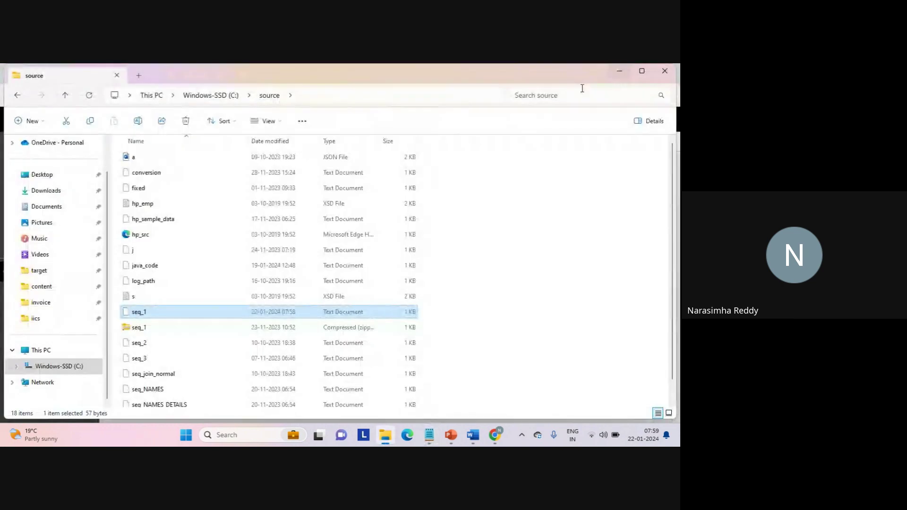
{"action": "mouse_move", "coordinate": [495, 435]}
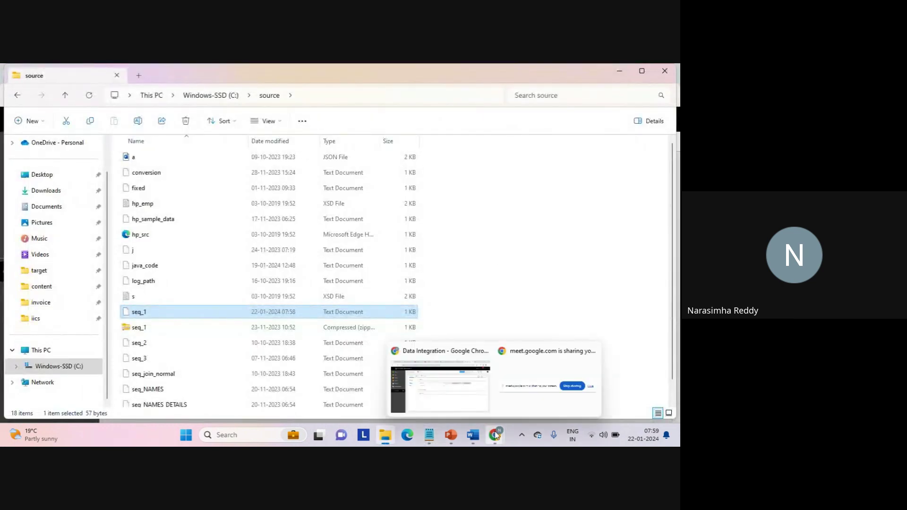
{"action": "left_click", "coordinate": [446, 392]}
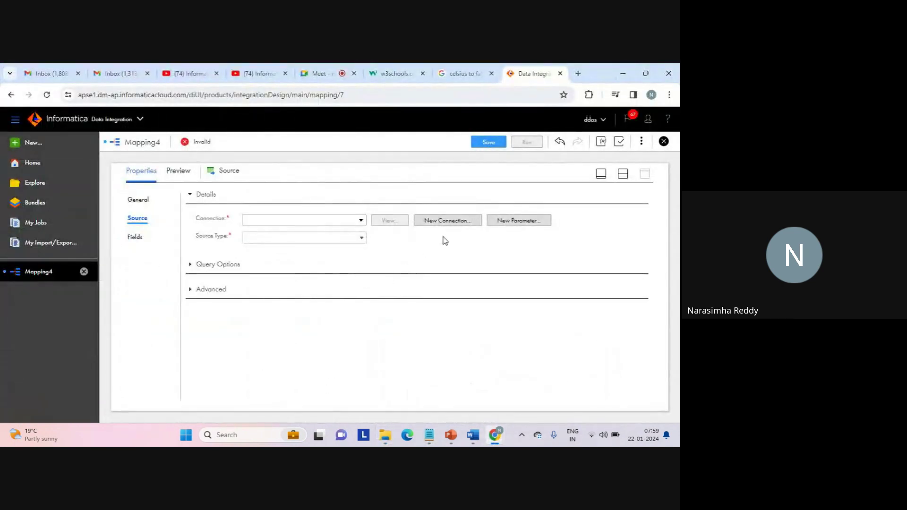
Open the New Connection dialog beside the Source's Connection field.
{"action": "left_click", "coordinate": [456, 222]}
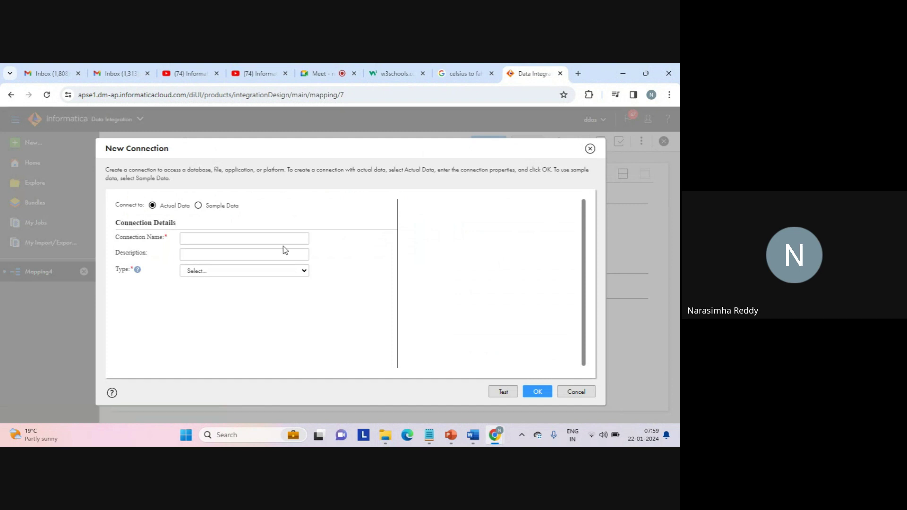
Enter web_source_file_connection as the new connection's name, replacing the stray plus sign with an underscore.
{"action": "left_click", "coordinate": [252, 238]}
{"action": "type", "text": "web+"}
{"action": "key", "text": "Num_Lock"}
{"action": "key", "text": "BackSpace"}
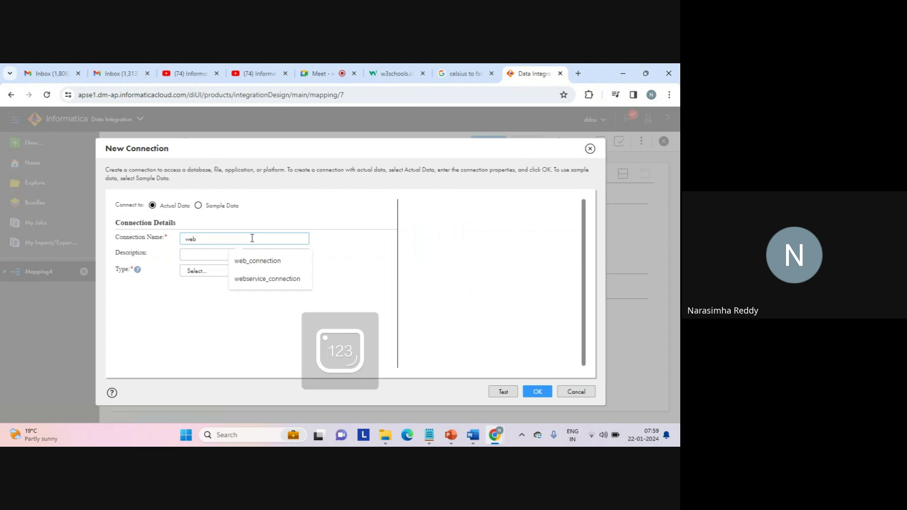
{"action": "type", "text": "+"}
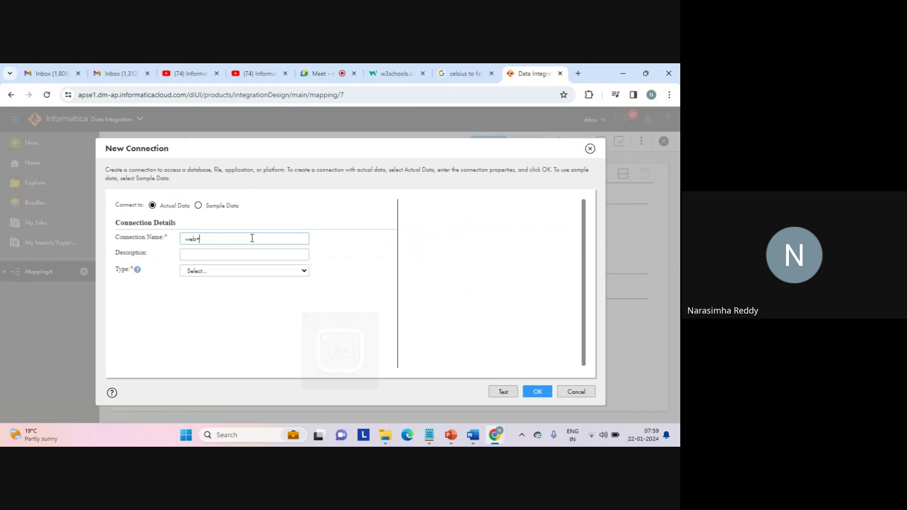
{"action": "key", "text": "BackSpace"}
{"action": "type", "text": "_s"}
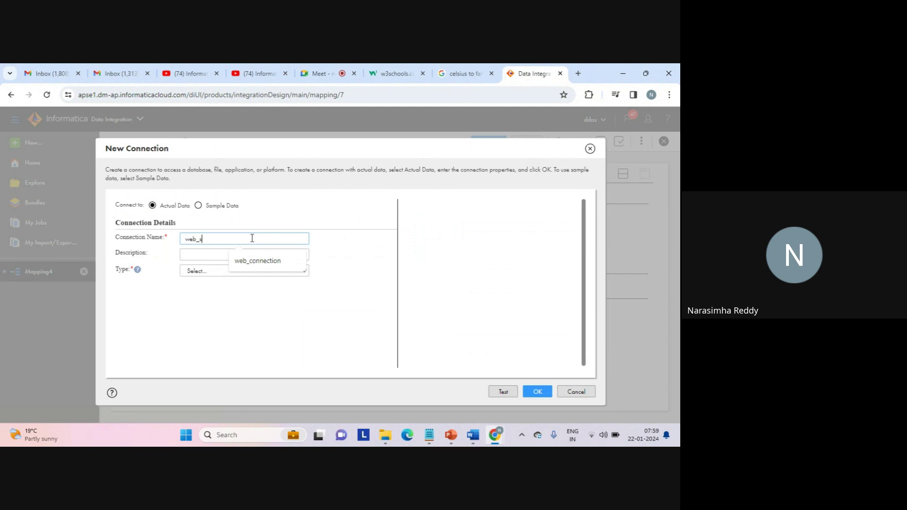
{"action": "type", "text": "ource_connection"}
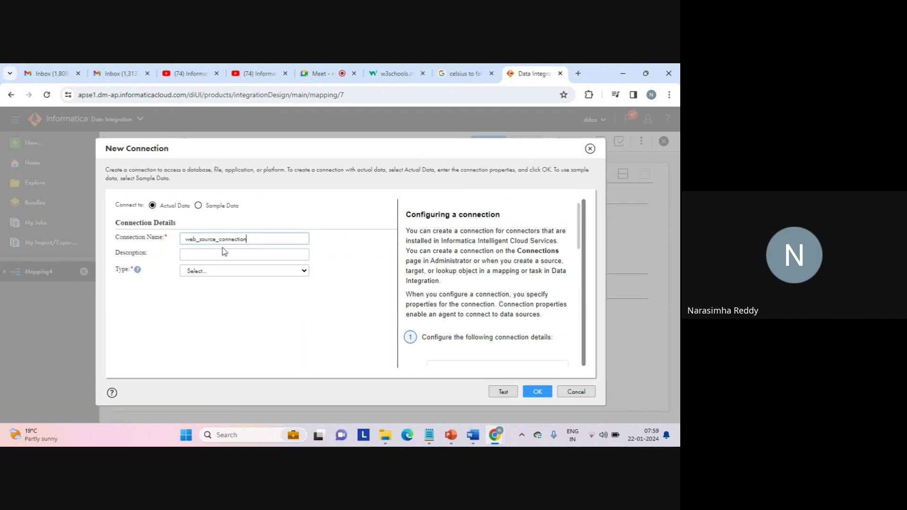
{"action": "type", "text": "file_"}
Copy the connection name into the Description field as well.
{"action": "double_click", "coordinate": [208, 241]}
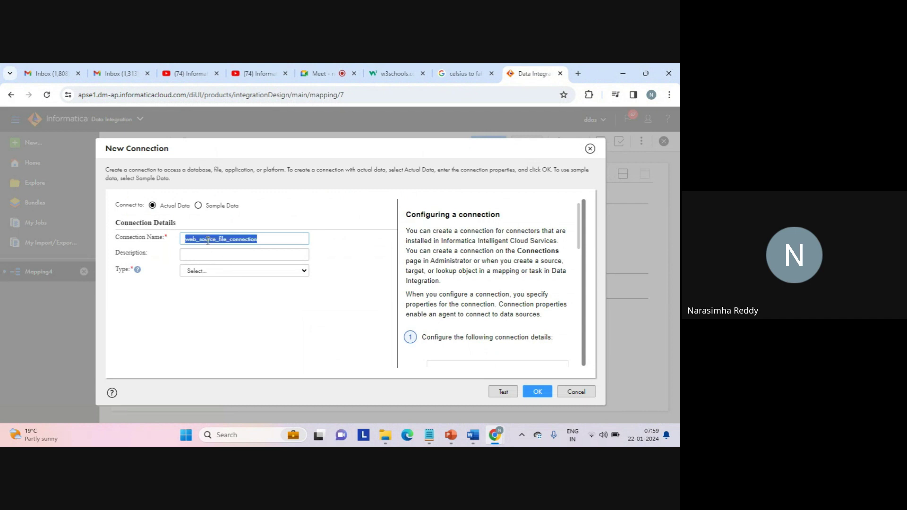
{"action": "key", "text": "ctrl+c"}
{"action": "left_click", "coordinate": [195, 255]}
{"action": "key", "text": "ctrl+v"}
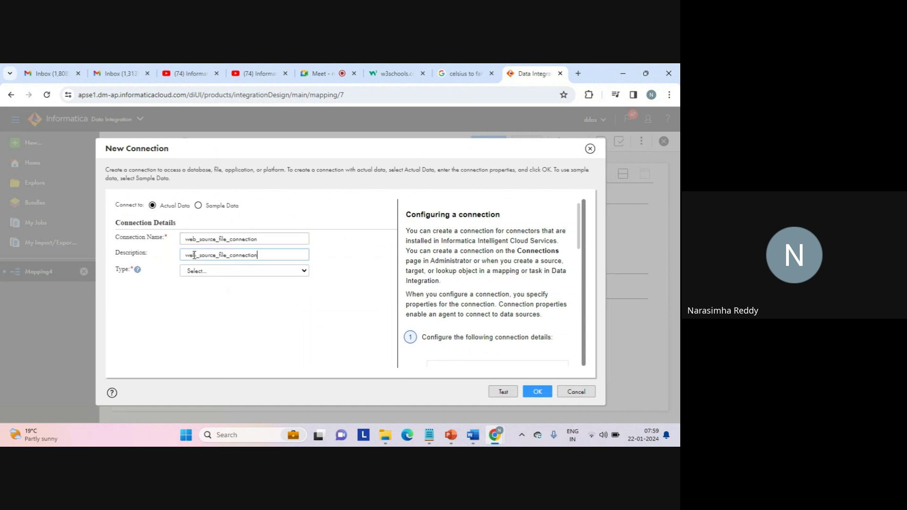
{"action": "left_click", "coordinate": [211, 275]}
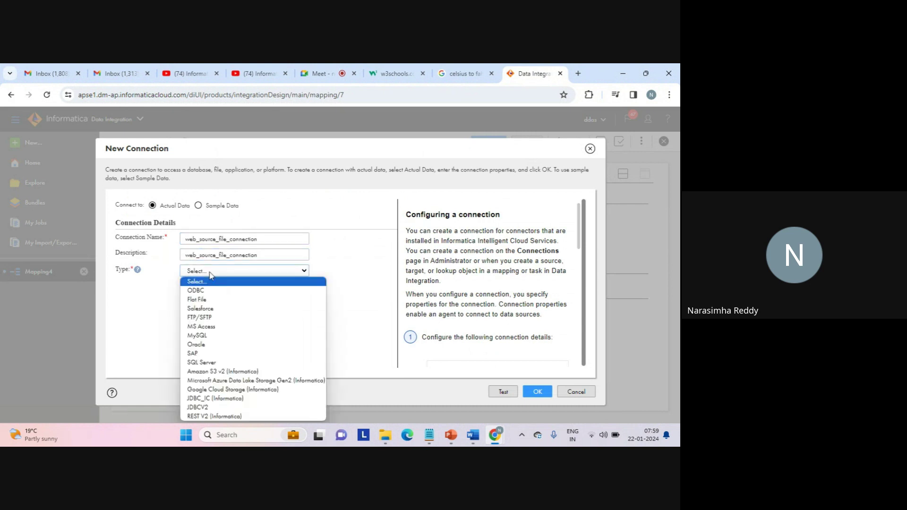
Make it a Flat File connection with a runtime environment and directory c:\source, test it, and save it.
{"action": "left_click", "coordinate": [202, 303]}
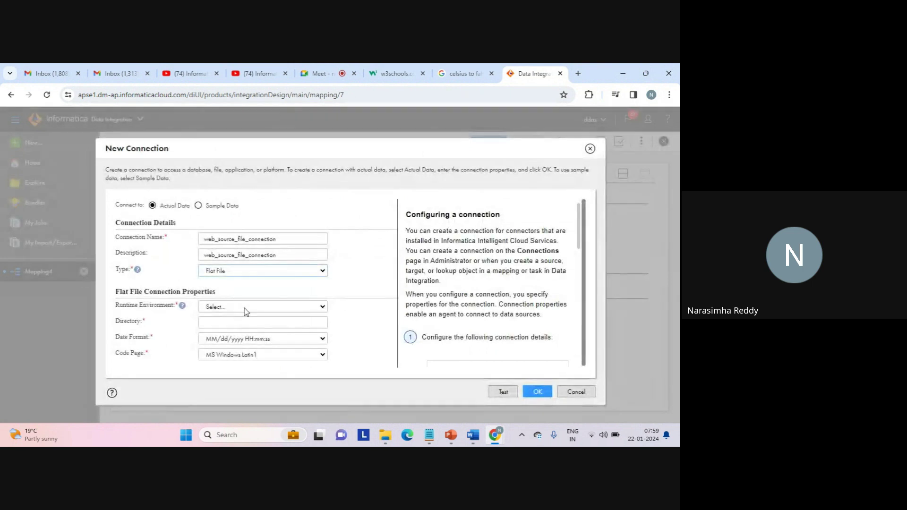
{"action": "left_click", "coordinate": [248, 311]}
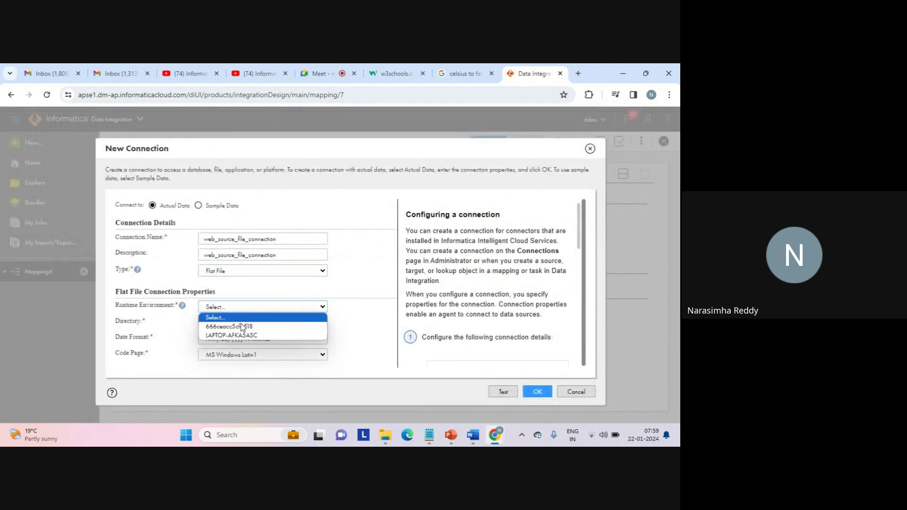
{"action": "left_click", "coordinate": [233, 339]}
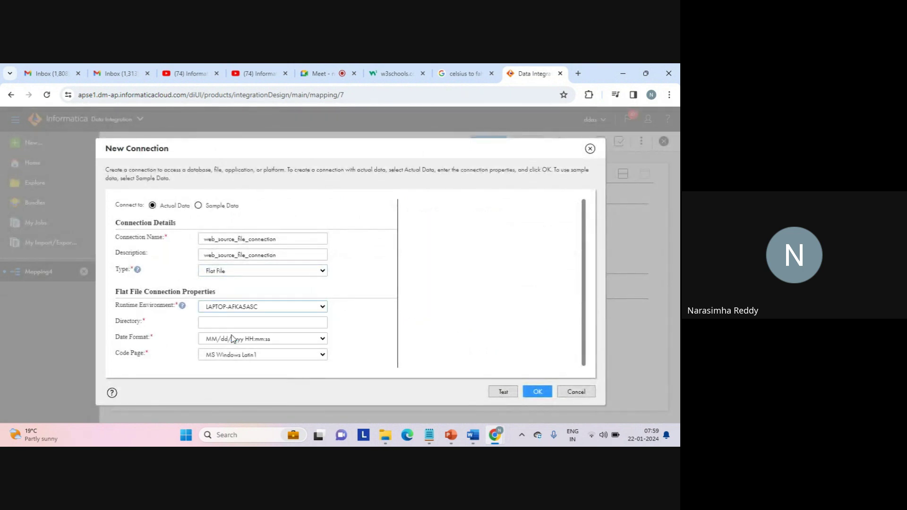
{"action": "left_click", "coordinate": [219, 324]}
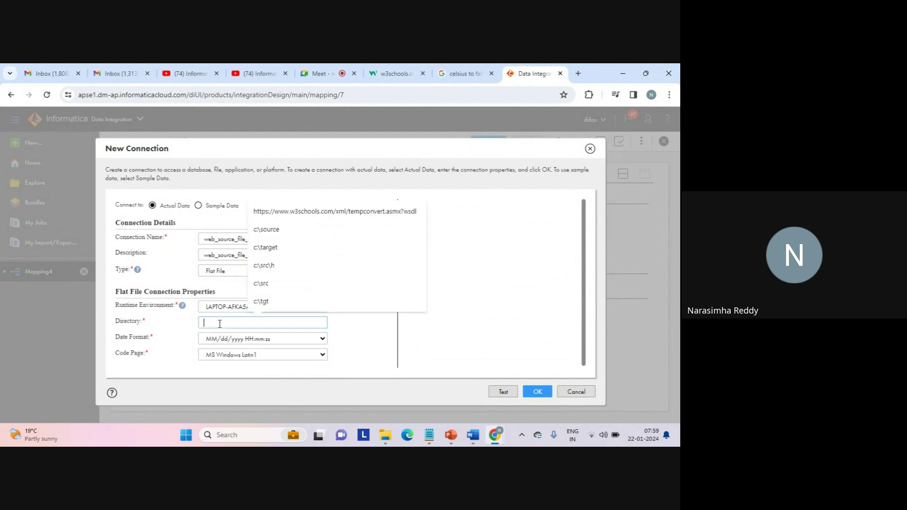
{"action": "type", "text": "c:\\s"}
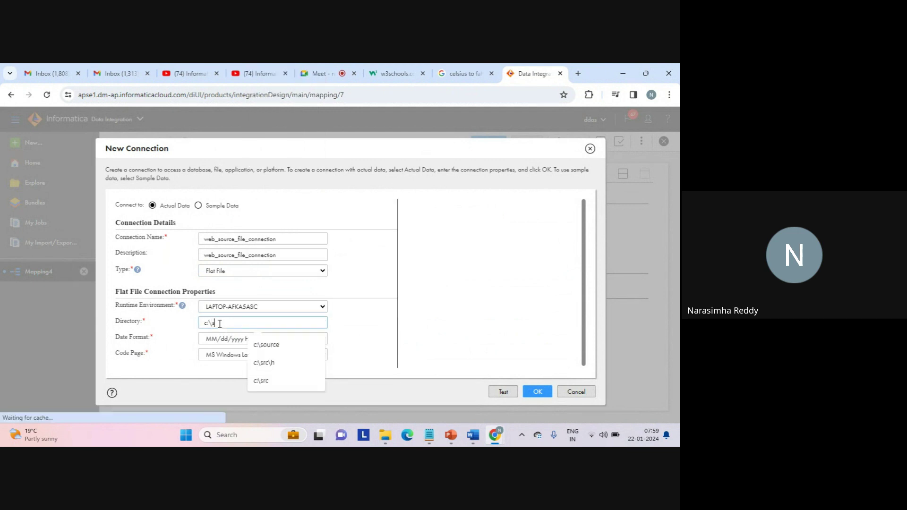
{"action": "type", "text": "ource"}
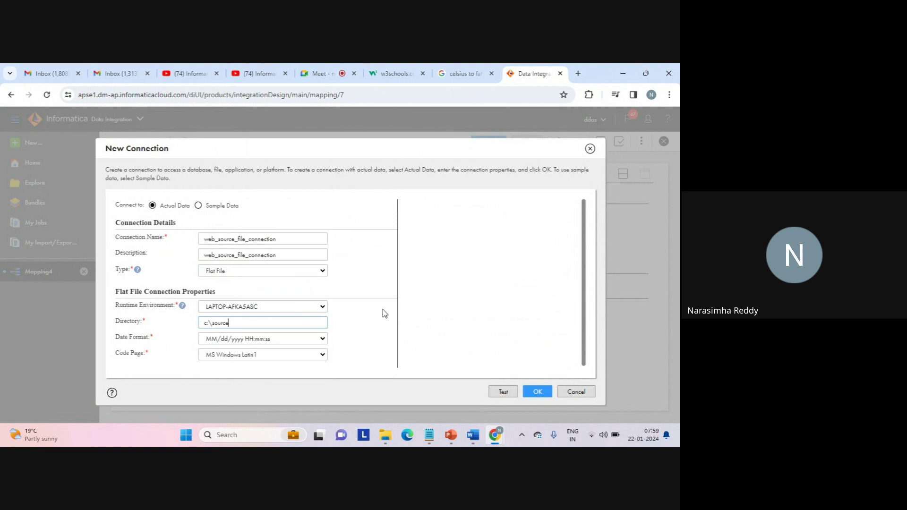
{"action": "left_click", "coordinate": [502, 392]}
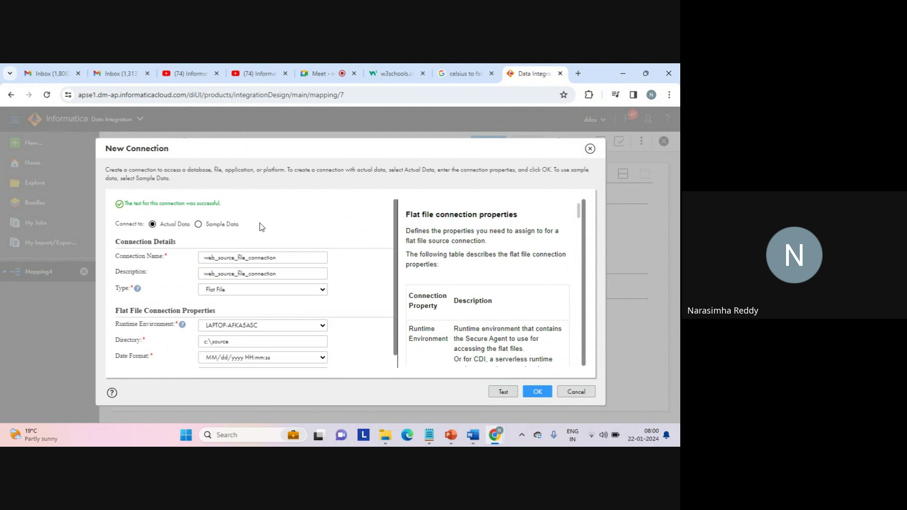
{"action": "left_click", "coordinate": [538, 392]}
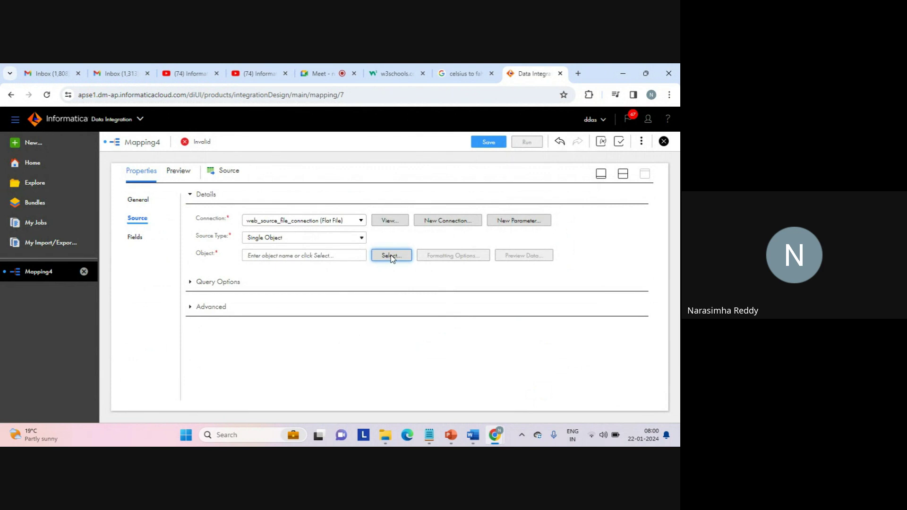
Bring up the Select Source Object list of files from web_source_file_connection.
{"action": "left_click", "coordinate": [391, 256]}
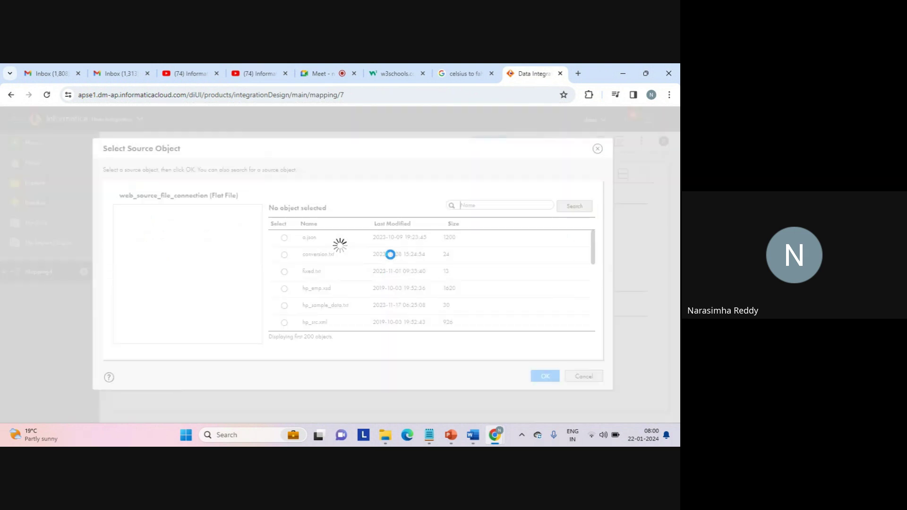
Search source objects for 'seq' and choose seq_1.txt as the Source object.
{"action": "left_click", "coordinate": [484, 203]}
{"action": "type", "text": "se"}
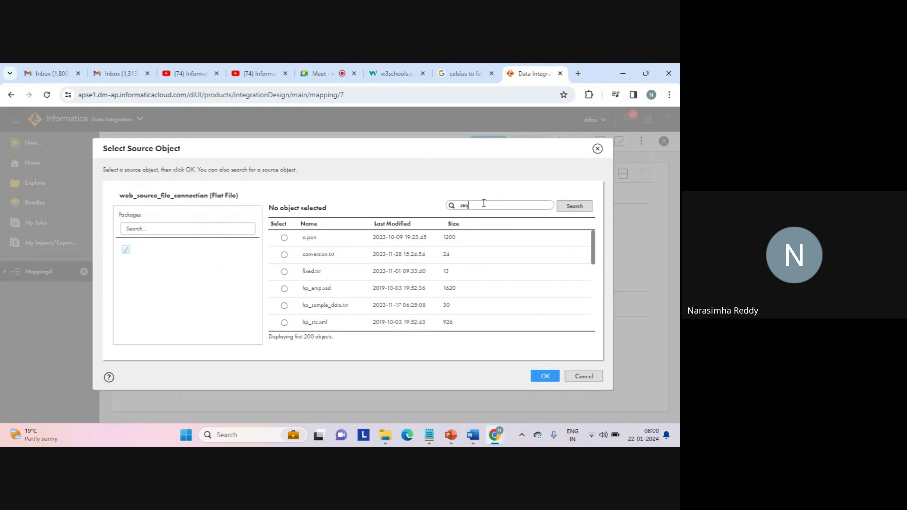
{"action": "type", "text": "q"}
{"action": "left_click", "coordinate": [574, 206]}
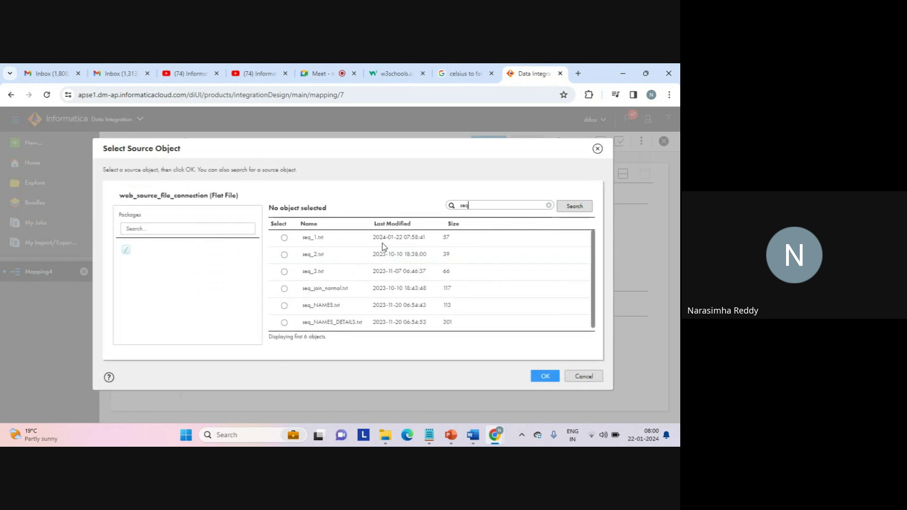
{"action": "left_click", "coordinate": [284, 238]}
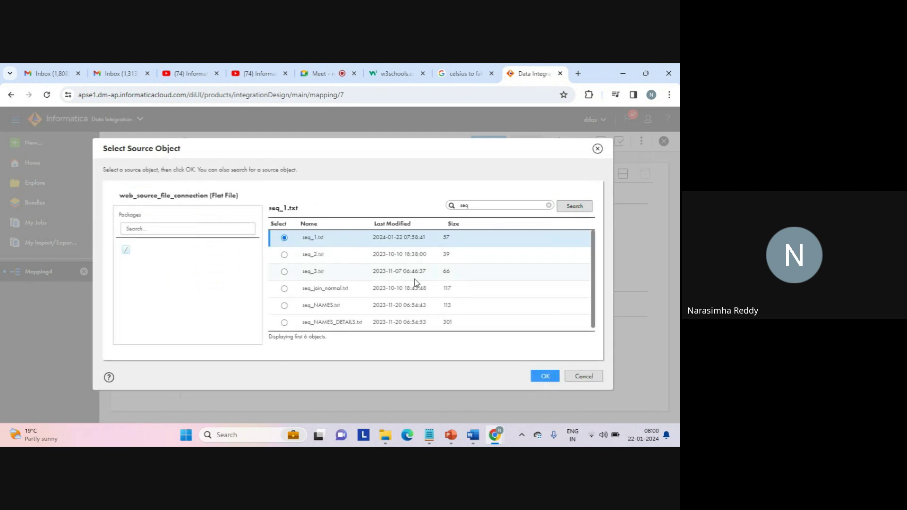
{"action": "left_click", "coordinate": [544, 376]}
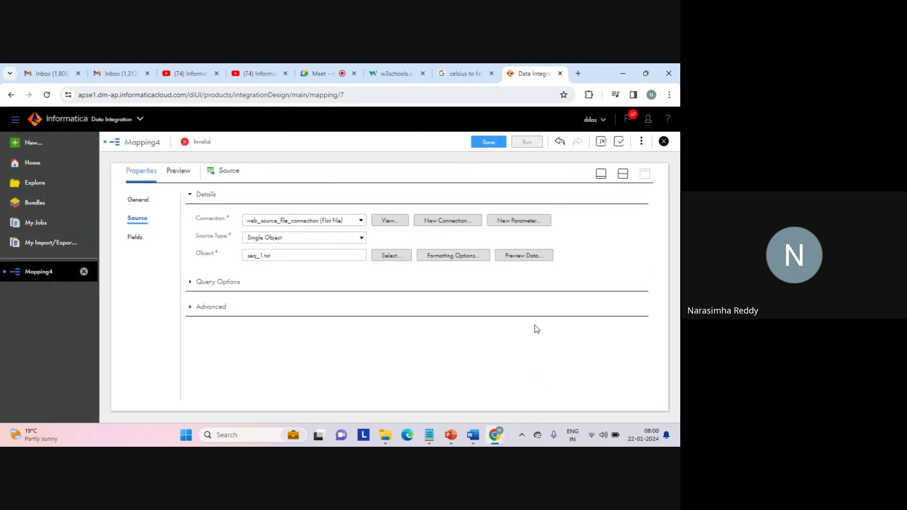
Preview the six rows of seq_1.txt with their c1, c2 and c3 values.
{"action": "left_click", "coordinate": [522, 256]}
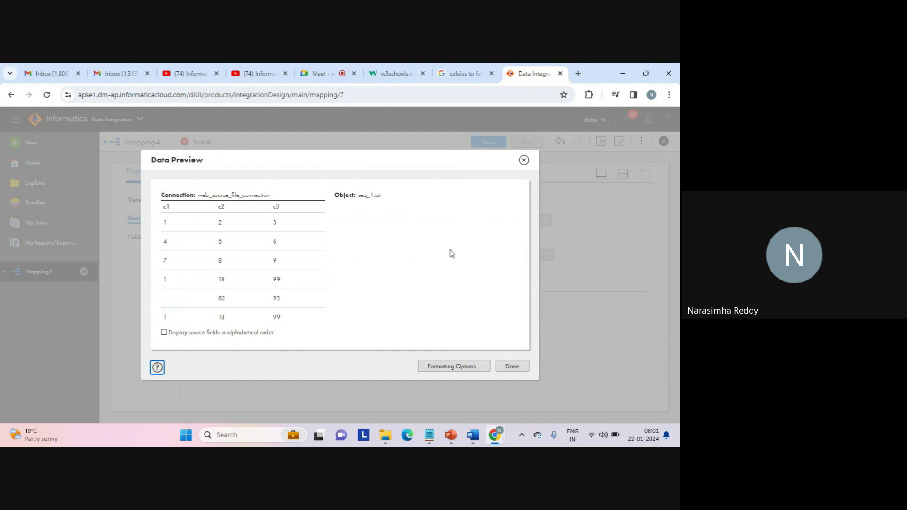
Close the seq_1.txt preview and return to the maximized Source properties panel.
{"action": "left_click", "coordinate": [513, 368]}
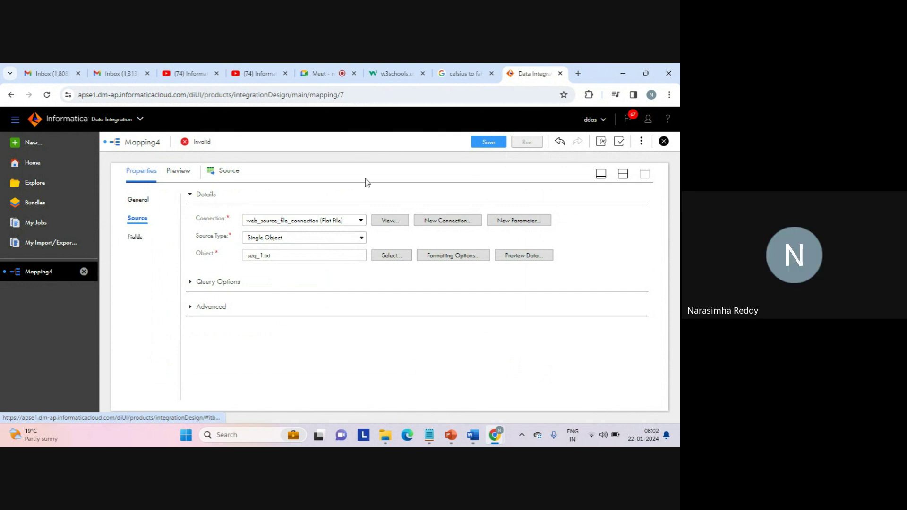
{"action": "left_click", "coordinate": [623, 174]}
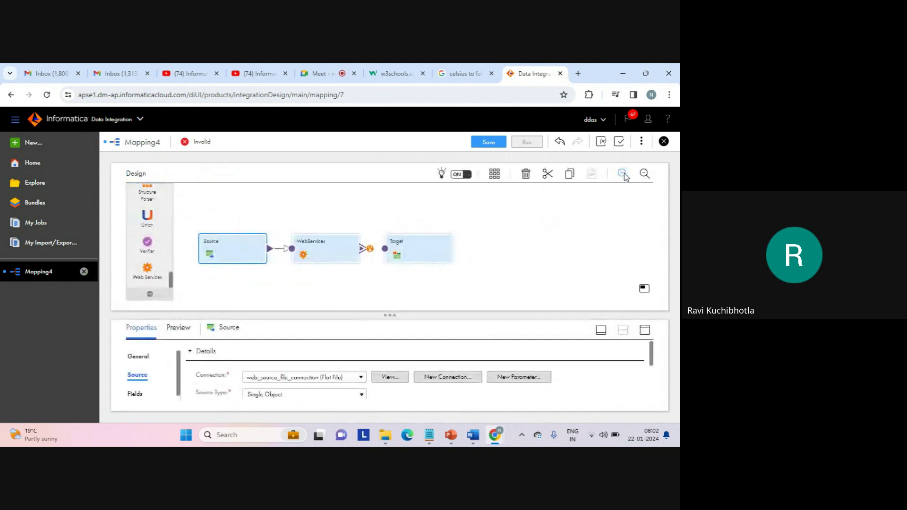
{"action": "left_click", "coordinate": [644, 329]}
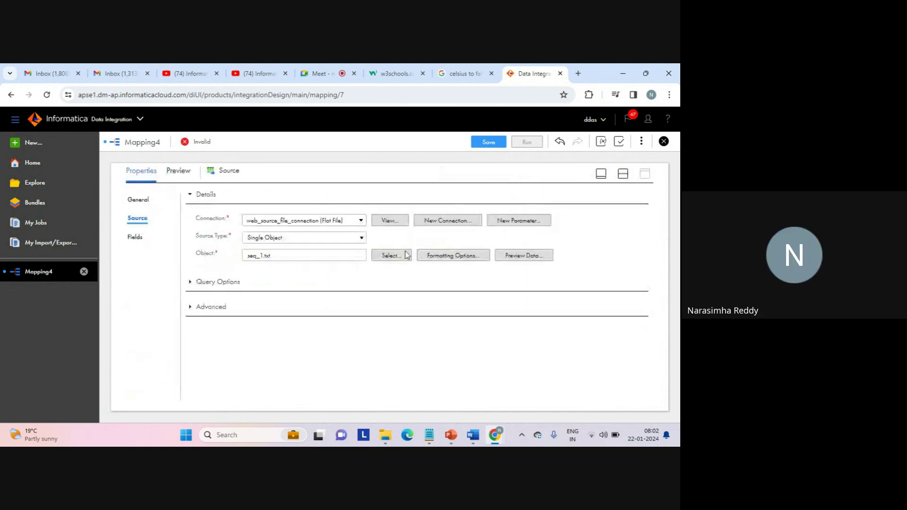
Edit the Source field metadata so c1 has native type int (integer, precision 10).
{"action": "left_click", "coordinate": [135, 237]}
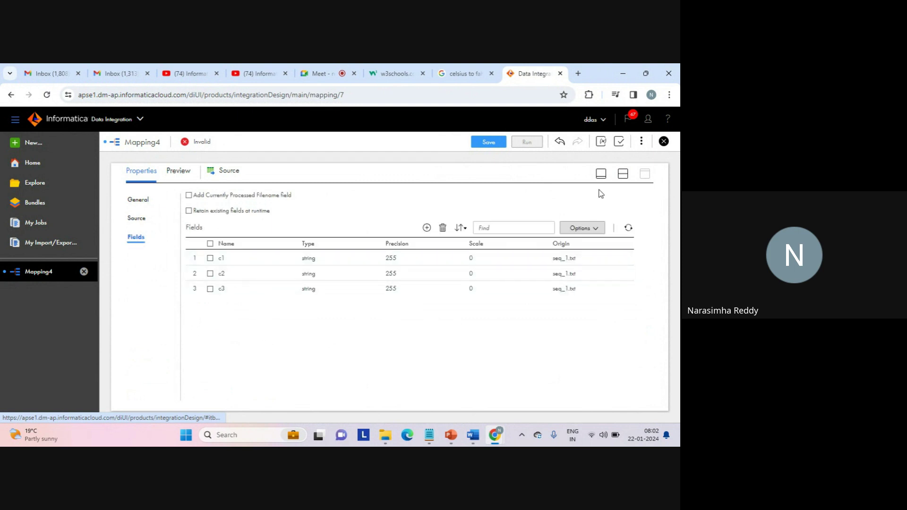
{"action": "left_click", "coordinate": [371, 263]}
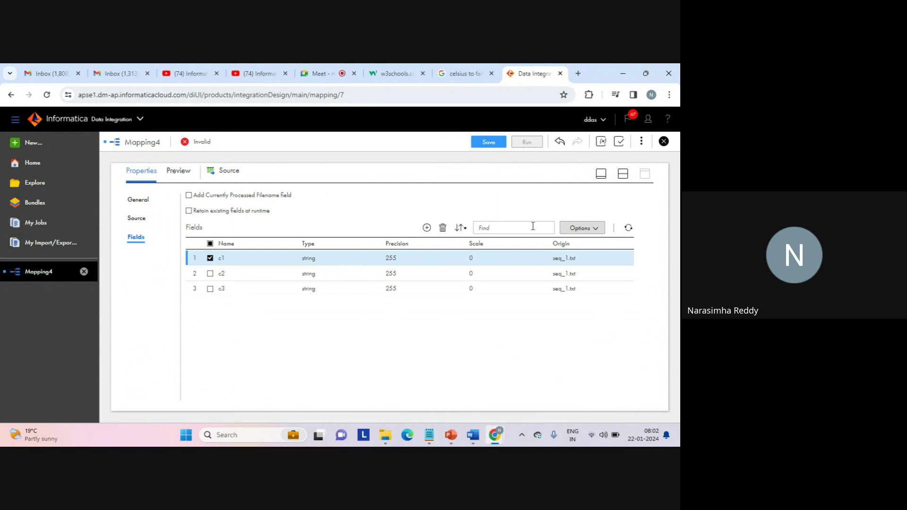
{"action": "left_click", "coordinate": [598, 231]}
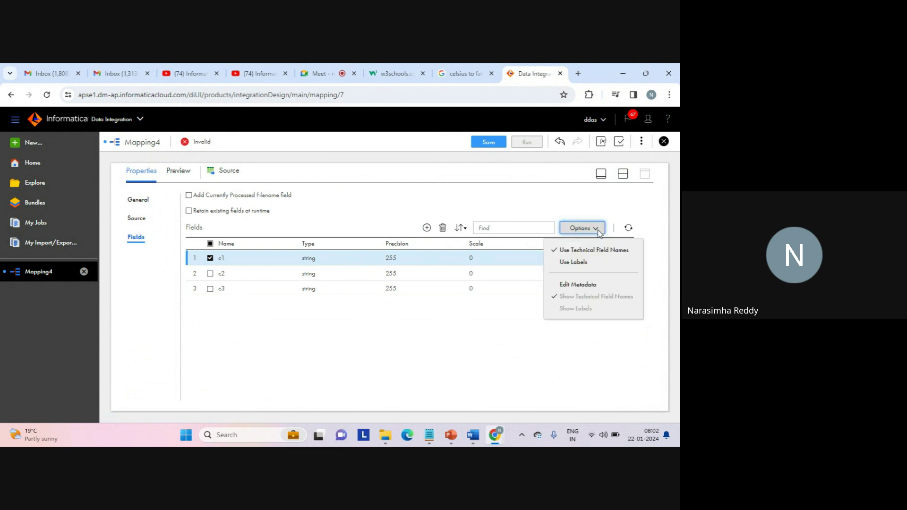
{"action": "left_click", "coordinate": [573, 286]}
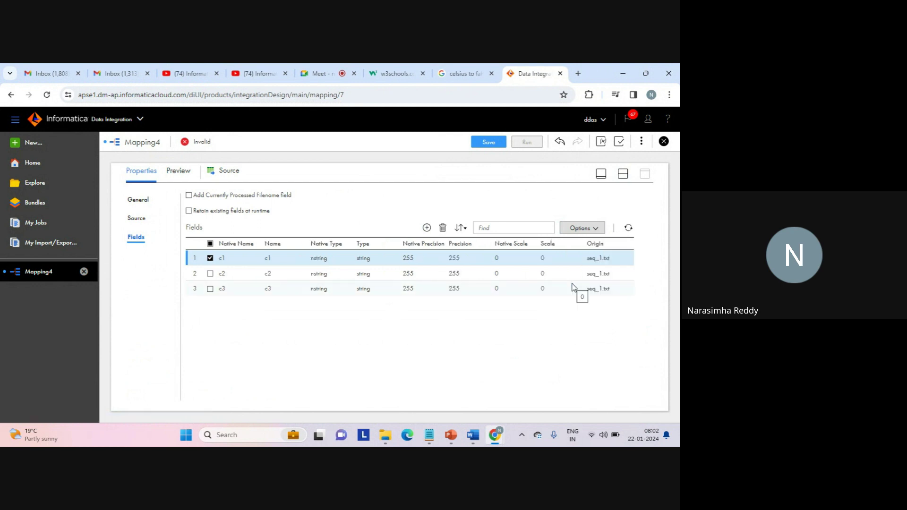
{"action": "left_click", "coordinate": [329, 260]}
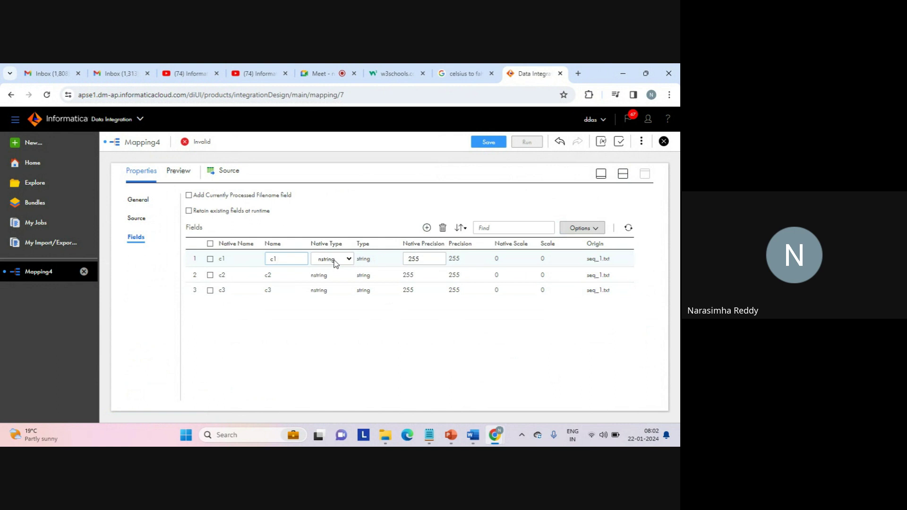
{"action": "left_click", "coordinate": [349, 259]}
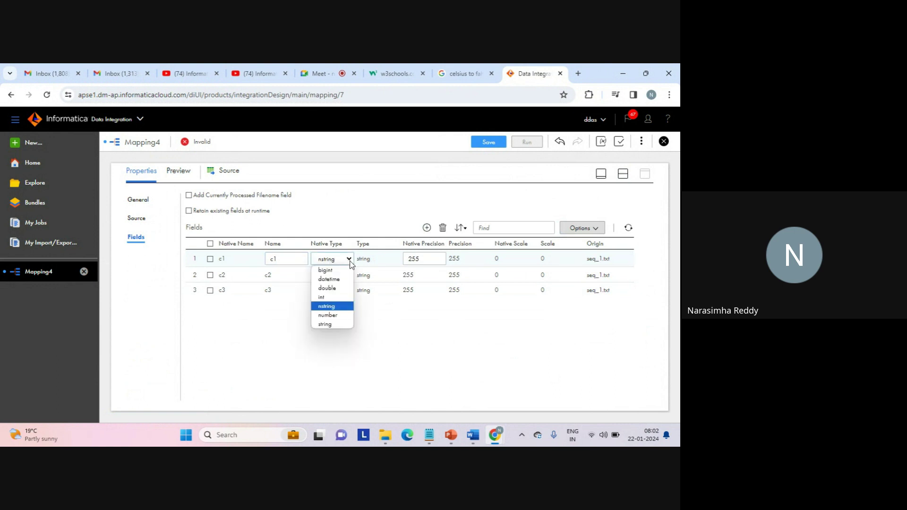
{"action": "left_click", "coordinate": [334, 297]}
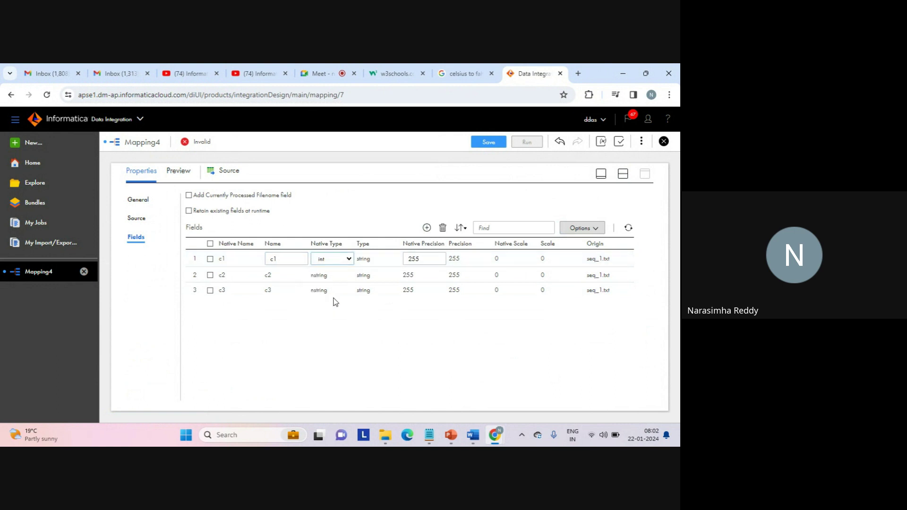
{"action": "left_click", "coordinate": [316, 325]}
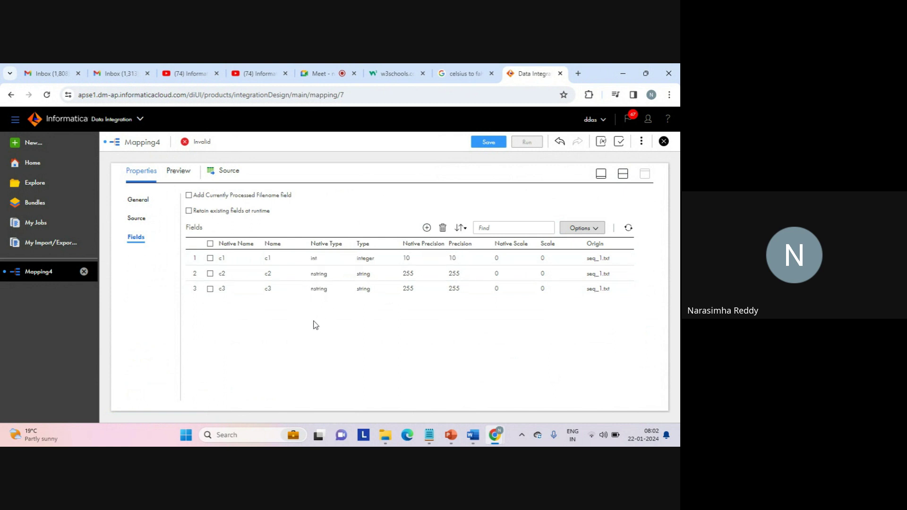
{"action": "left_click", "coordinate": [623, 174]}
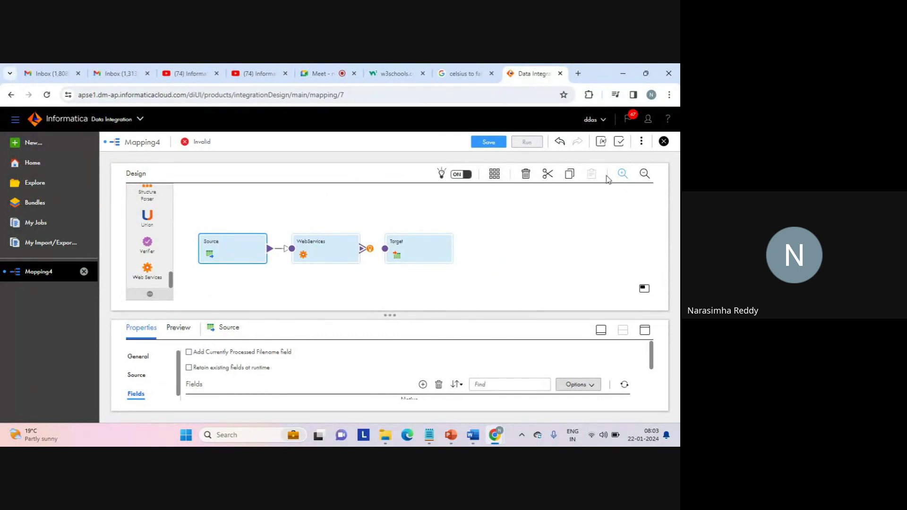
Select the WebServices transformation, review its business service and operation, and show its Request Mapping page.
{"action": "left_click", "coordinate": [316, 255]}
{"action": "left_click", "coordinate": [645, 332]}
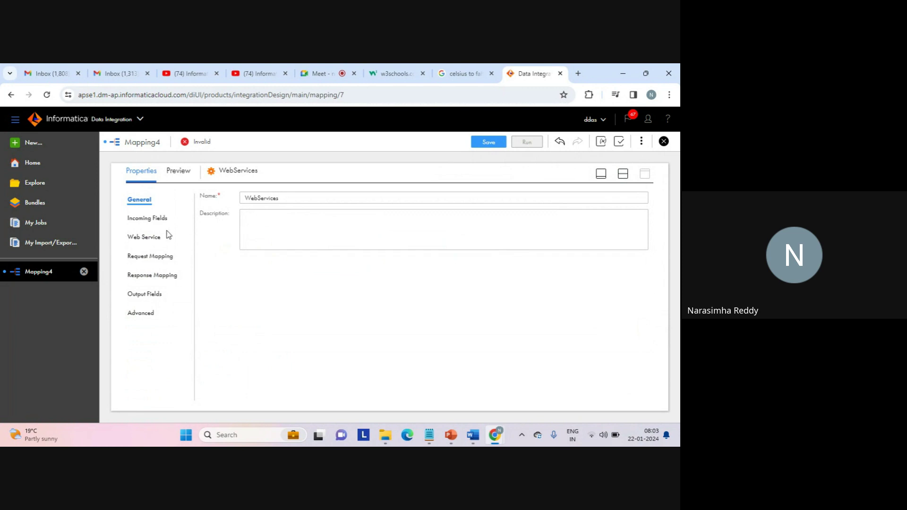
{"action": "left_click", "coordinate": [148, 236]}
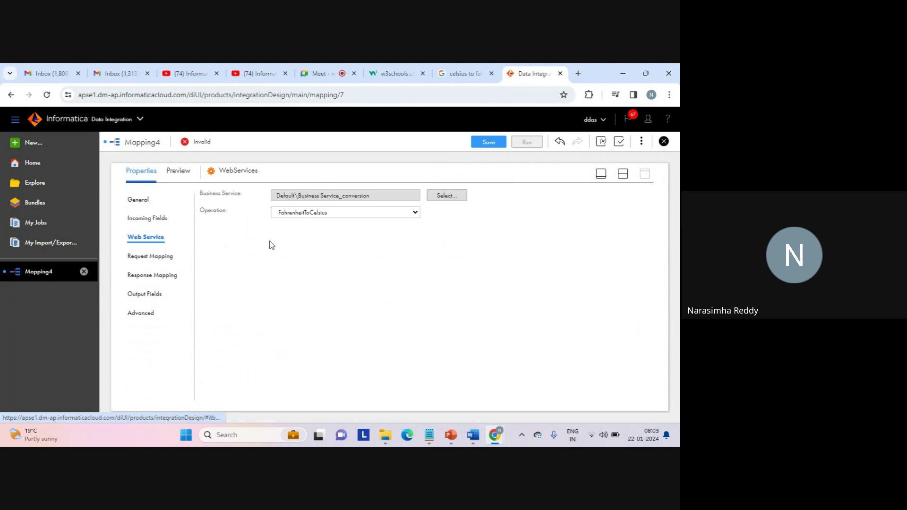
{"action": "left_click", "coordinate": [144, 259]}
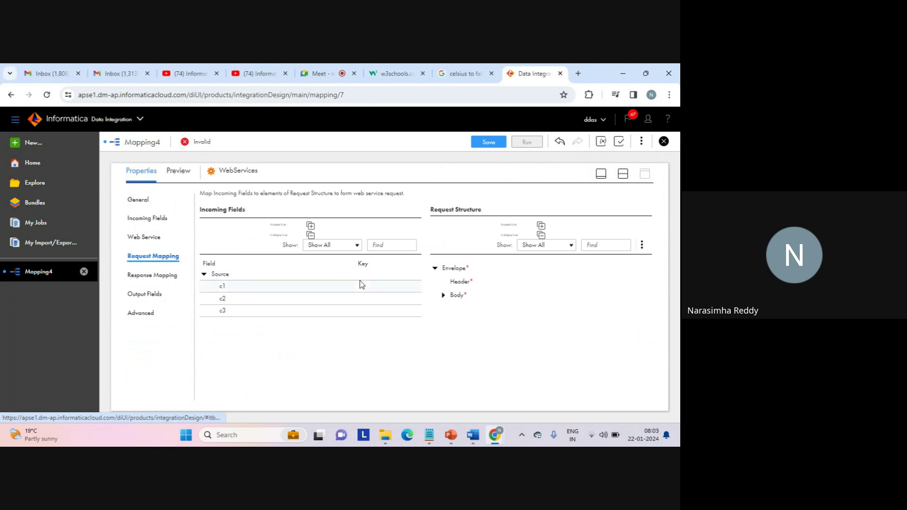
Map Source field c1 to the Fahrenheit element under Body > FahrenheitToCelsius in the request.
{"action": "left_click", "coordinate": [442, 296]}
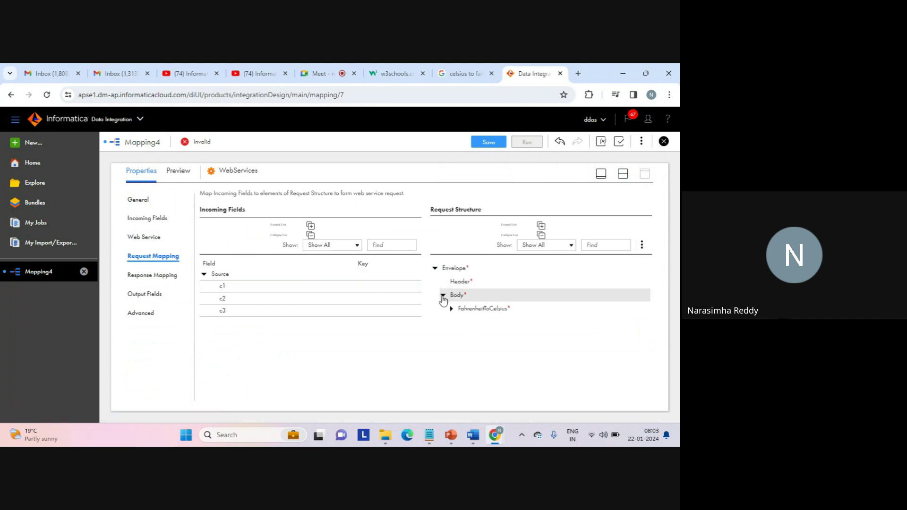
{"action": "left_click", "coordinate": [450, 309]}
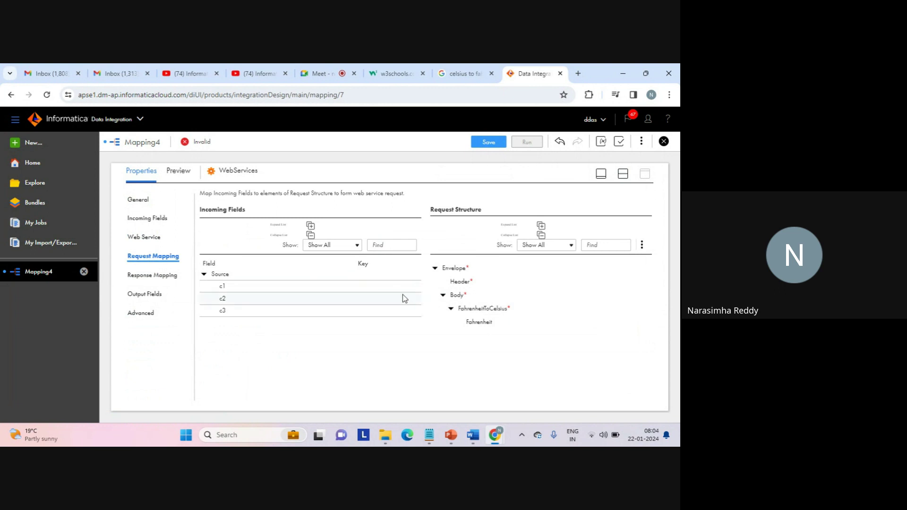
{"action": "left_click_drag", "start_coordinate": [371, 288], "coordinate": [473, 324]}
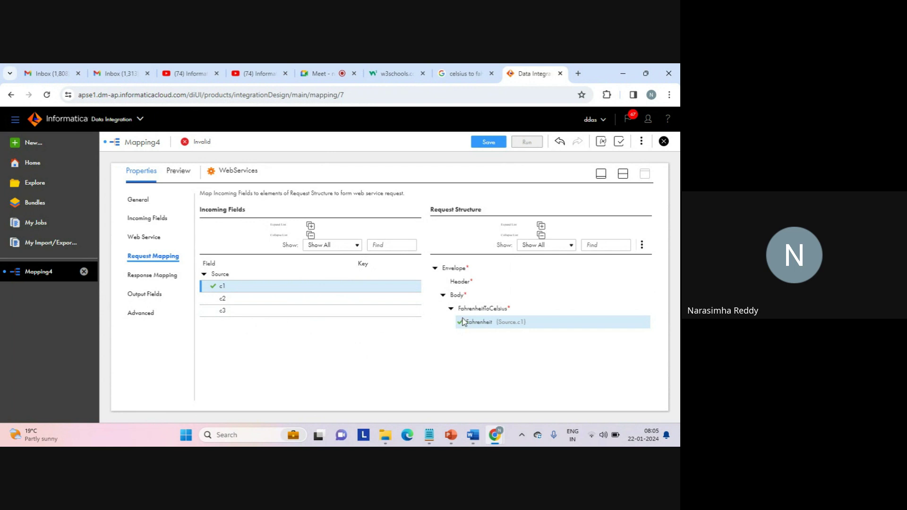
{"action": "left_click", "coordinate": [156, 274]}
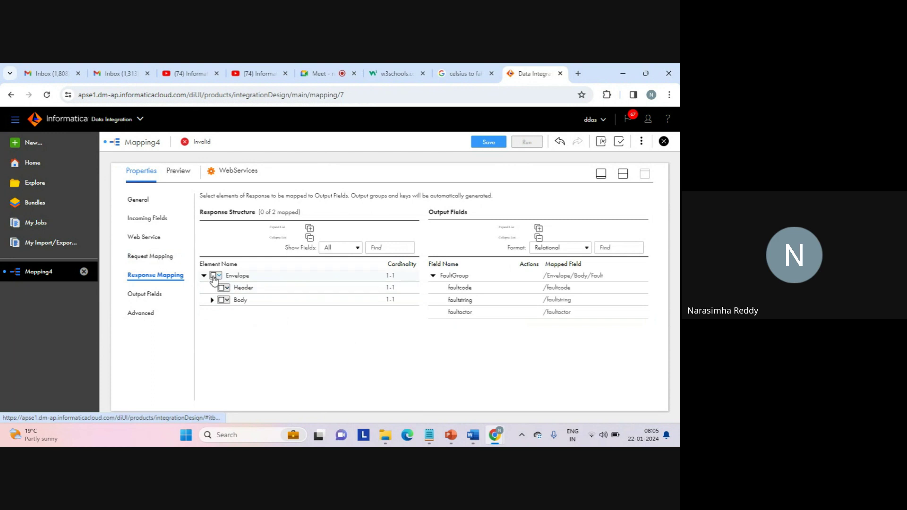
Map all descendants of the response Envelope and expand Body to verify FahrenheitToCelsiusResult is mapped.
{"action": "left_click", "coordinate": [214, 277]}
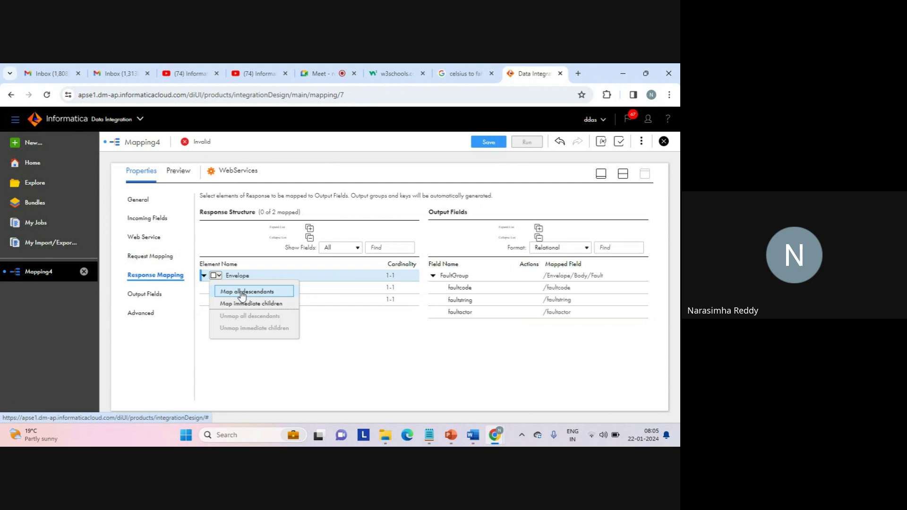
{"action": "left_click", "coordinate": [242, 293]}
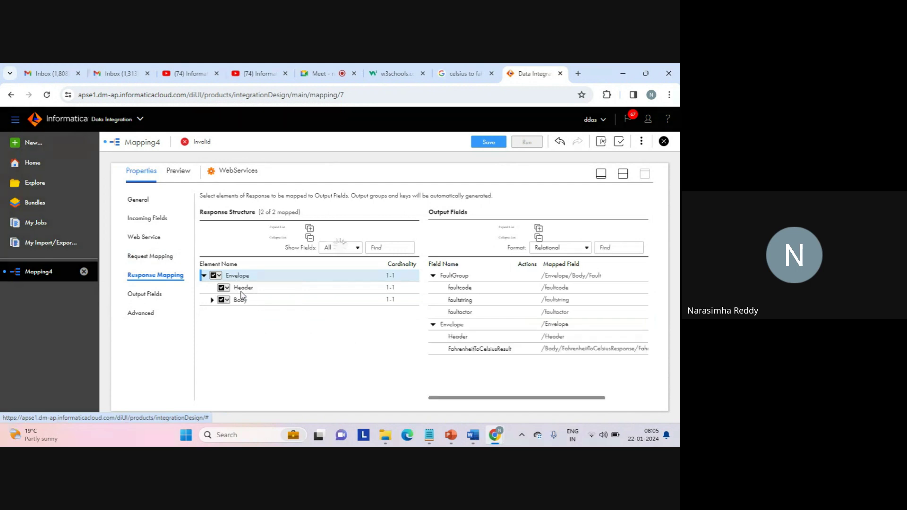
{"action": "left_click", "coordinate": [212, 300]}
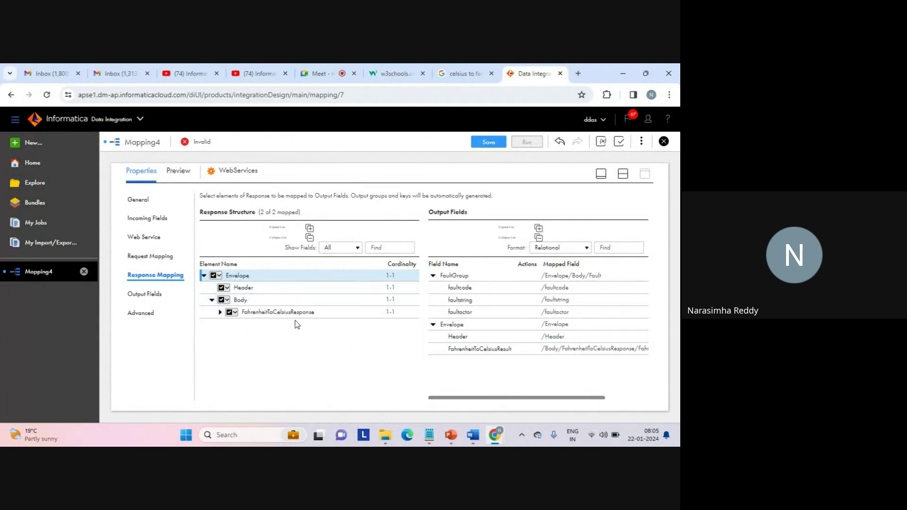
{"action": "left_click", "coordinate": [220, 312]}
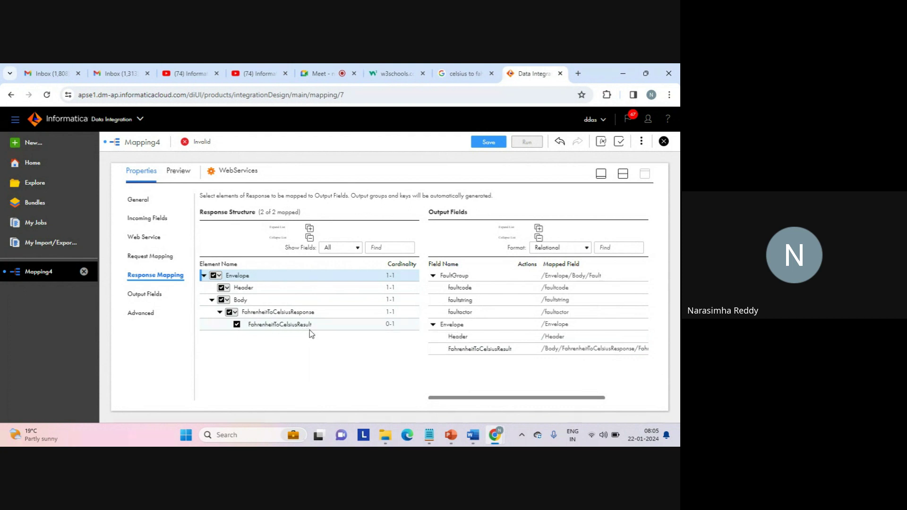
{"action": "mouse_move", "coordinate": [477, 355]}
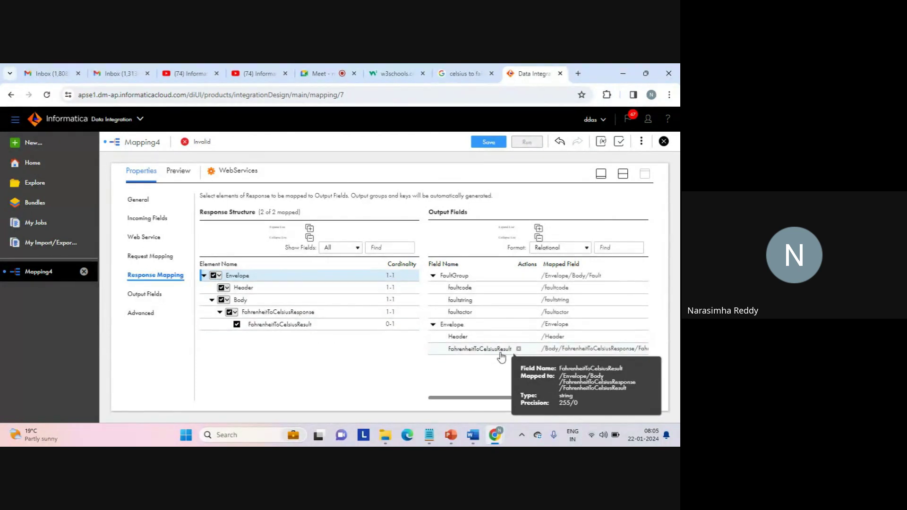
{"action": "mouse_move", "coordinate": [305, 315]}
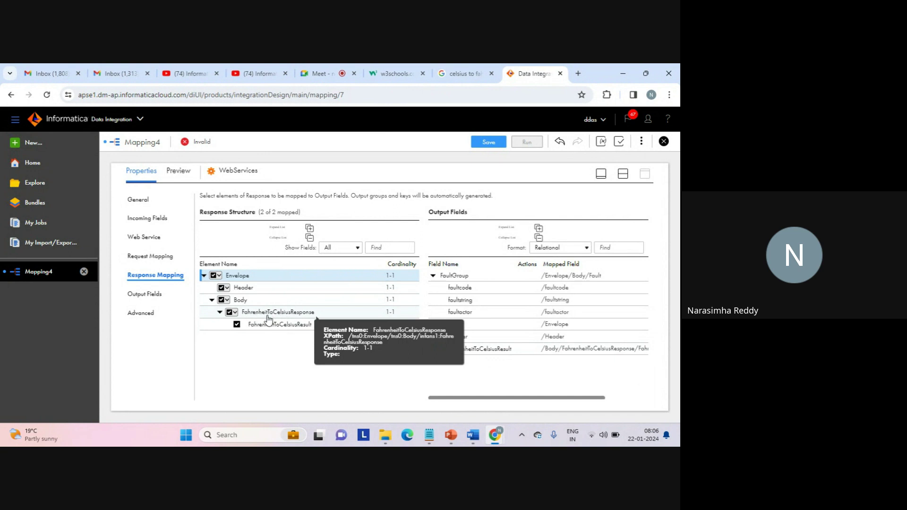
{"action": "mouse_move", "coordinate": [290, 333]}
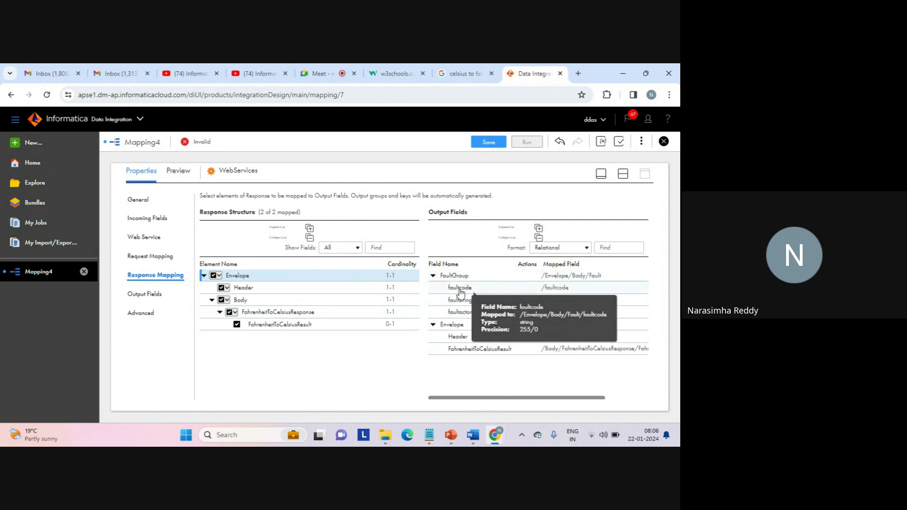
{"action": "mouse_move", "coordinate": [461, 292]}
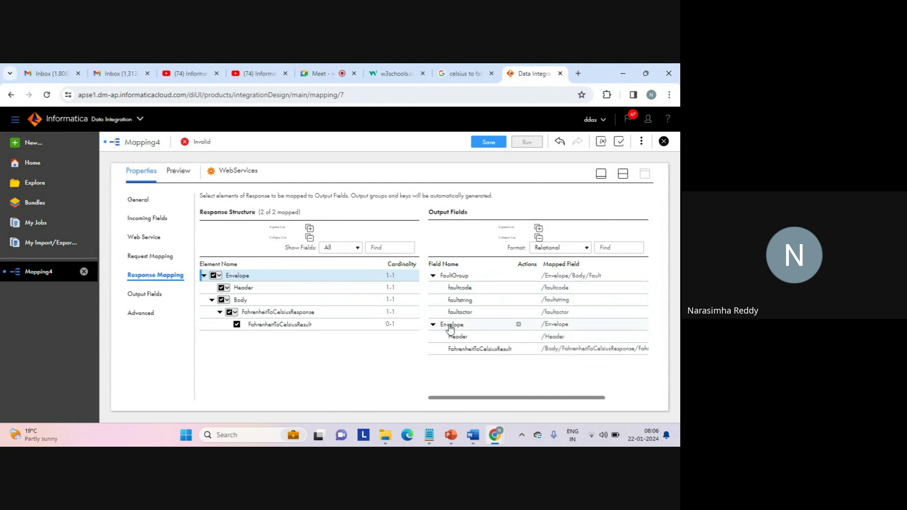
{"action": "mouse_move", "coordinate": [461, 339]}
{"action": "left_click", "coordinate": [149, 296]}
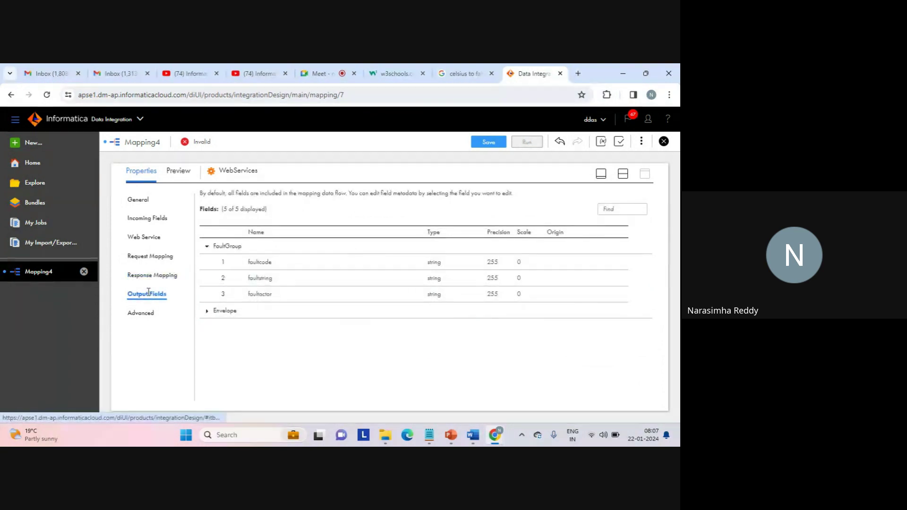
{"action": "left_click", "coordinate": [207, 311]}
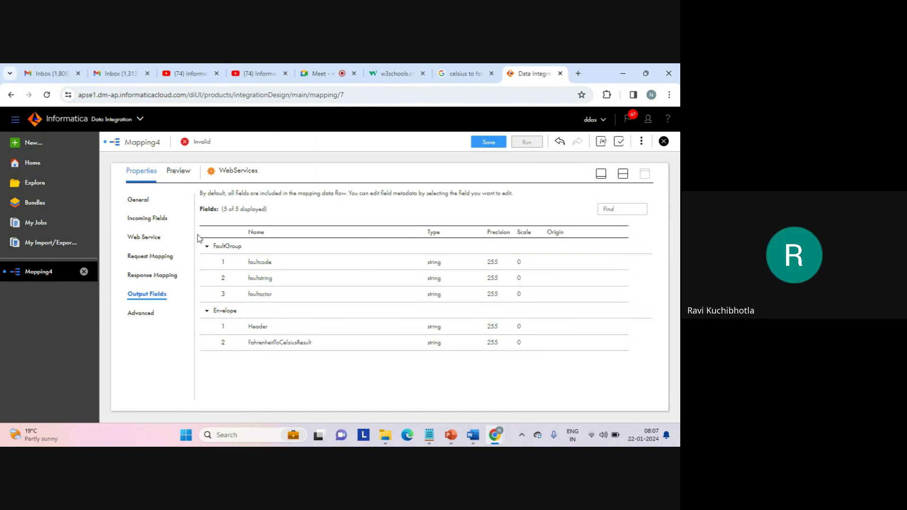
{"action": "left_click", "coordinate": [152, 263]}
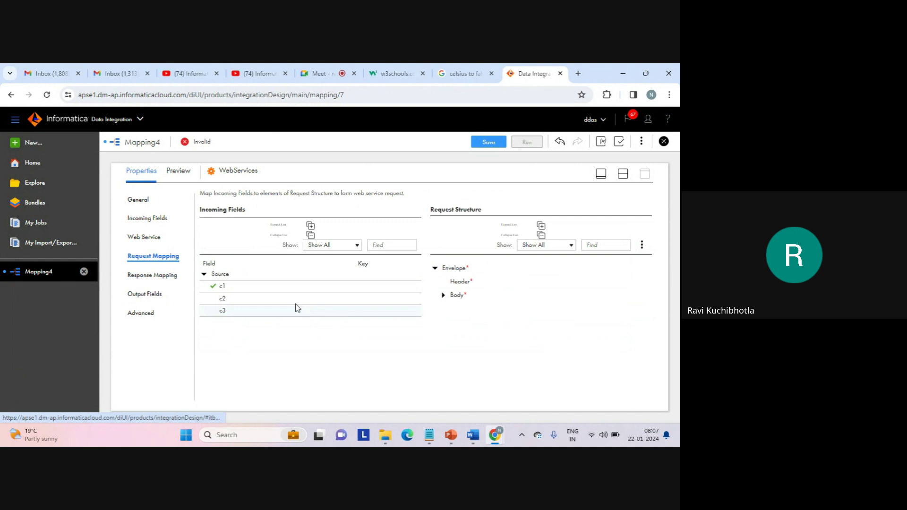
{"action": "left_click", "coordinate": [443, 295]}
{"action": "left_click", "coordinate": [452, 309]}
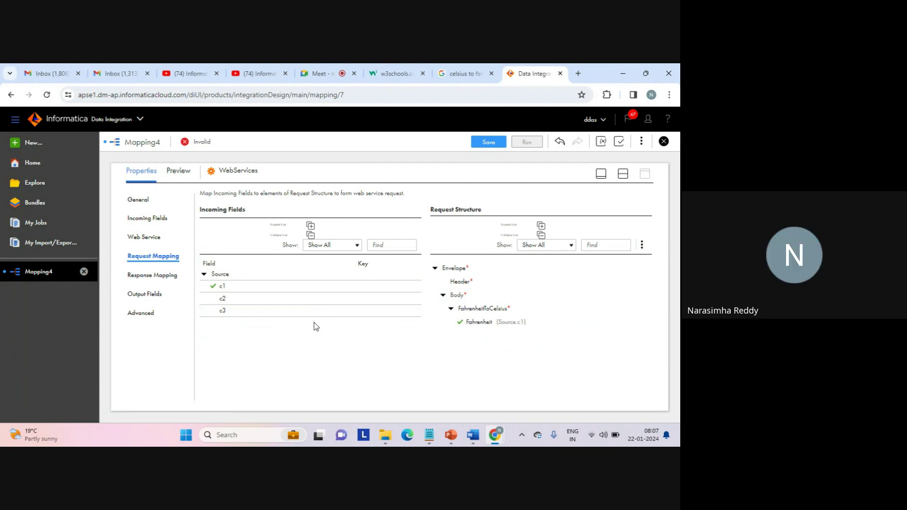
{"action": "left_click", "coordinate": [163, 275]}
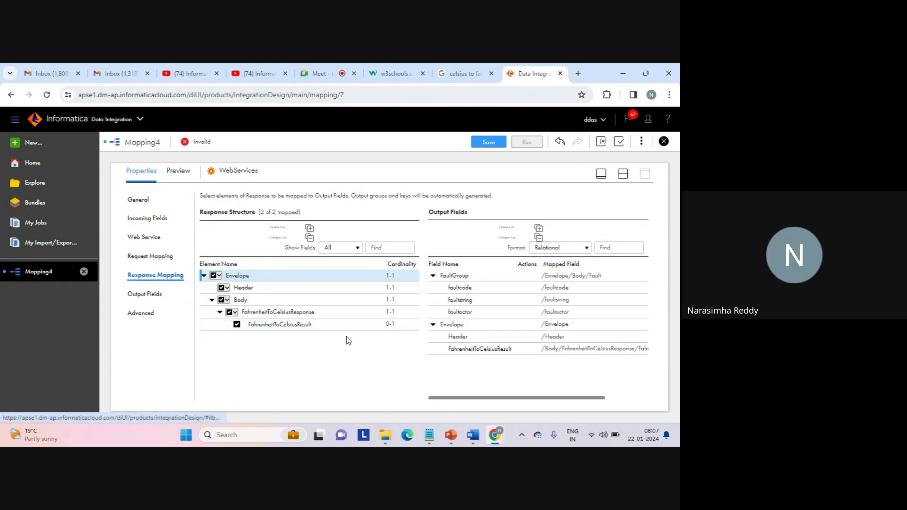
{"action": "mouse_move", "coordinate": [293, 317]}
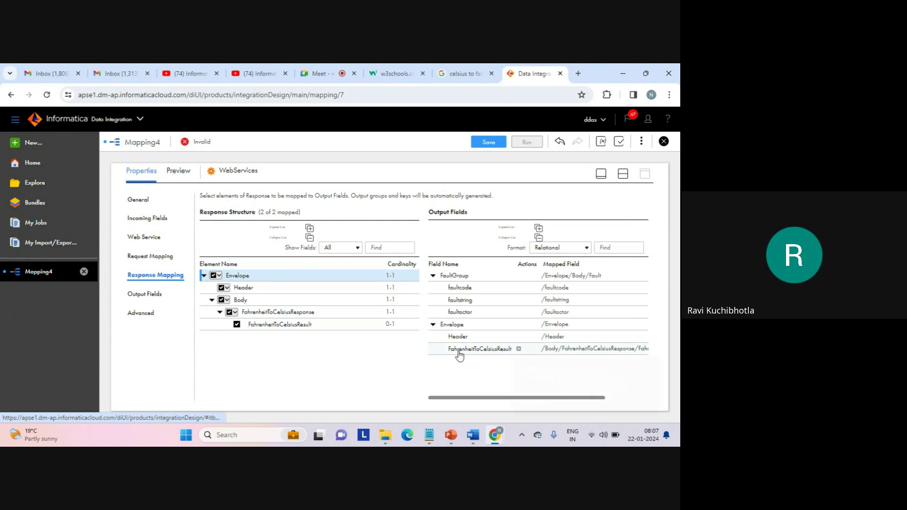
Show WebServices Output Fields and expand Envelope to list Header and FahrenheitToCelsiusResult.
{"action": "mouse_move", "coordinate": [463, 355]}
{"action": "mouse_move", "coordinate": [265, 329]}
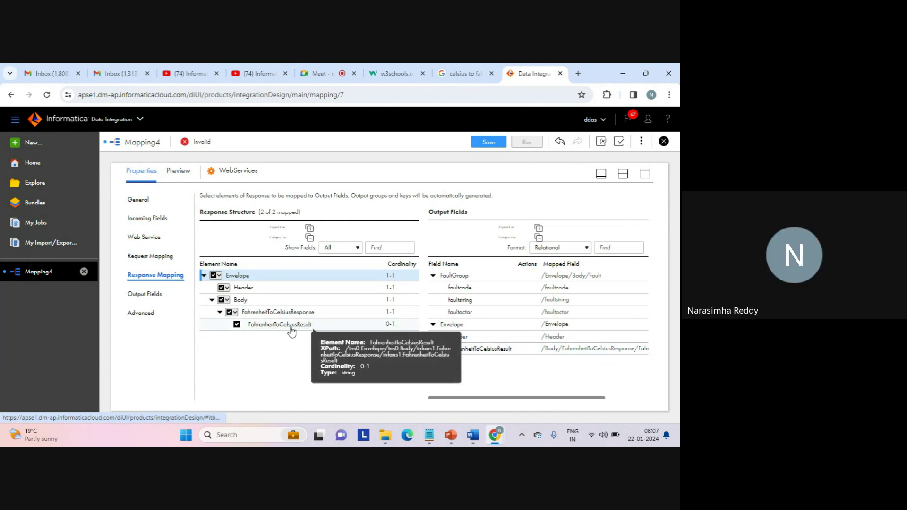
{"action": "mouse_move", "coordinate": [506, 356]}
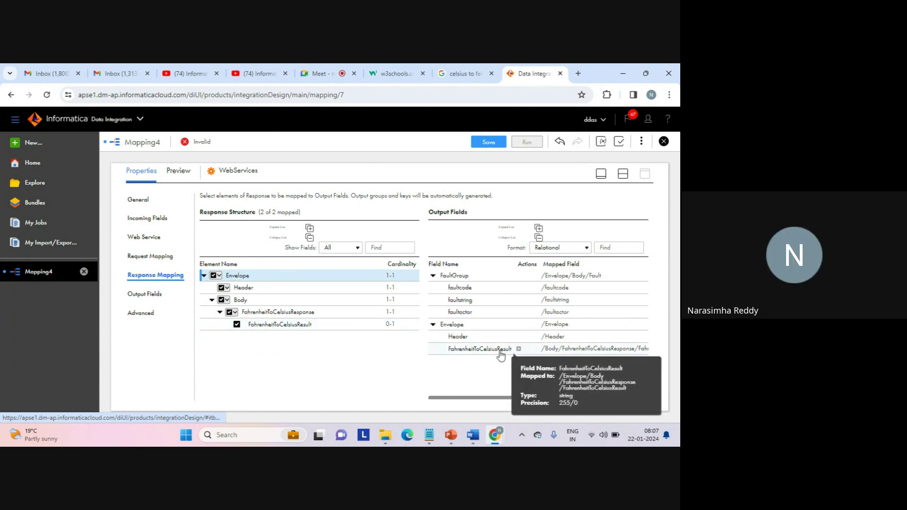
{"action": "left_click", "coordinate": [157, 292]}
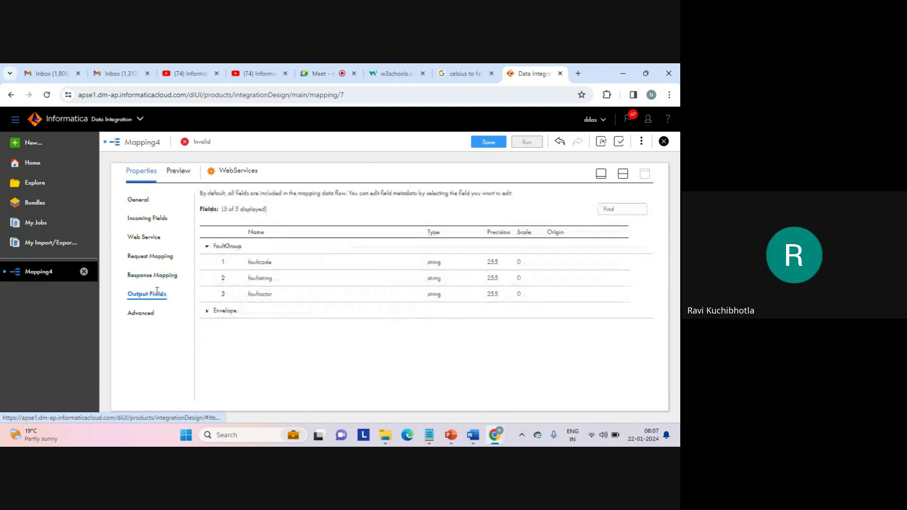
{"action": "left_click", "coordinate": [206, 311]}
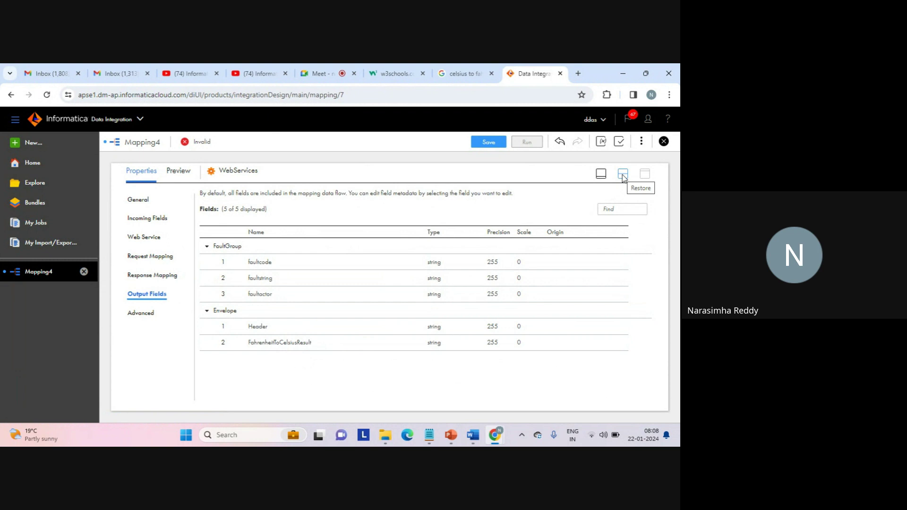
Return to the Mapping4 canvas and shift the Target node slightly right of WebServices.
{"action": "left_click", "coordinate": [623, 175]}
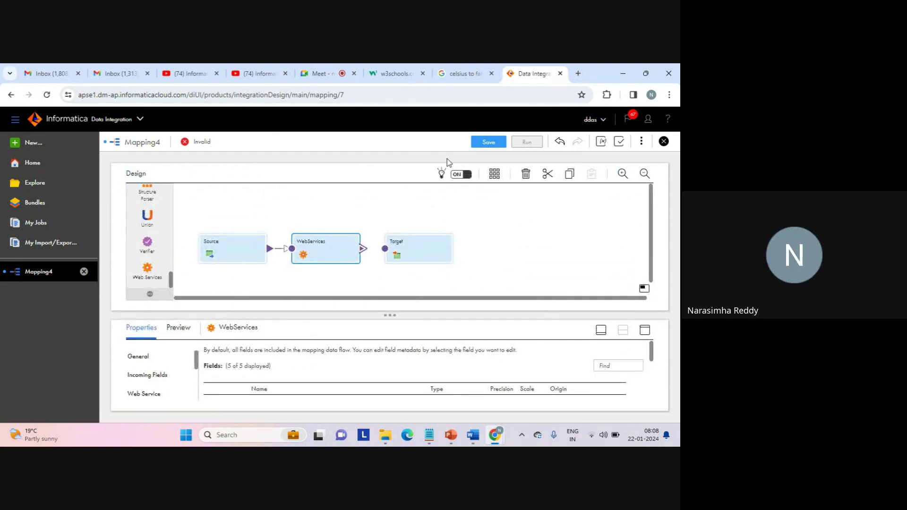
{"action": "left_click_drag", "start_coordinate": [412, 242], "coordinate": [429, 245]}
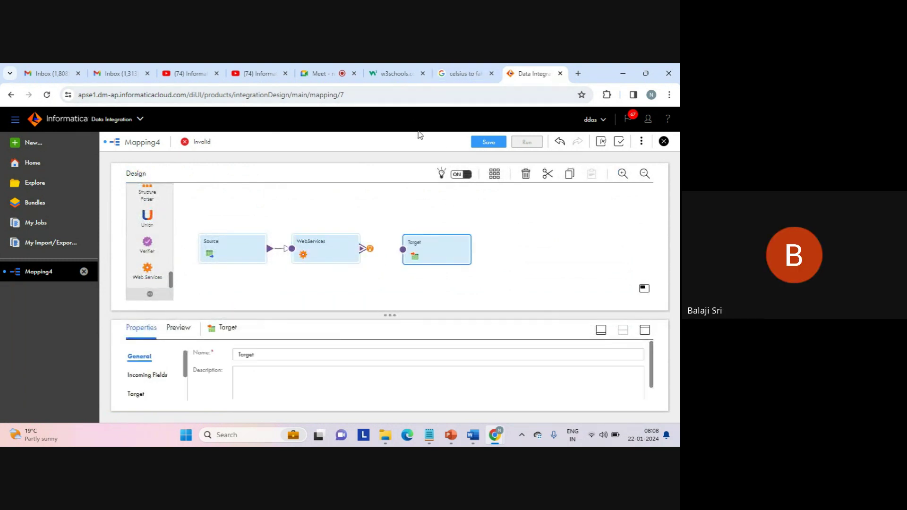
{"action": "left_click", "coordinate": [321, 74]}
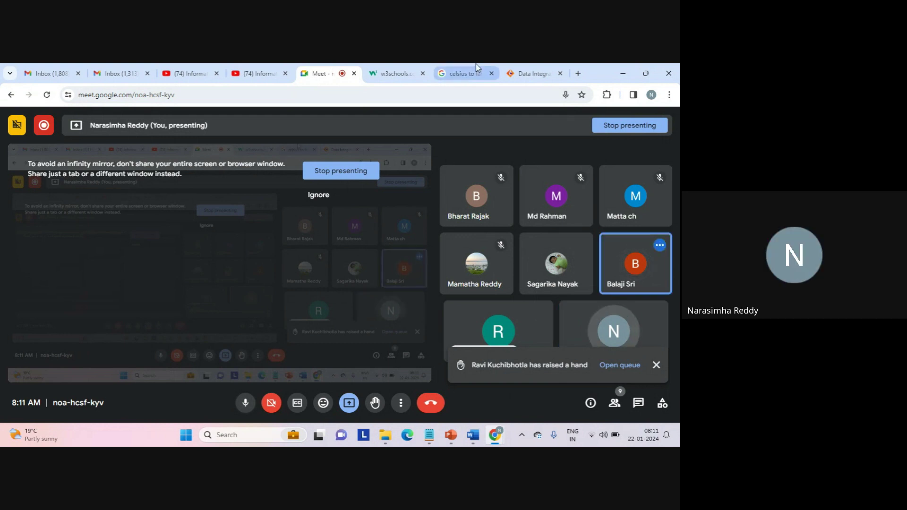
{"action": "left_click", "coordinate": [529, 73]}
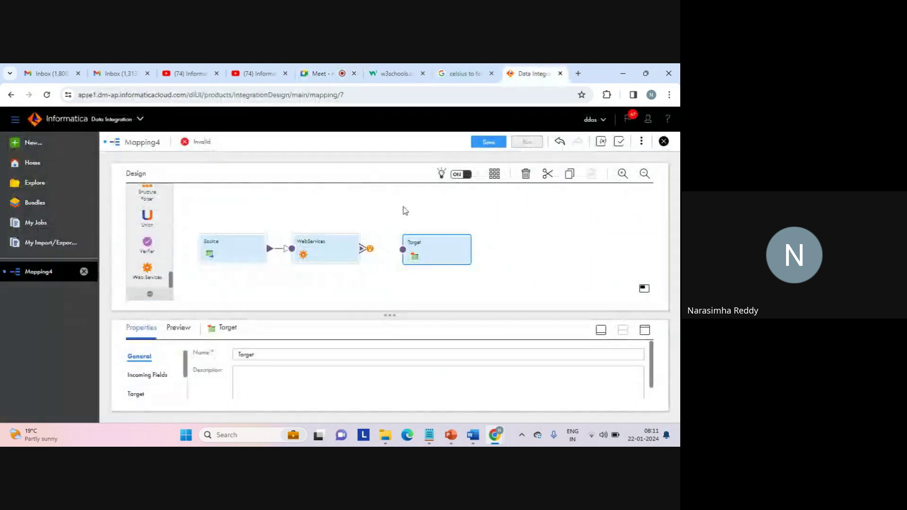
{"action": "left_click_drag", "start_coordinate": [427, 247], "coordinate": [438, 244]}
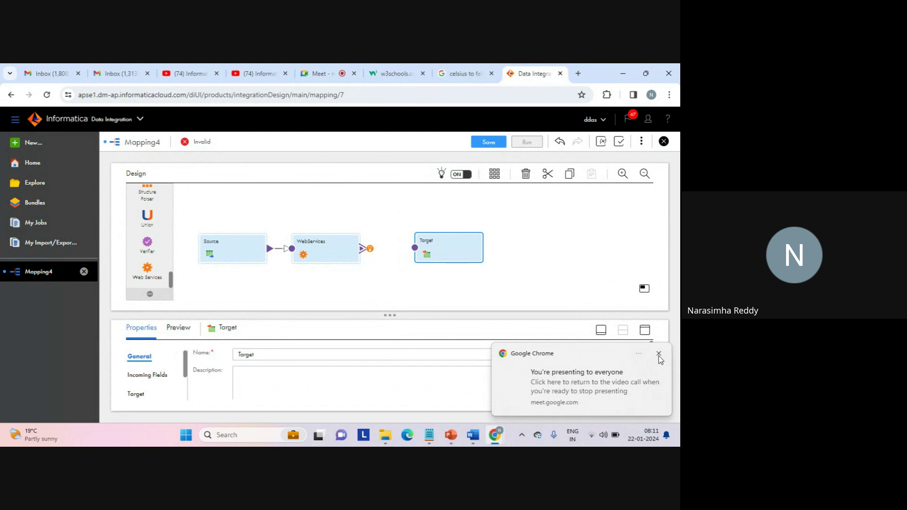
{"action": "left_click", "coordinate": [659, 355]}
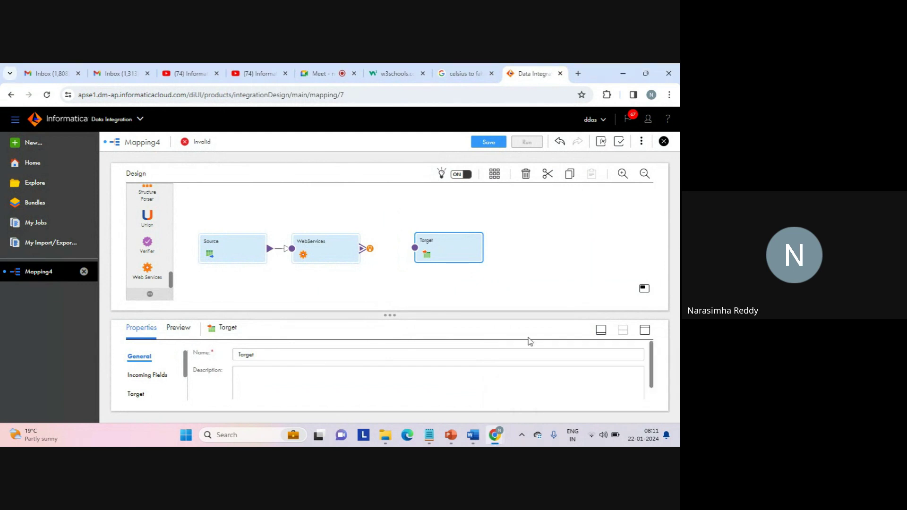
From the Target settings, start a new connection named web_target_file_connection.
{"action": "left_click", "coordinate": [644, 328]}
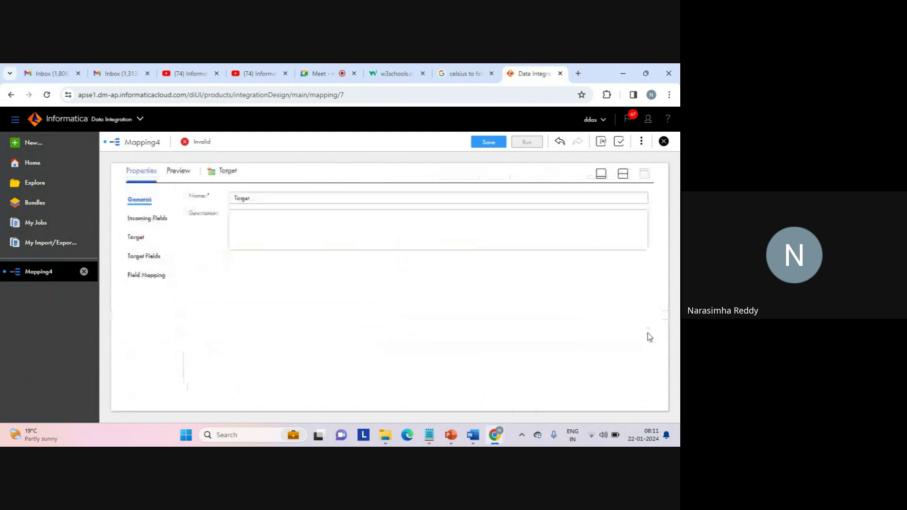
{"action": "left_click", "coordinate": [137, 238]}
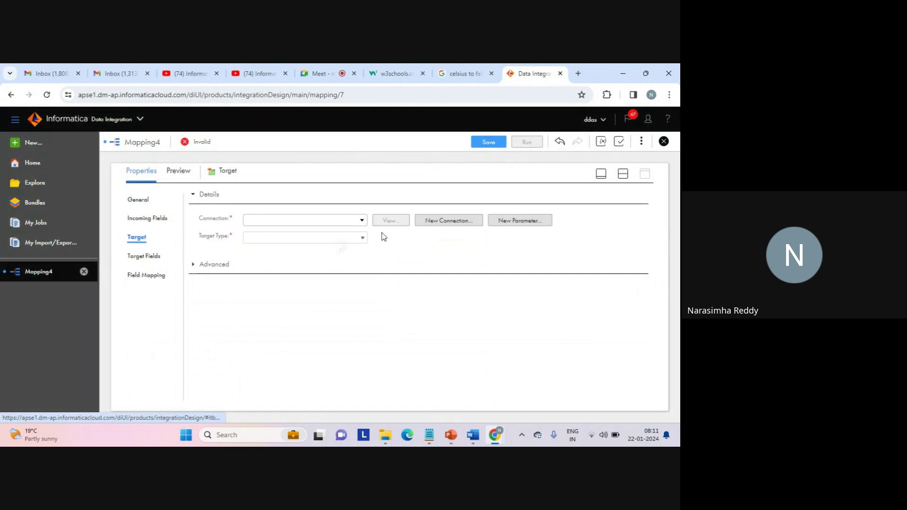
{"action": "left_click", "coordinate": [447, 221]}
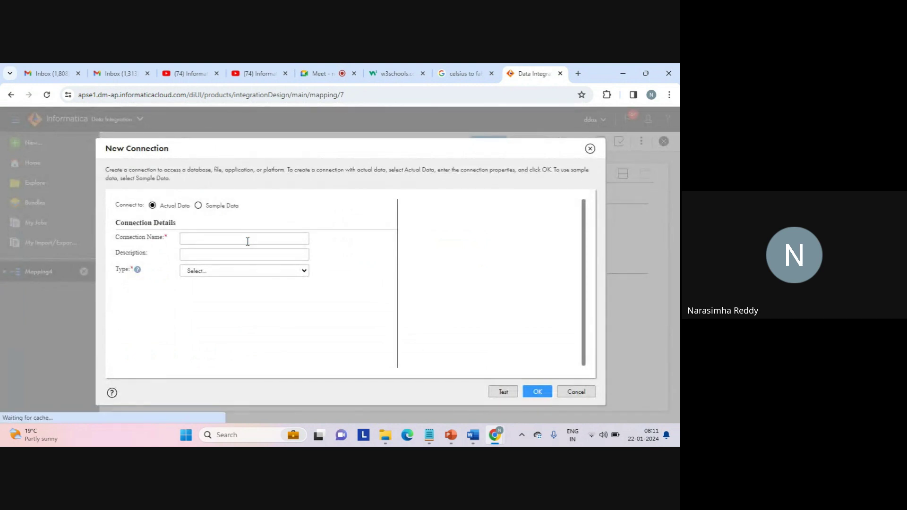
{"action": "left_click", "coordinate": [247, 240]}
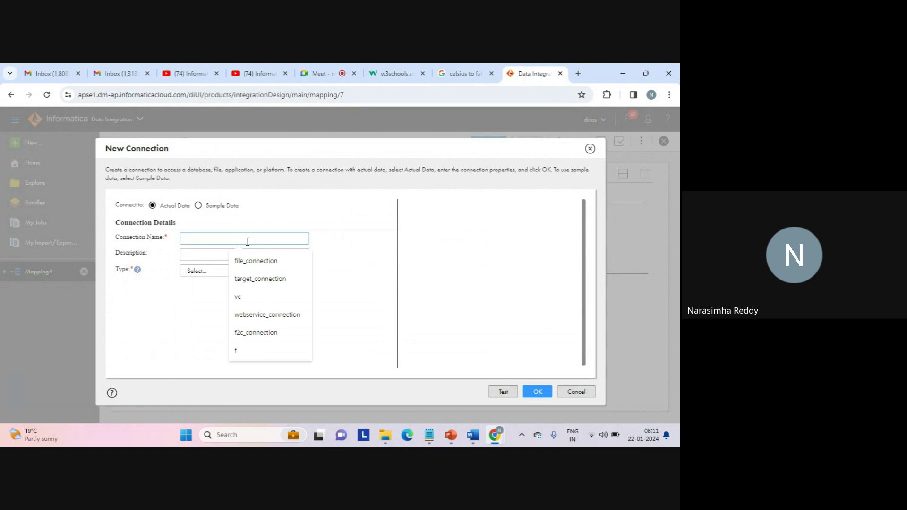
{"action": "type", "text": "targe"}
{"action": "key", "text": "BackSpace"}
{"action": "key", "text": "BackSpace"}
{"action": "key", "text": "BackSpace"}
{"action": "key", "text": "BackSpace"}
{"action": "key", "text": "BackSpace"}
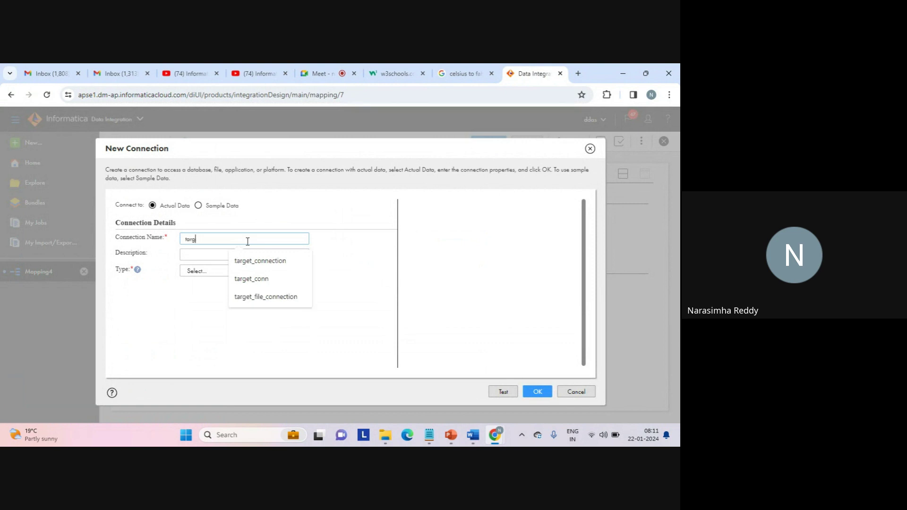
{"action": "type", "text": "web_"}
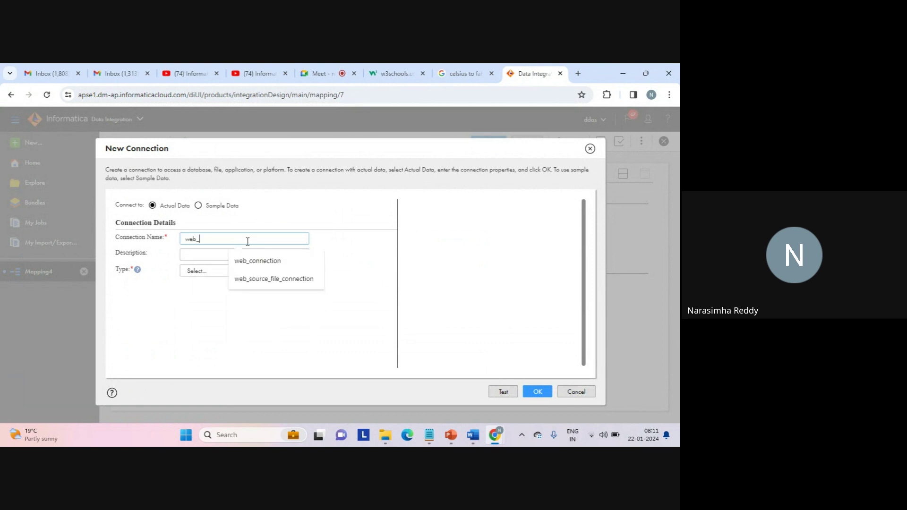
{"action": "type", "text": "target_"}
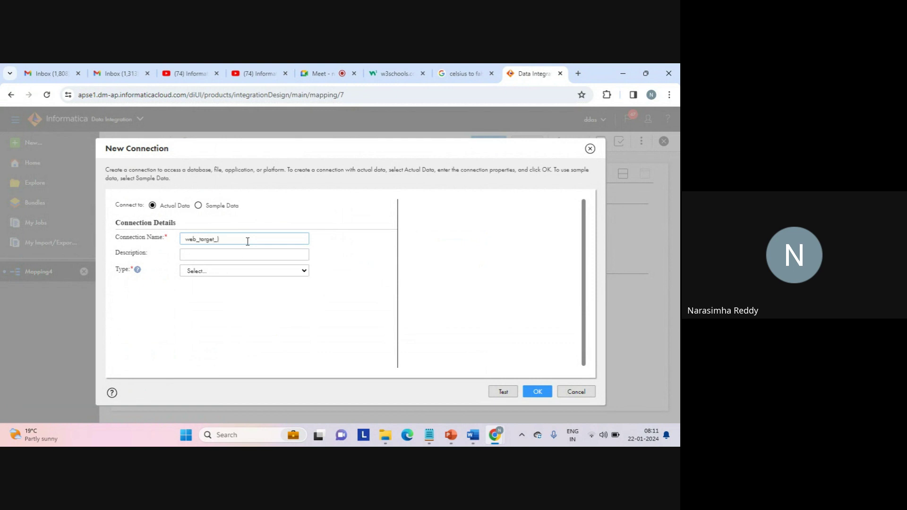
{"action": "type", "text": "file"}
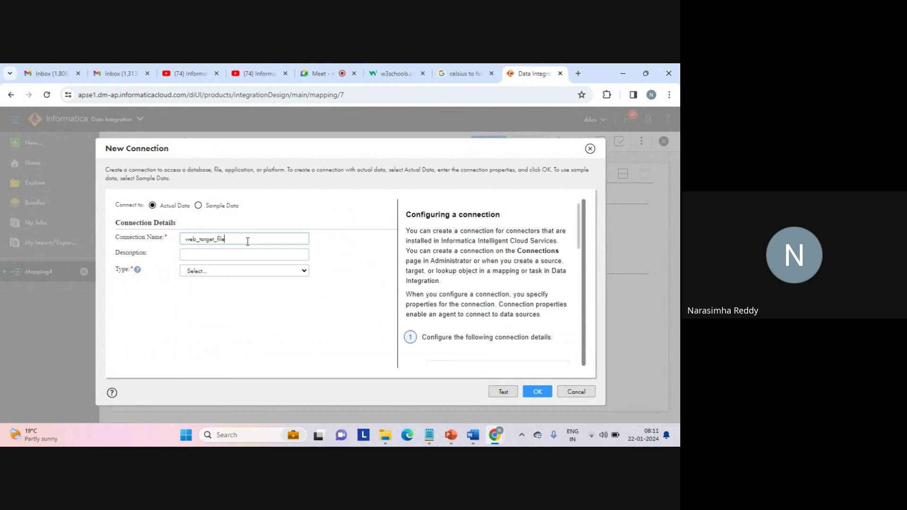
{"action": "type", "text": "_connection"}
Reuse the name as description, set Flat File, runtime LAPTOP-AFKA5ASC, directory c:\target, and test it.
{"action": "double_click", "coordinate": [235, 239]}
{"action": "key", "text": "ctrl+c"}
{"action": "left_click", "coordinate": [216, 255]}
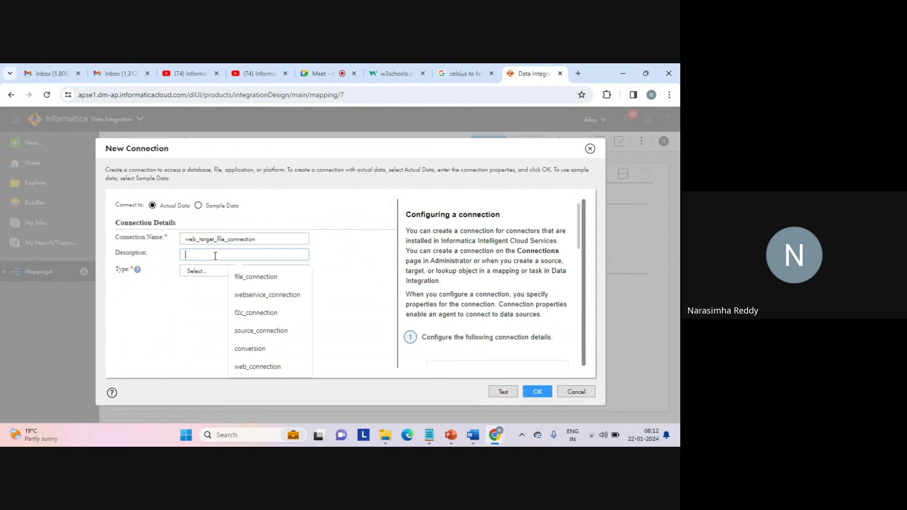
{"action": "key", "text": "ctrl+v"}
{"action": "left_click", "coordinate": [216, 274]}
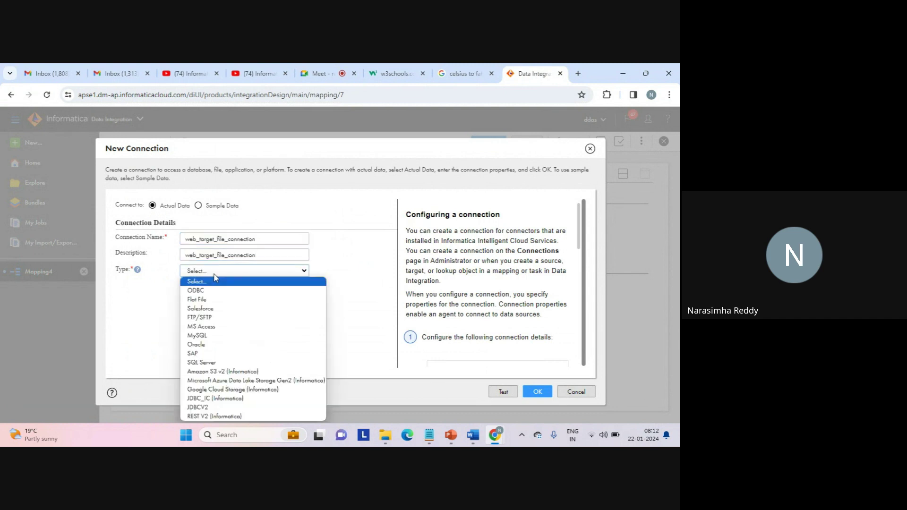
{"action": "left_click", "coordinate": [201, 300]}
{"action": "left_click", "coordinate": [236, 308]}
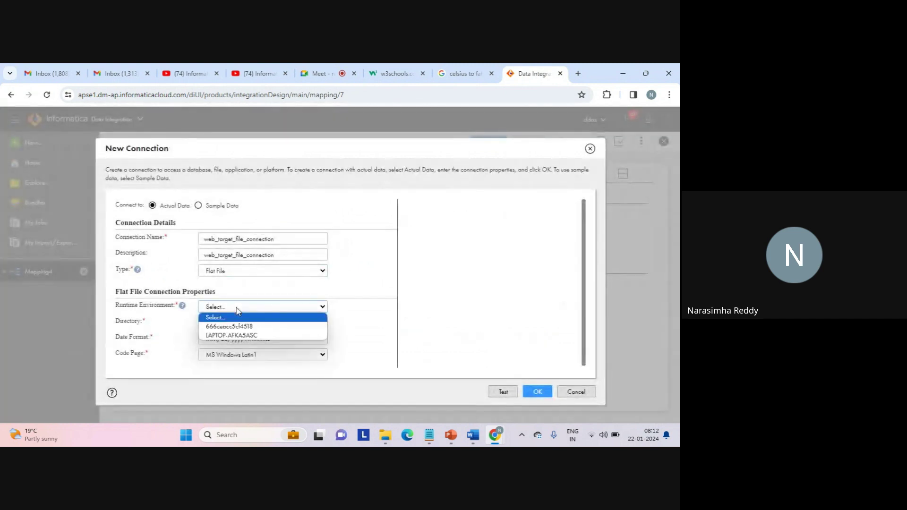
{"action": "left_click", "coordinate": [224, 336]}
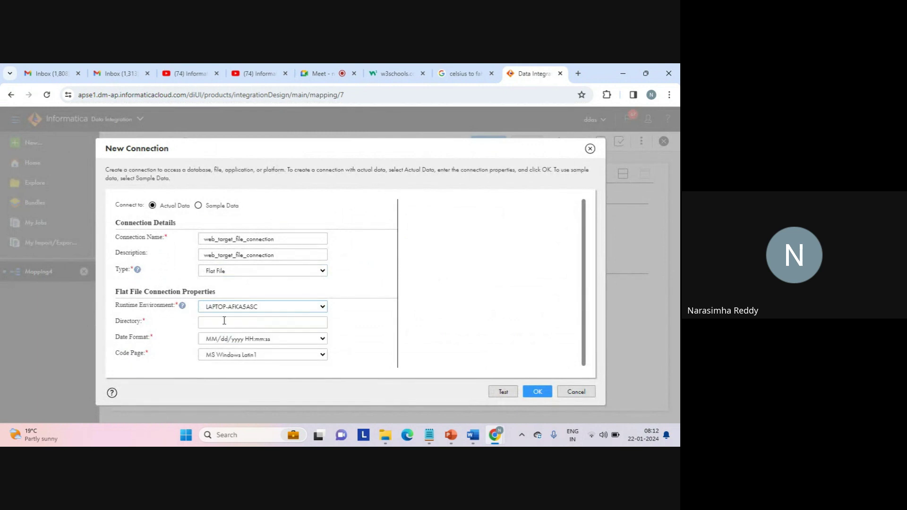
{"action": "left_click", "coordinate": [222, 320]}
{"action": "type", "text": "c"}
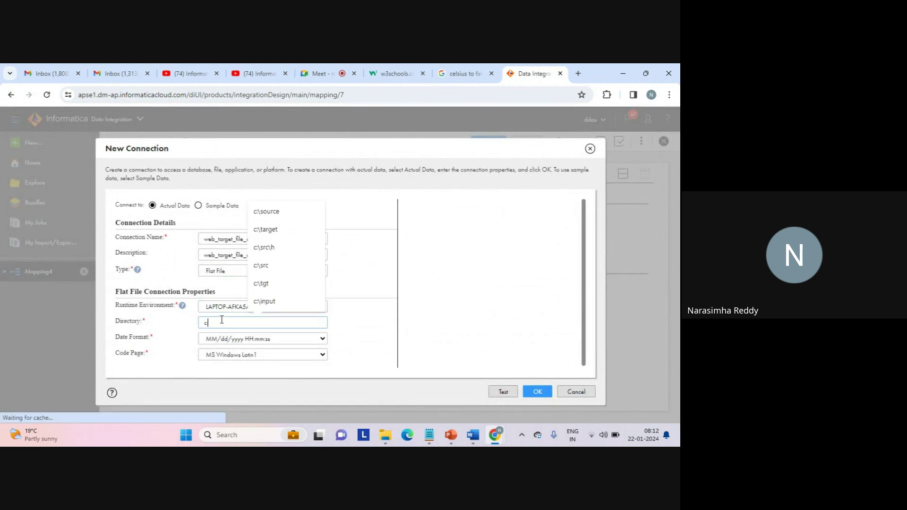
{"action": "type", "text": ":\target"}
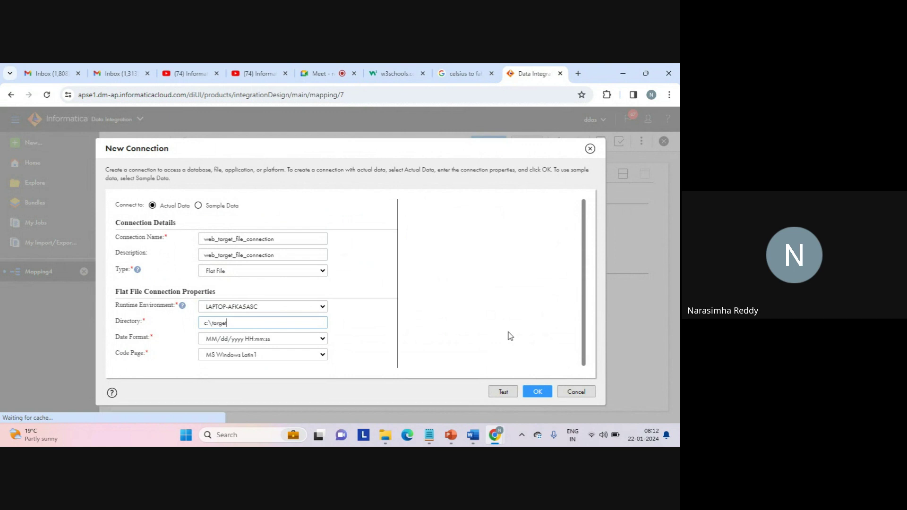
{"action": "left_click", "coordinate": [504, 392]}
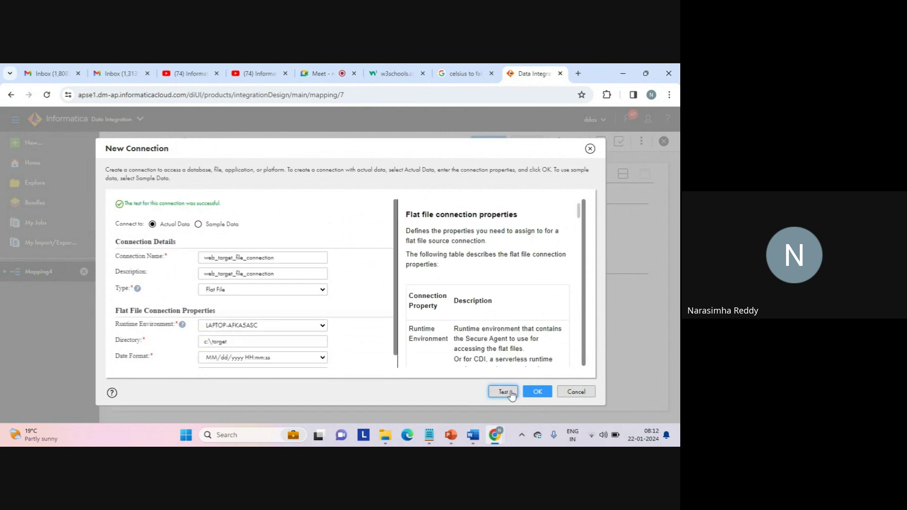
Save web_target_file_connection and open the Target Object chooser for the Target.
{"action": "left_click", "coordinate": [538, 392]}
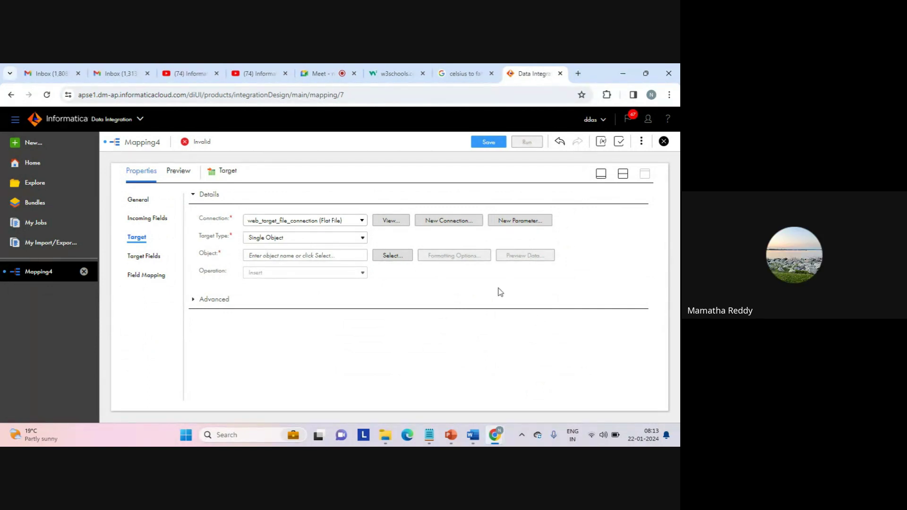
{"action": "left_click", "coordinate": [389, 255]}
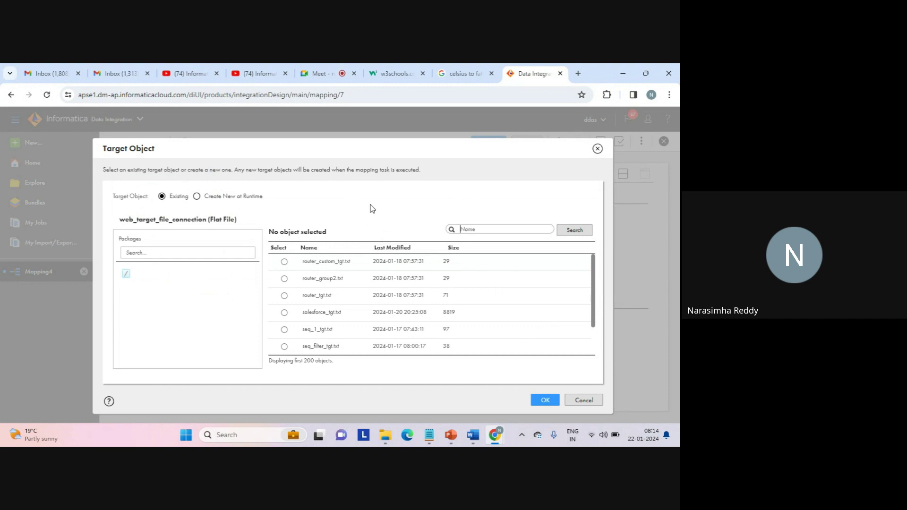
Select Create New at Runtime in the Target Object dialog.
{"action": "left_click", "coordinate": [208, 199]}
Set the static file name to web_service_f2c_tgt.txt and confirm it.
{"action": "left_click", "coordinate": [228, 283]}
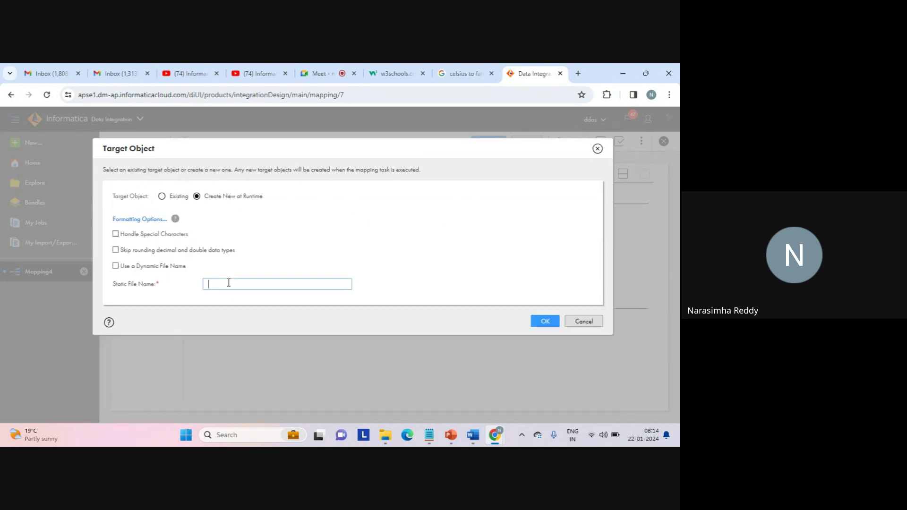
{"action": "type", "text": "web"}
{"action": "type", "text": "_se"}
{"action": "type", "text": "rvice_tag"}
{"action": "type", "text": "t"}
{"action": "key", "text": "BackSpace"}
{"action": "key", "text": "BackSpace"}
{"action": "key", "text": "BackSpace"}
{"action": "key", "text": "BackSpace"}
{"action": "type", "text": "tgt.txt"}
{"action": "left_click", "coordinate": [545, 322]}
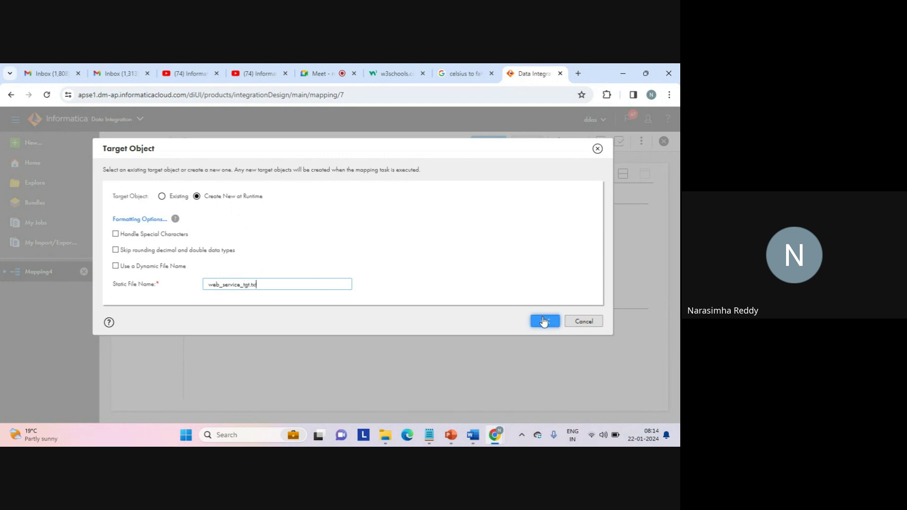
{"action": "left_click", "coordinate": [244, 285]}
{"action": "type", "text": "f2c_"}
{"action": "left_click", "coordinate": [540, 325]}
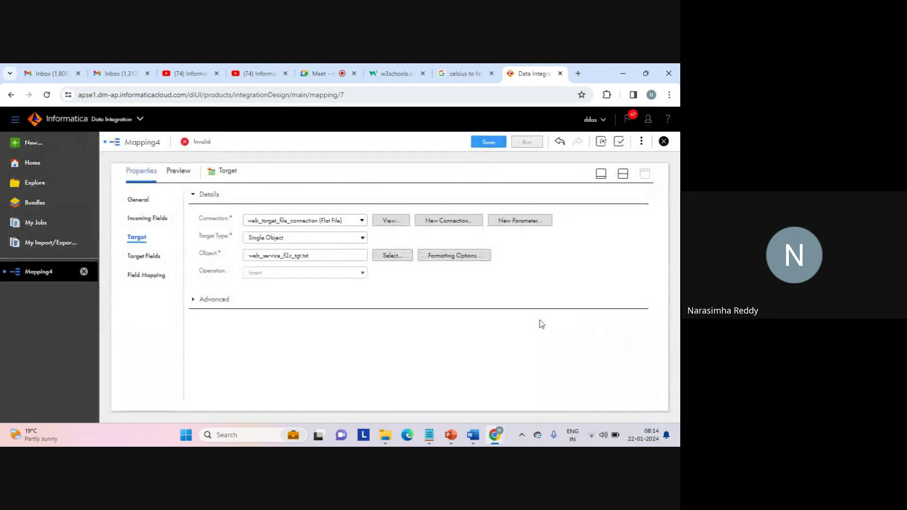
Save Mapping4, restore the design canvas, and validate to see its 3 errors.
{"action": "left_click", "coordinate": [486, 143]}
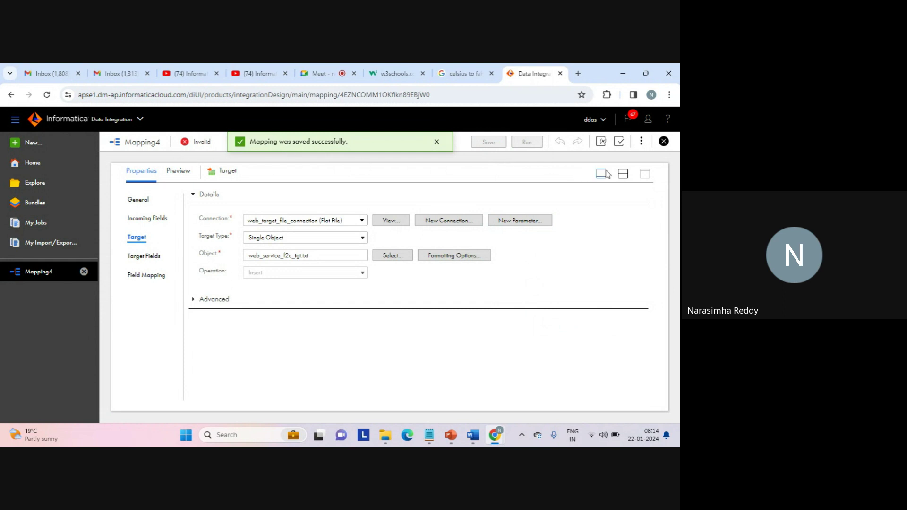
{"action": "left_click", "coordinate": [622, 174]}
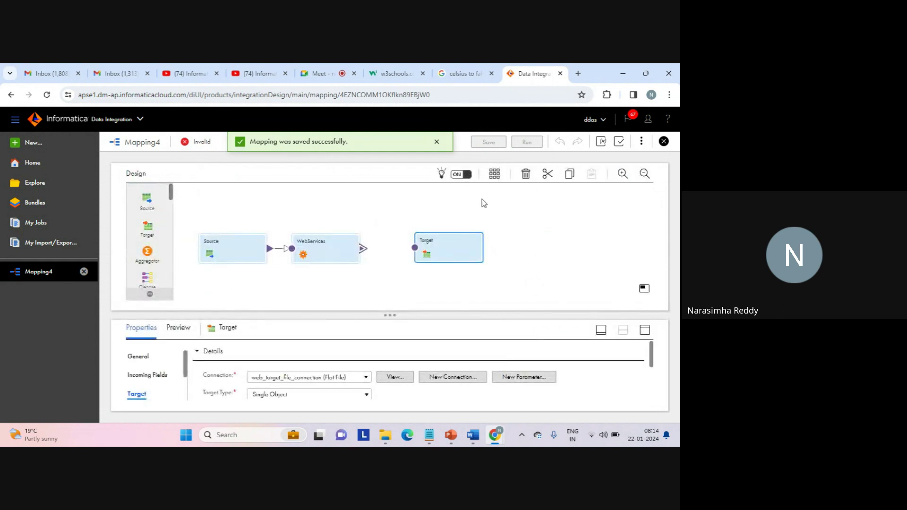
{"action": "left_click", "coordinate": [620, 142]}
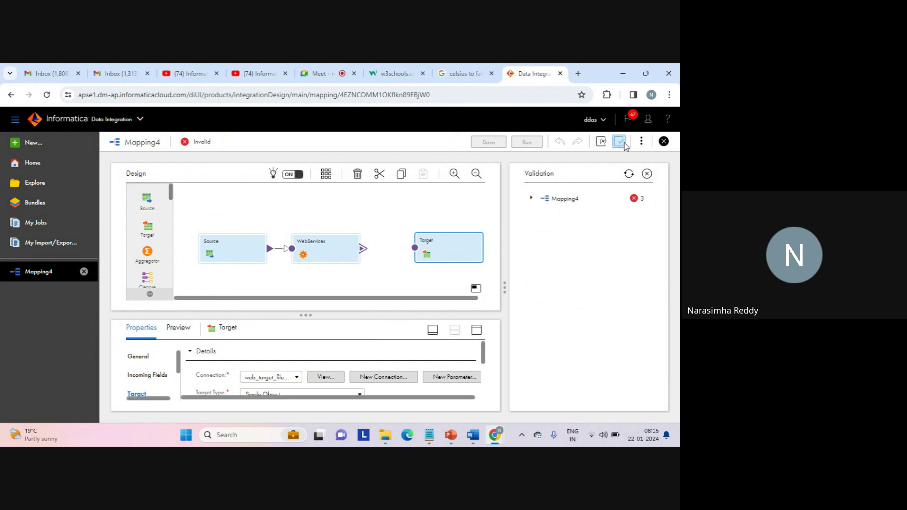
{"action": "left_click", "coordinate": [531, 199]}
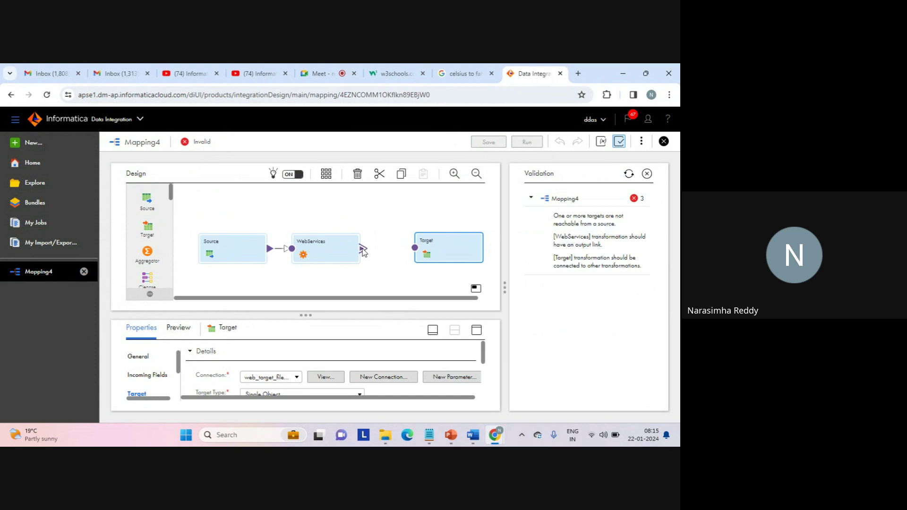
Link WebServices' Envelope output group to Target and hide the Validation panel.
{"action": "left_click_drag", "start_coordinate": [363, 249], "coordinate": [411, 252]}
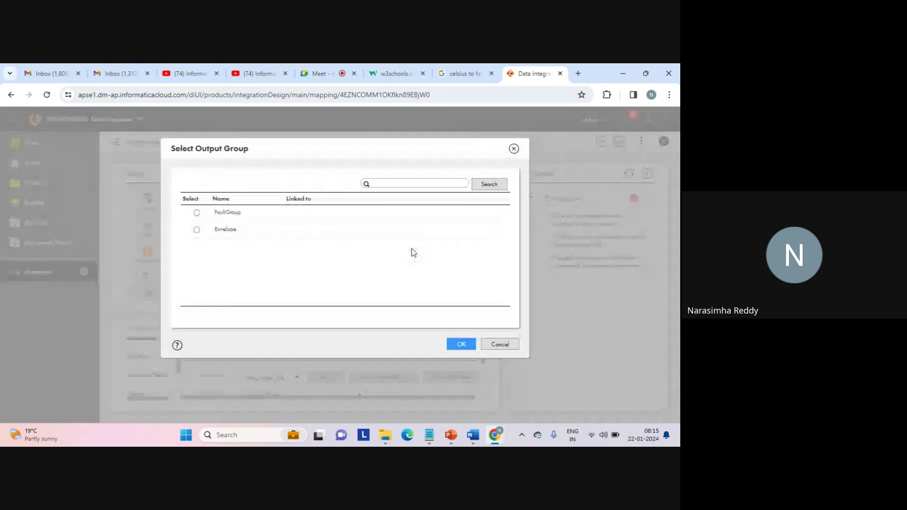
{"action": "left_click", "coordinate": [197, 230]}
{"action": "left_click", "coordinate": [456, 342]}
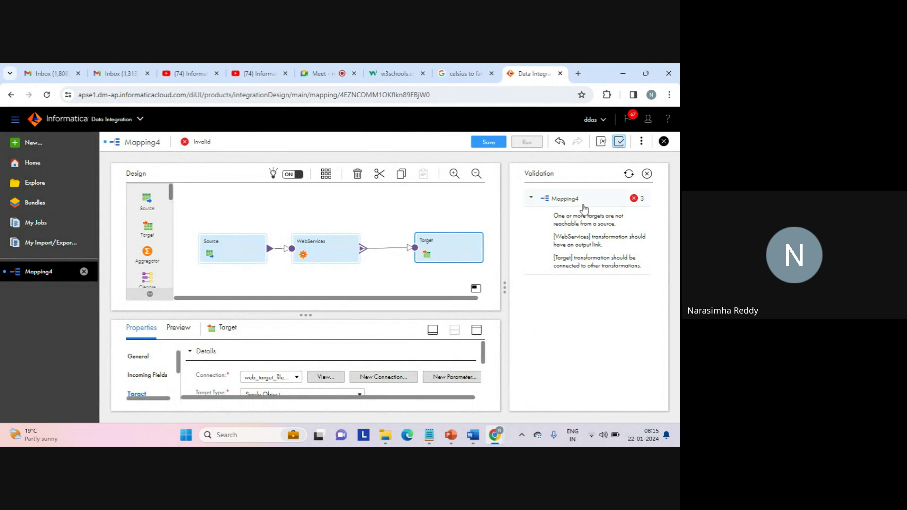
{"action": "left_click", "coordinate": [621, 142]}
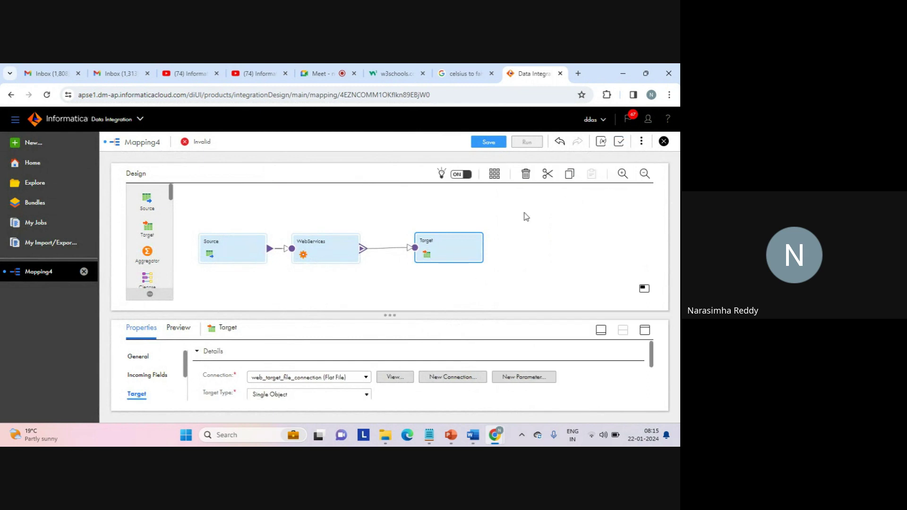
Move Target up, drop Target1 below it, and feed it WebServices' FaultGroup output.
{"action": "left_click_drag", "start_coordinate": [446, 250], "coordinate": [440, 218]}
{"action": "left_click_drag", "start_coordinate": [157, 223], "coordinate": [411, 267]}
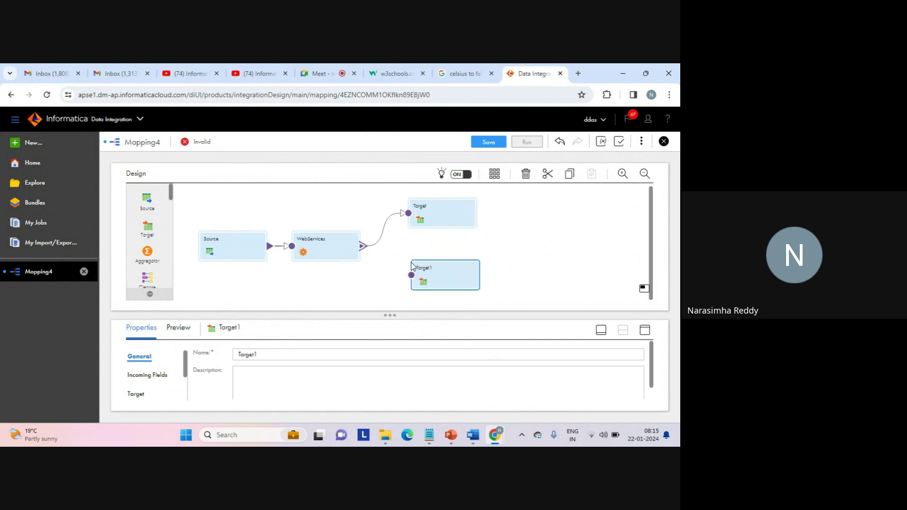
{"action": "left_click_drag", "start_coordinate": [364, 248], "coordinate": [412, 280]}
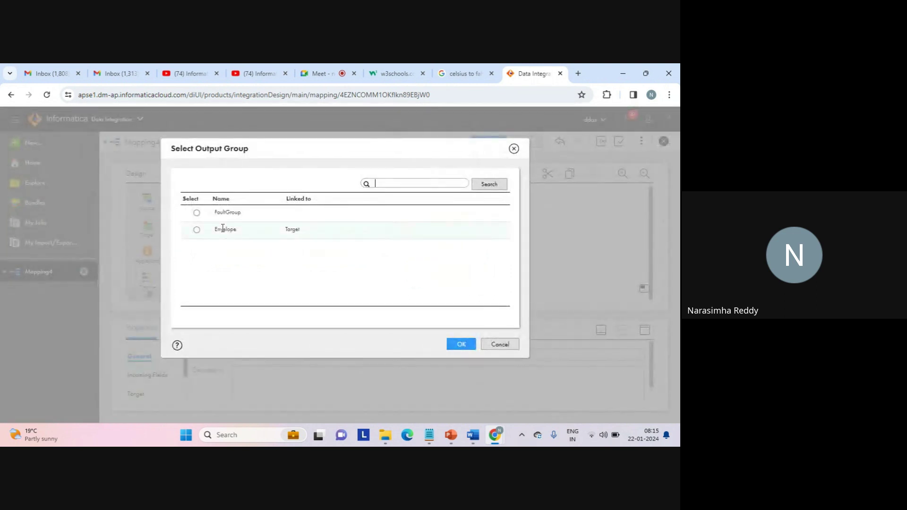
{"action": "left_click", "coordinate": [196, 212]}
{"action": "left_click", "coordinate": [462, 344]}
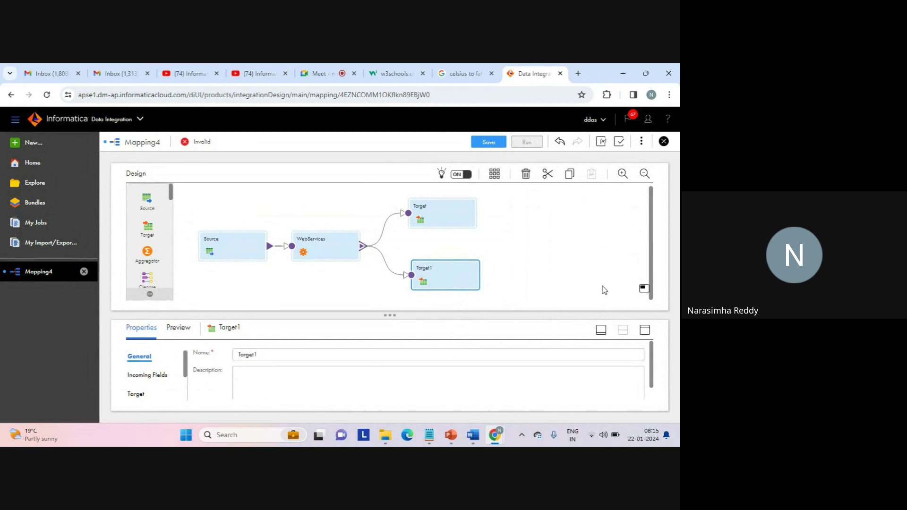
Set Target1's connection to web_target_file_connection.
{"action": "left_click", "coordinate": [645, 330]}
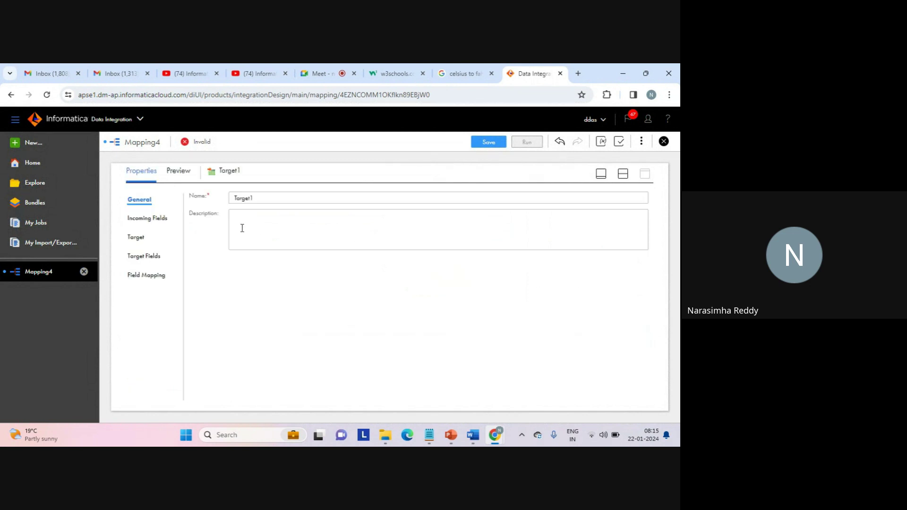
{"action": "left_click", "coordinate": [137, 237]}
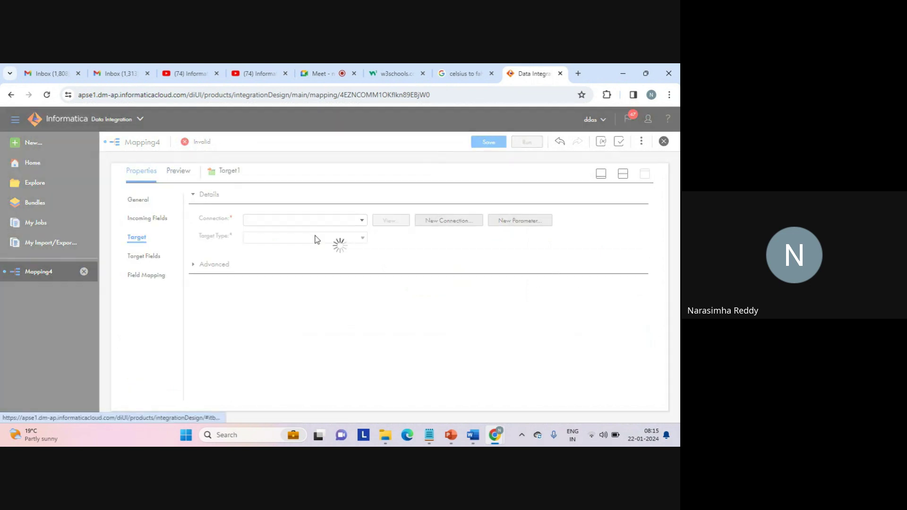
{"action": "left_click", "coordinate": [363, 221]}
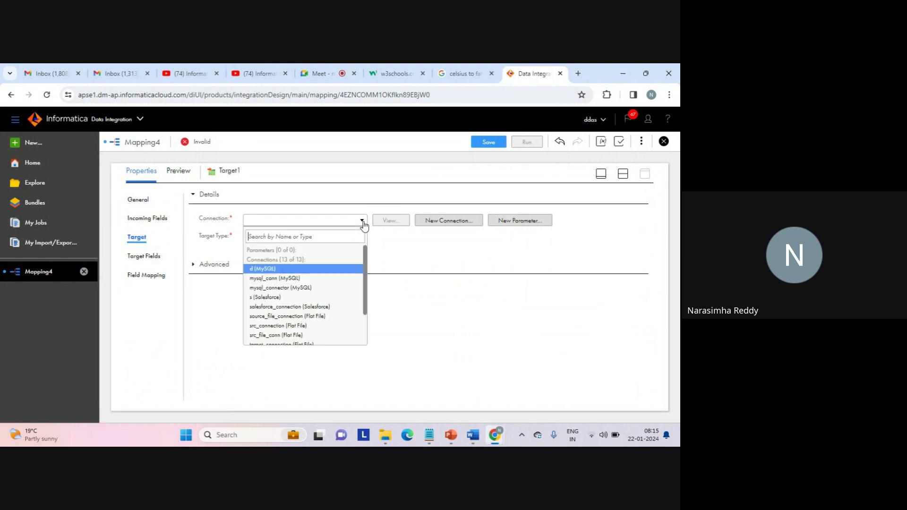
{"action": "type", "text": "w"}
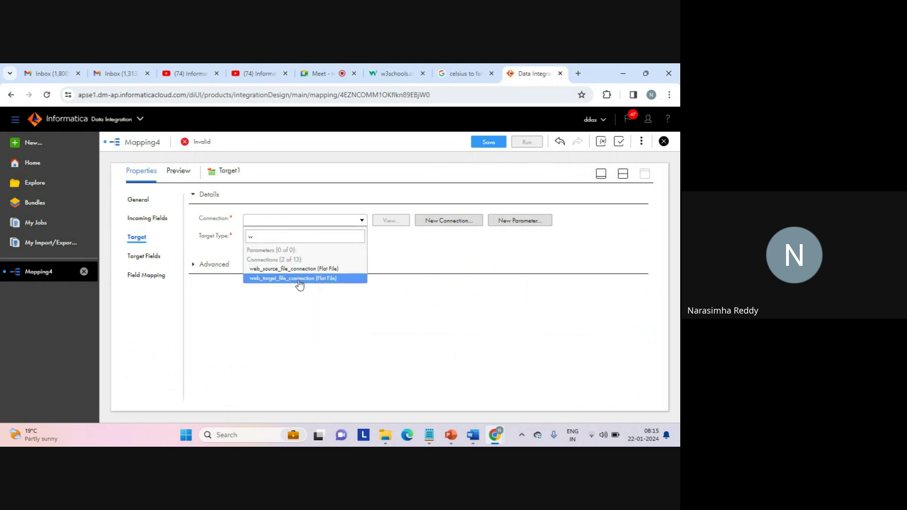
{"action": "left_click", "coordinate": [285, 278]}
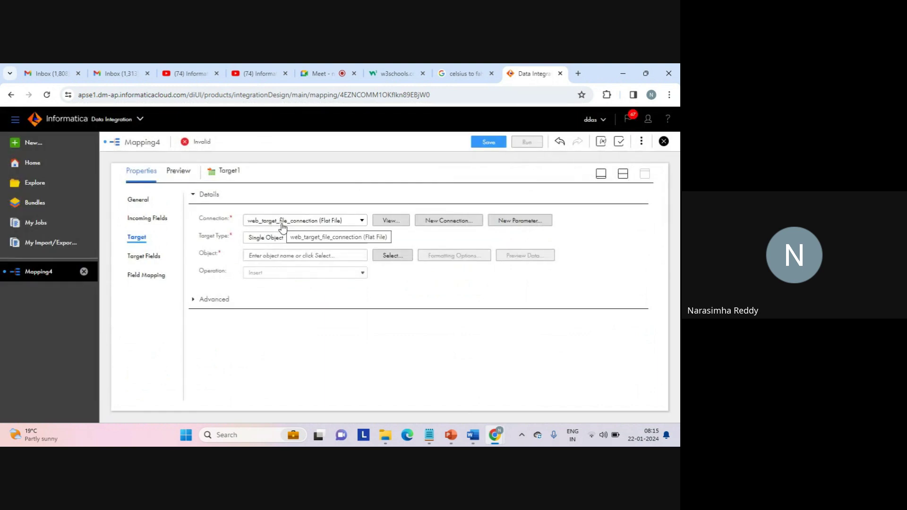
Have Target1 create web_service_faults.txt at runtime.
{"action": "left_click", "coordinate": [388, 256]}
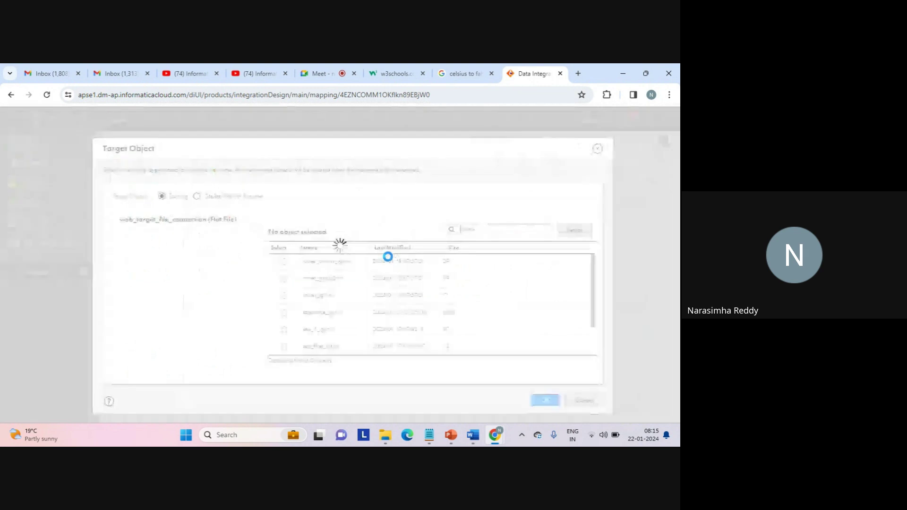
{"action": "left_click", "coordinate": [242, 197]}
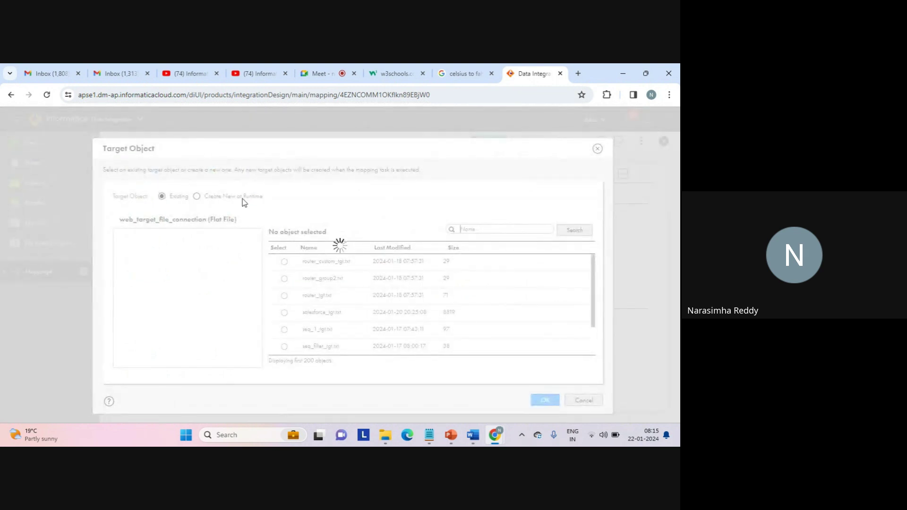
{"action": "left_click", "coordinate": [228, 285]}
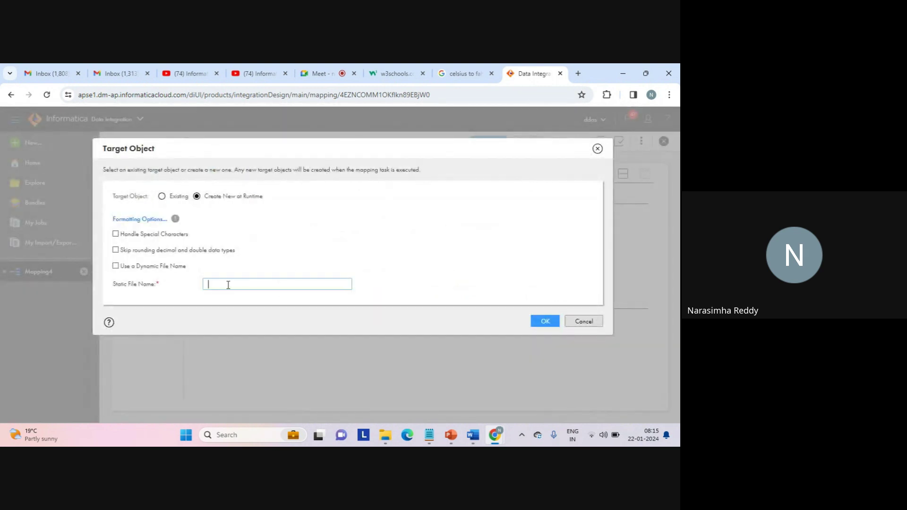
{"action": "type", "text": "web_"}
{"action": "type", "text": "service_faults.txt"}
{"action": "left_click", "coordinate": [535, 319]}
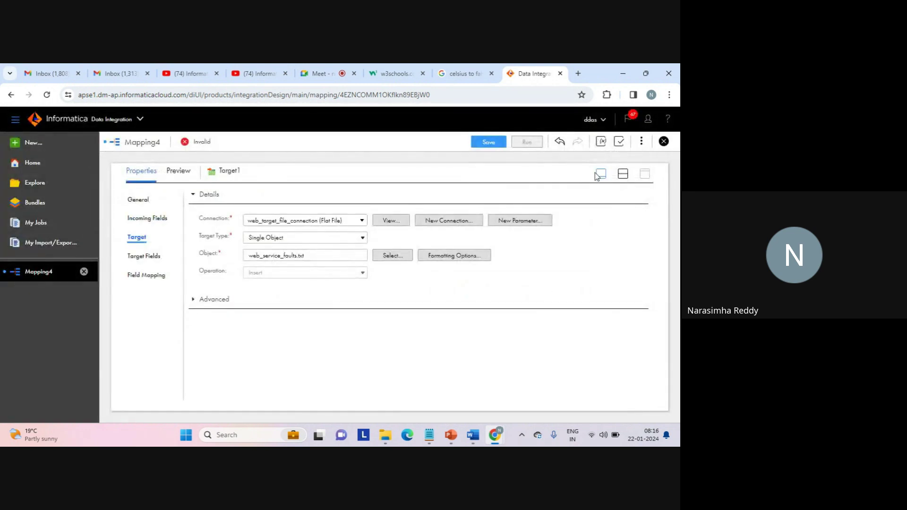
Rename Mapping4 to Mapping_web_service_wsdl in the mapping properties and save it as Valid.
{"action": "left_click", "coordinate": [622, 176]}
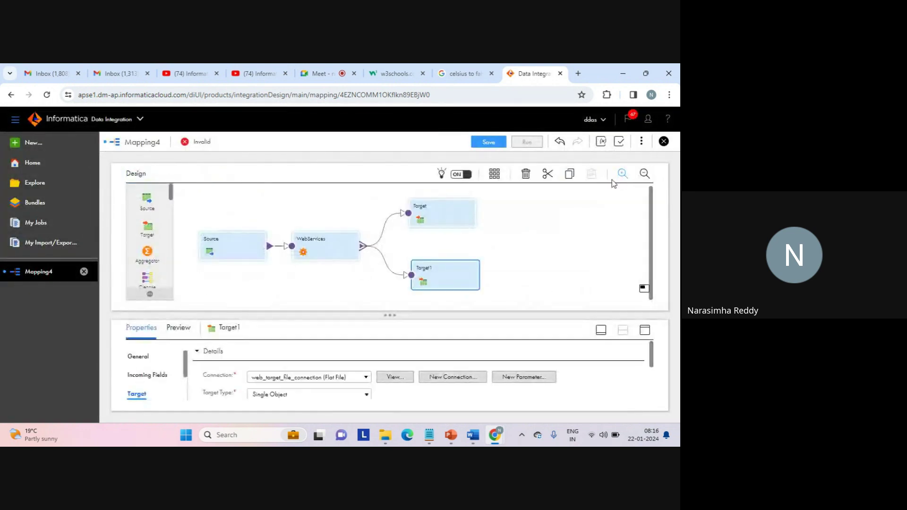
{"action": "left_click", "coordinate": [520, 234]}
{"action": "left_click", "coordinate": [212, 350]}
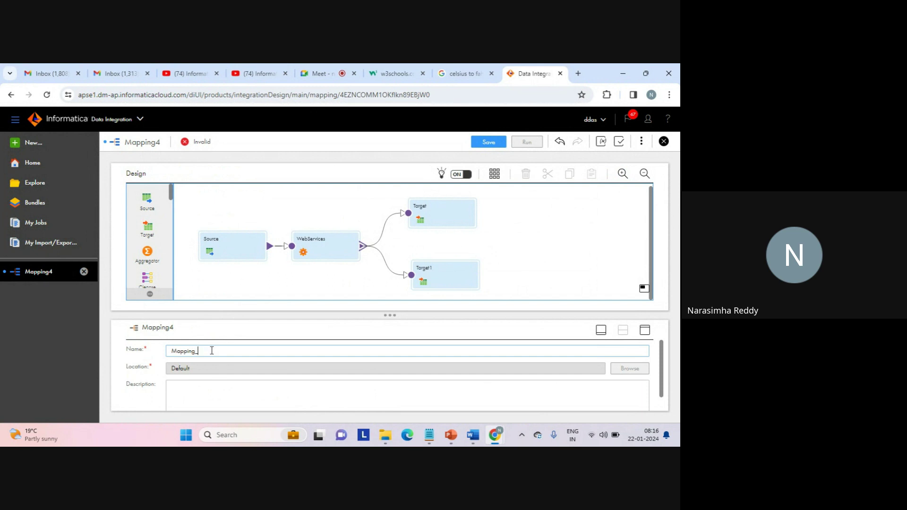
{"action": "type", "text": "_web_service_wsdl"}
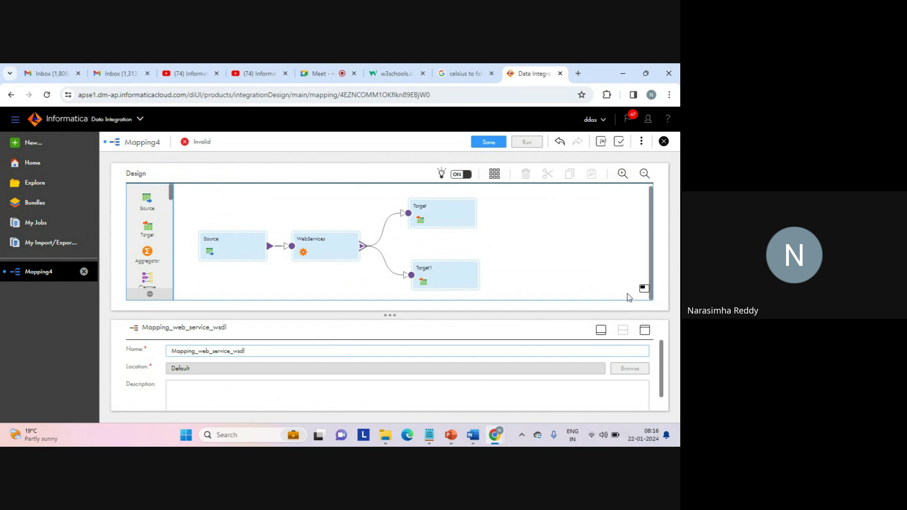
{"action": "left_click", "coordinate": [487, 142]}
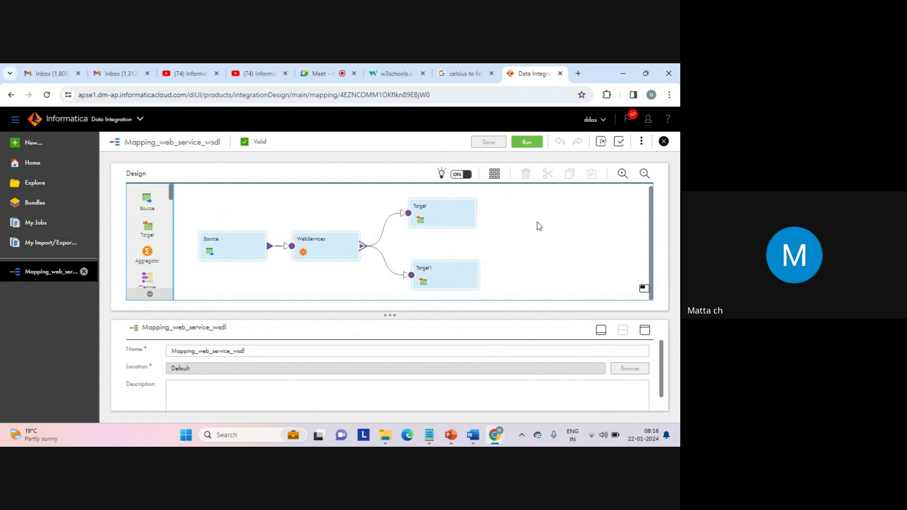
Switch to the Google Meet call browser tab.
{"action": "left_click", "coordinate": [321, 72]}
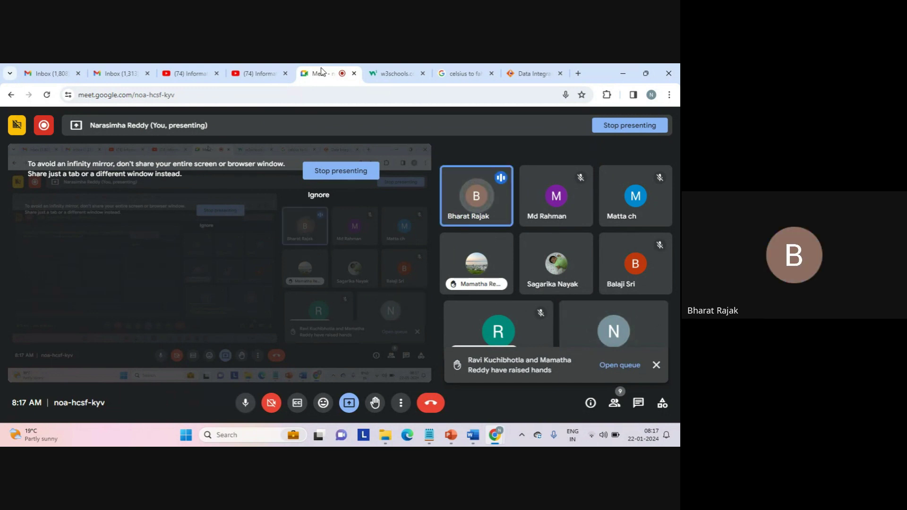
Return to the Data Integration designer, dismissing Chrome's presenting notification after briefly checking Meet.
{"action": "left_click", "coordinate": [523, 71]}
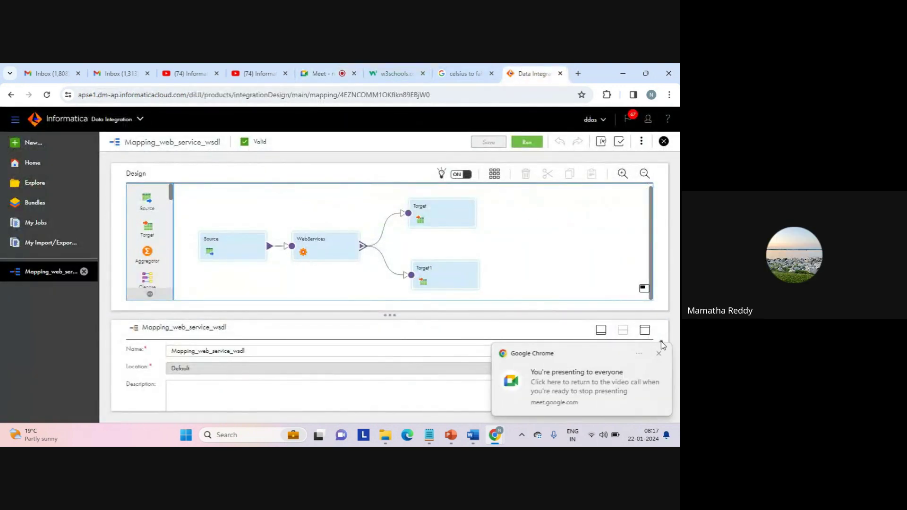
{"action": "left_click", "coordinate": [659, 354]}
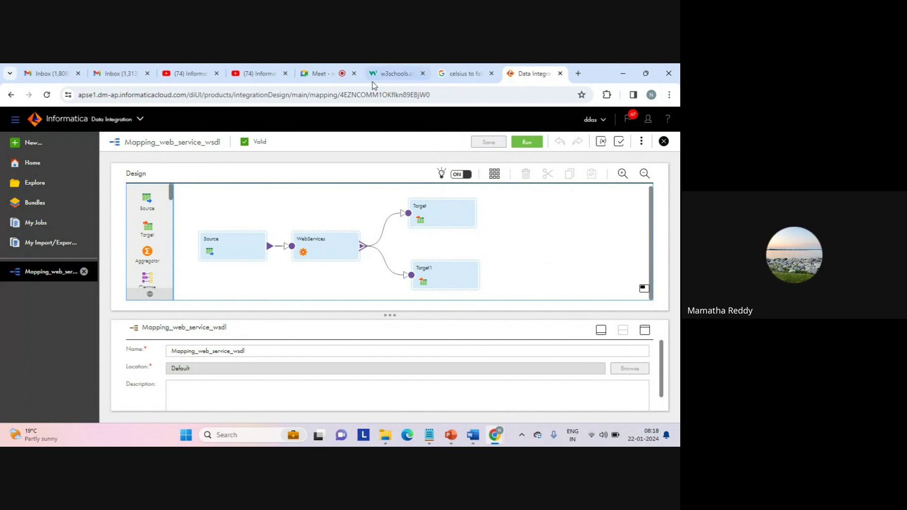
{"action": "left_click", "coordinate": [316, 76]}
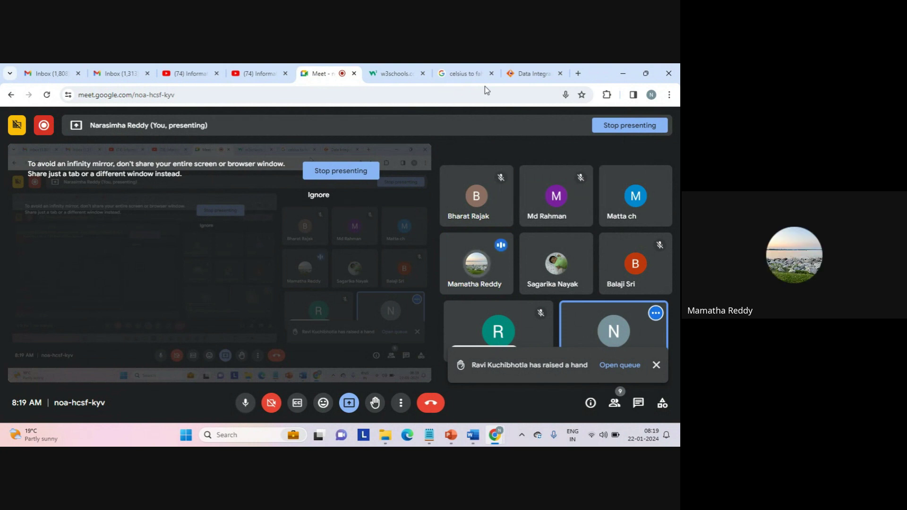
{"action": "left_click", "coordinate": [529, 73]}
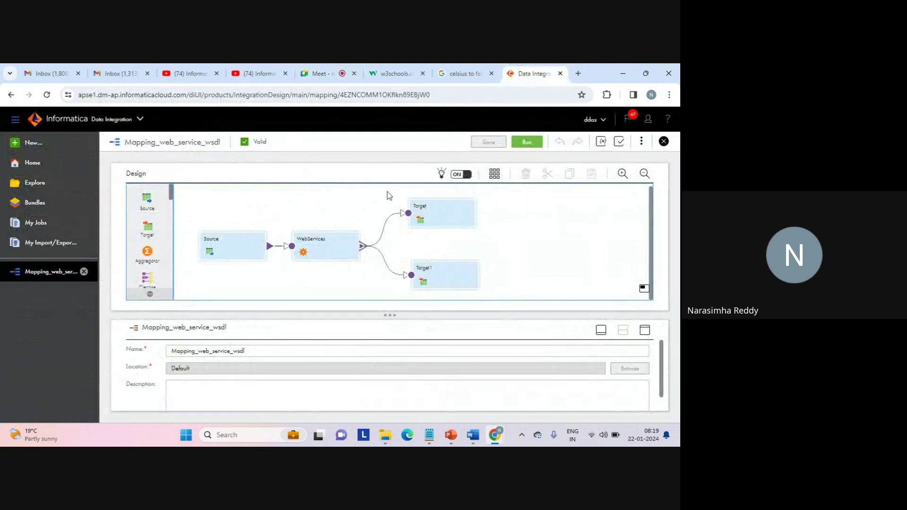
Launch Mapping_web_service_wsdl from the Run dialog with runtime environment LAPTOP-AFKA5ASC.
{"action": "left_click", "coordinate": [528, 143]}
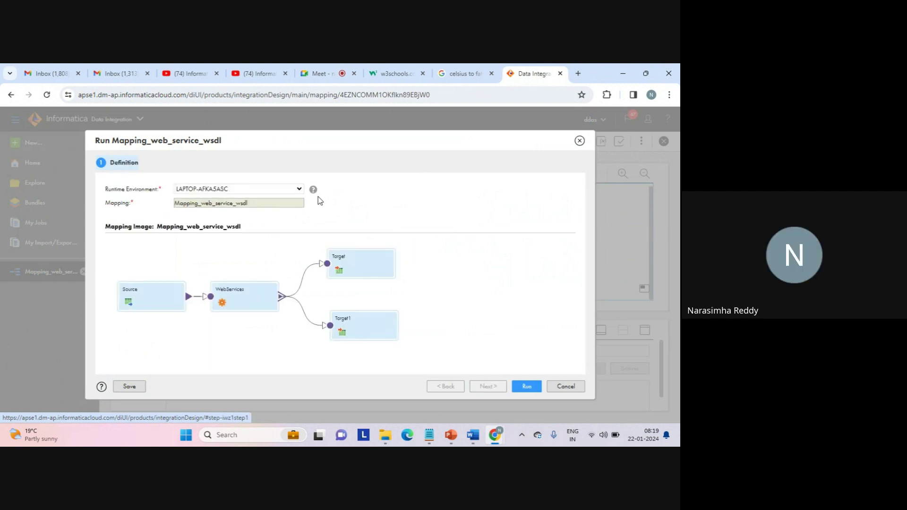
{"action": "left_click", "coordinate": [297, 190]}
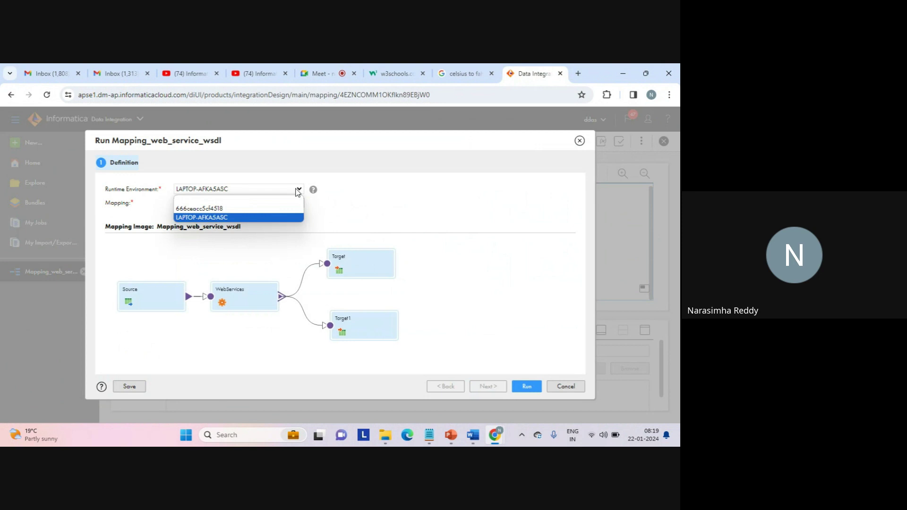
{"action": "left_click", "coordinate": [208, 218]}
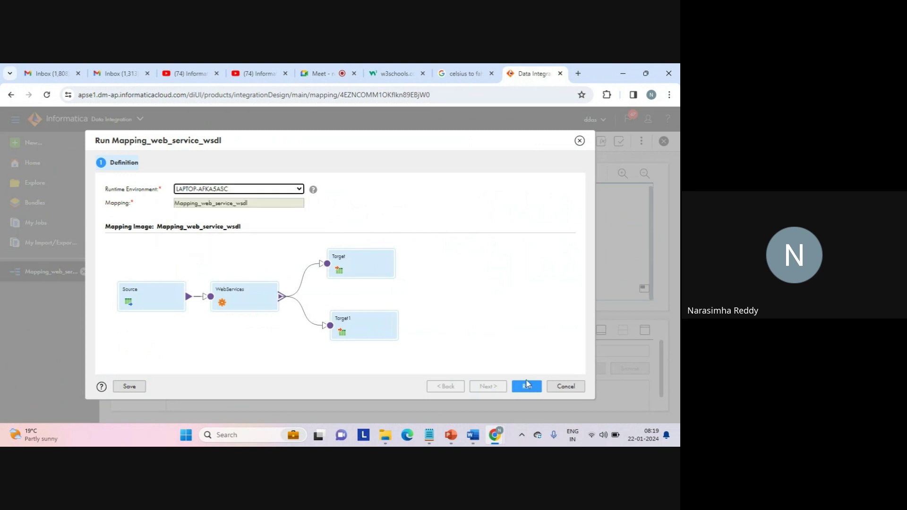
{"action": "left_click", "coordinate": [526, 387]}
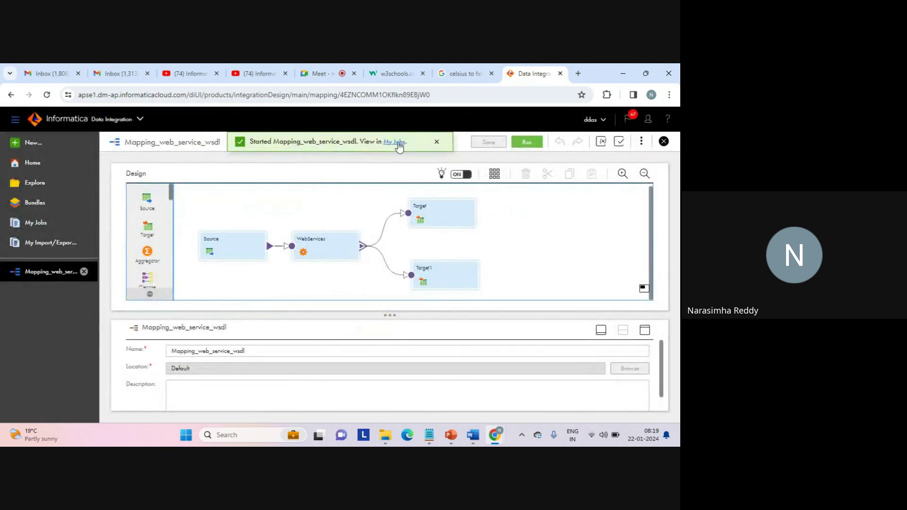
Refresh My Jobs to confirm Mapping_web_service_wsdl is Running, then return to Google Meet.
{"action": "left_click", "coordinate": [398, 144]}
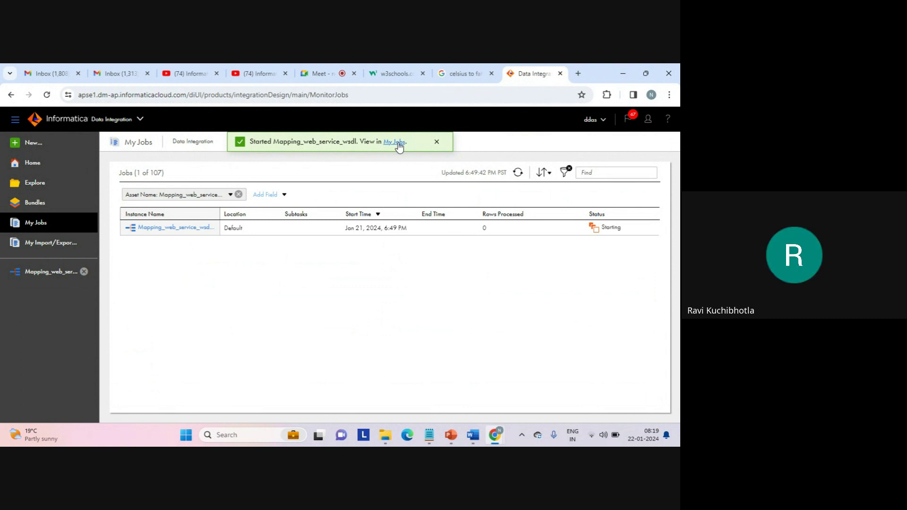
{"action": "double_click", "coordinate": [399, 144]}
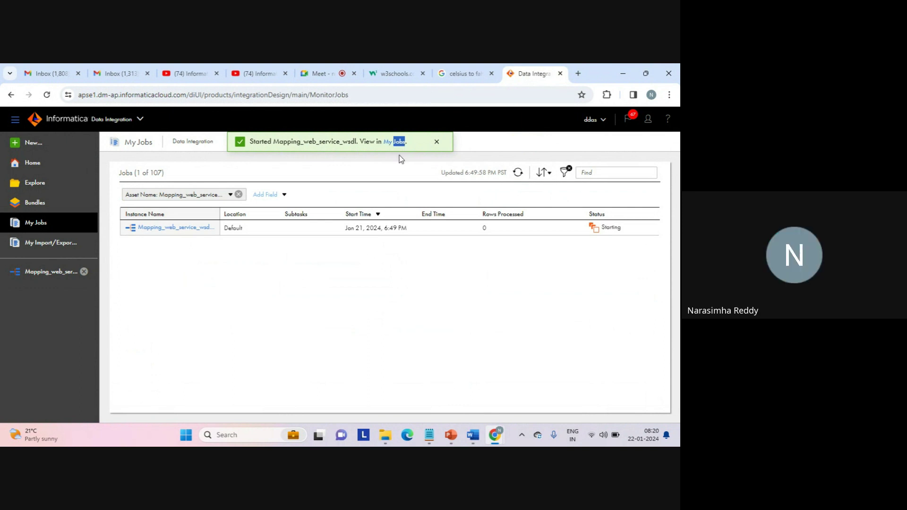
{"action": "left_click", "coordinate": [519, 173]}
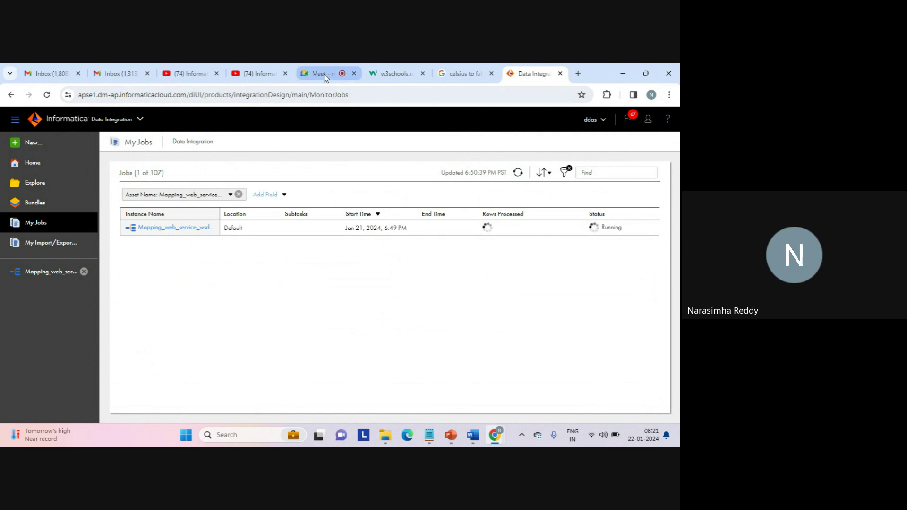
{"action": "left_click", "coordinate": [326, 74]}
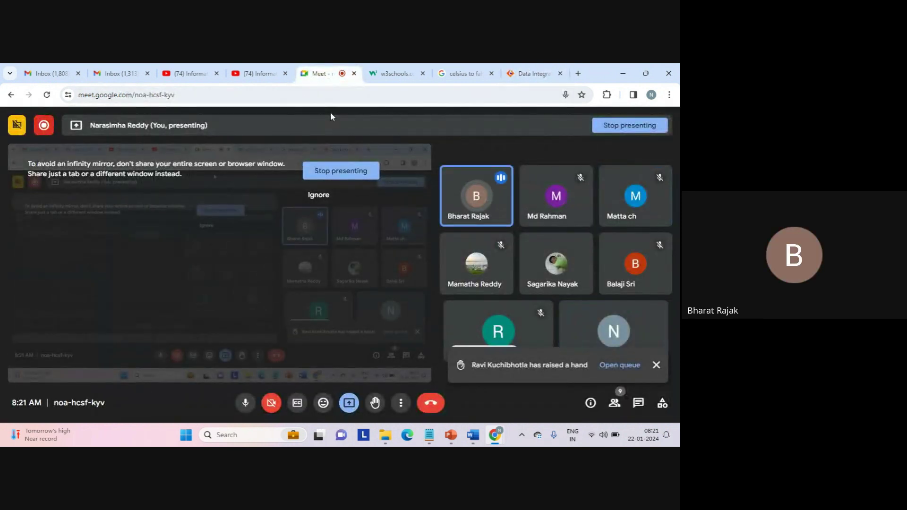